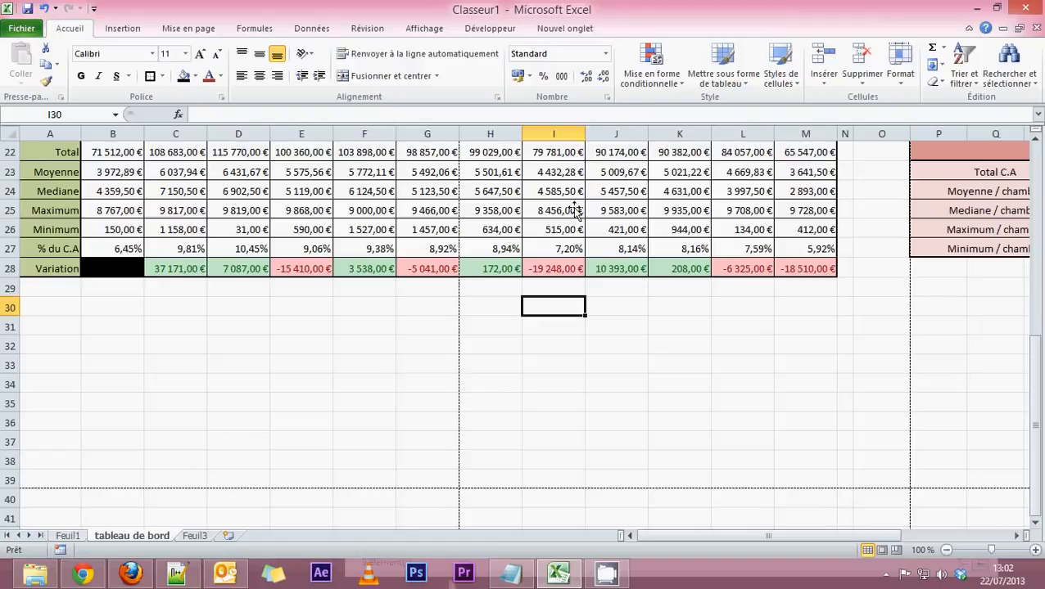
Examine the hotel dashboard's layout, from the month headings and room labels to the revenue figures and summary rows
scroll(515, 364, "up", 6)
scroll(472, 325, "up", 1)
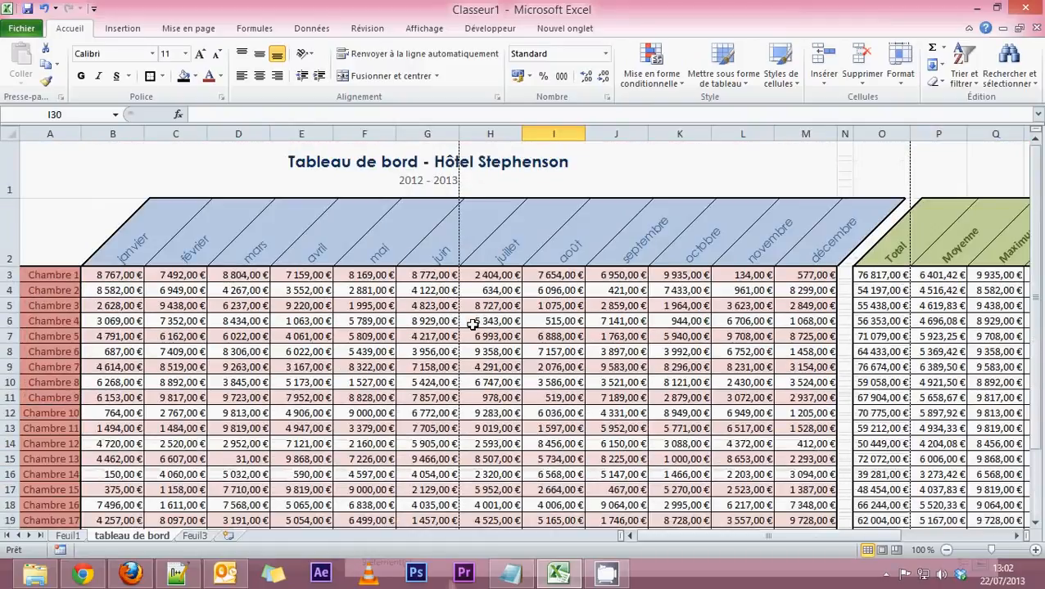
left_click(496, 320)
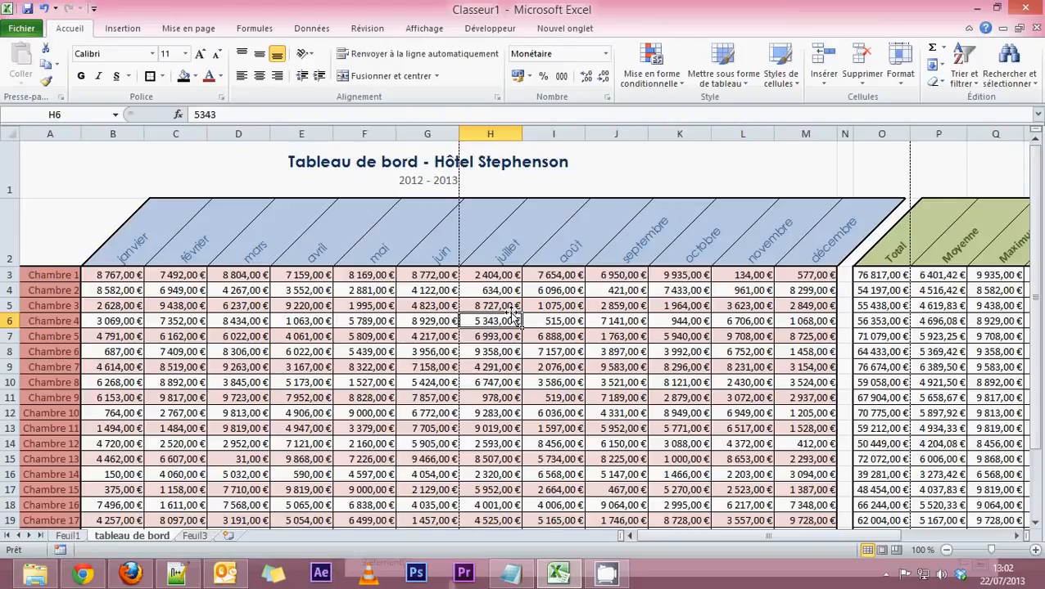
scroll(512, 313, "down", 1)
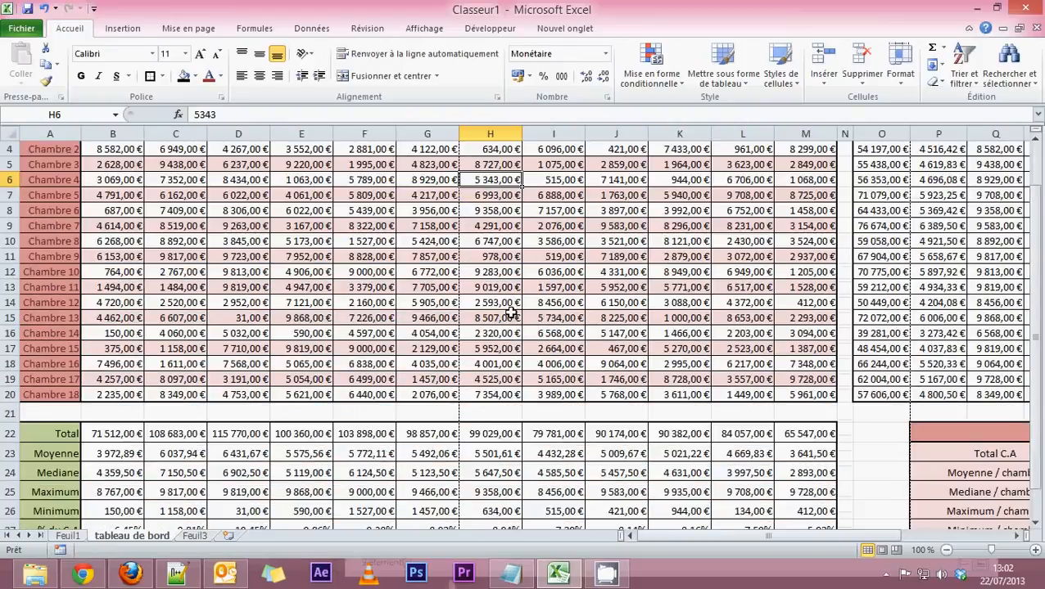
scroll(511, 312, "up", 1)
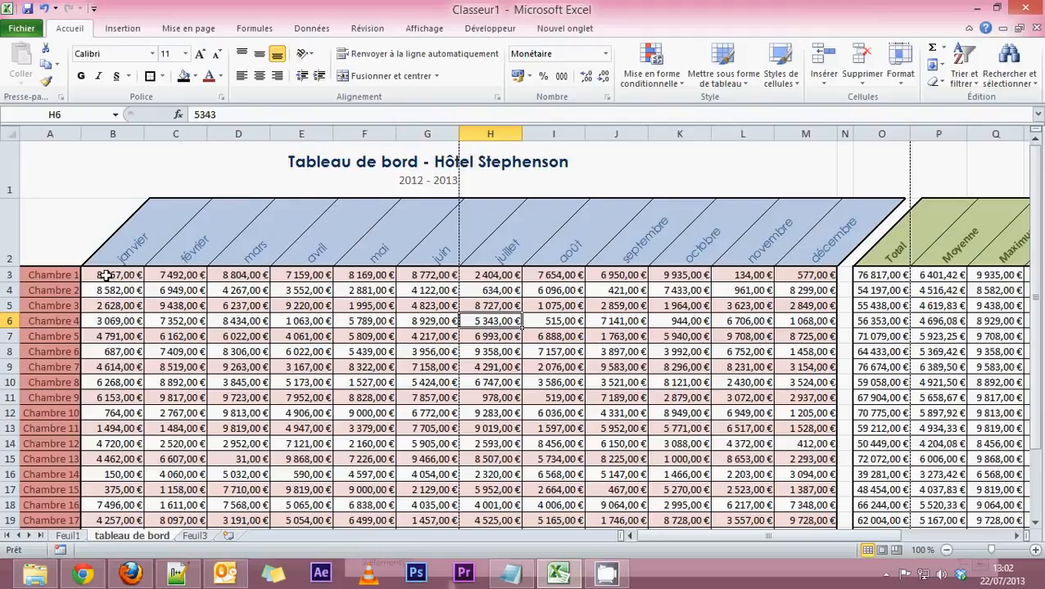
left_click_drag(108, 255, 845, 250)
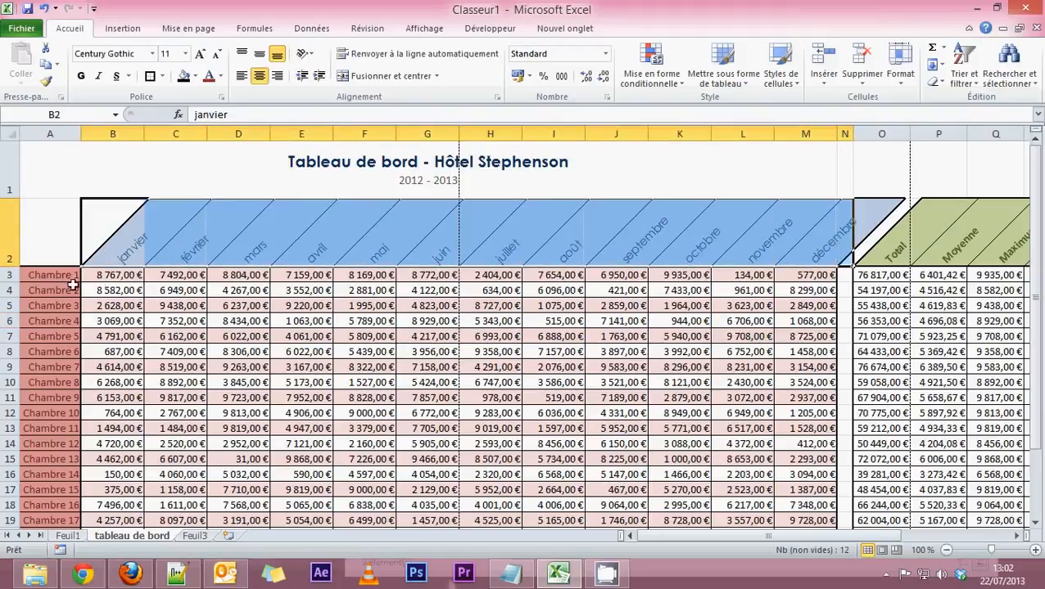
left_click(117, 237)
left_click_drag(119, 248, 799, 245)
scroll(24, 335, "down", 1)
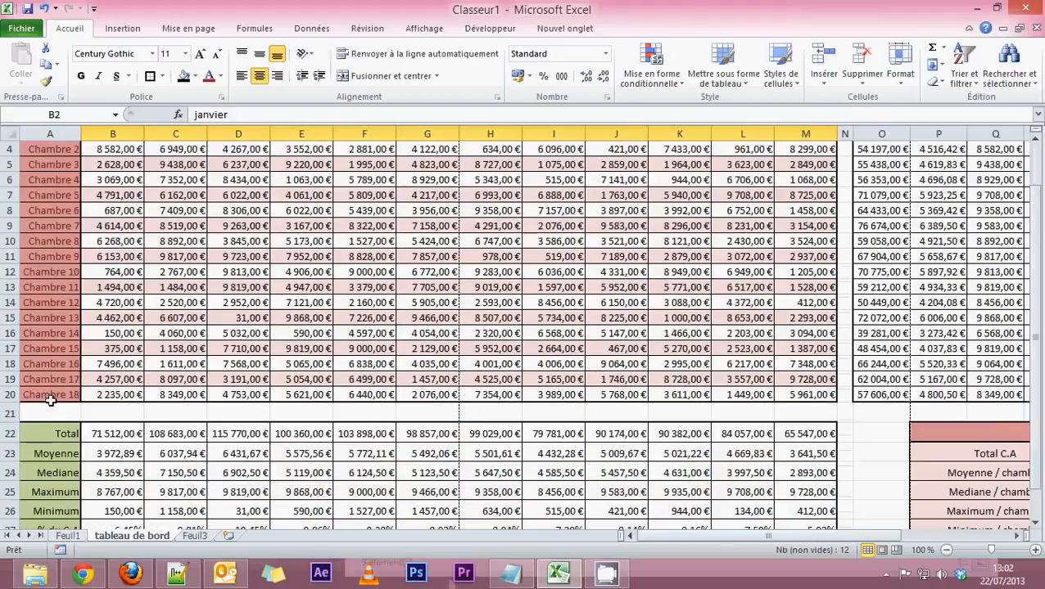
scroll(52, 206, "up", 1)
left_click(54, 214)
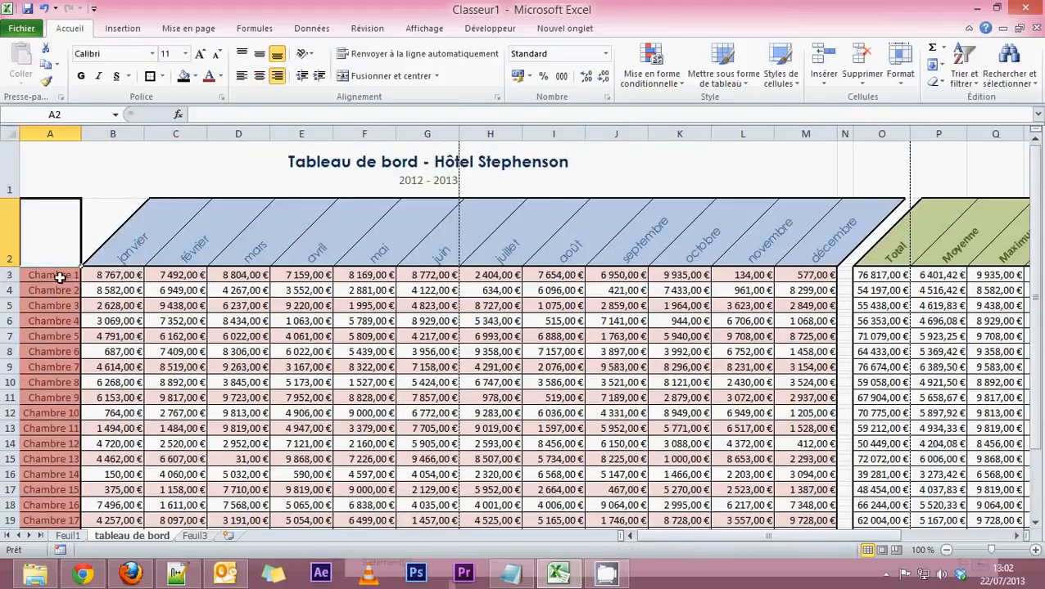
left_click_drag(60, 278, 51, 432)
left_click_drag(127, 238, 776, 223)
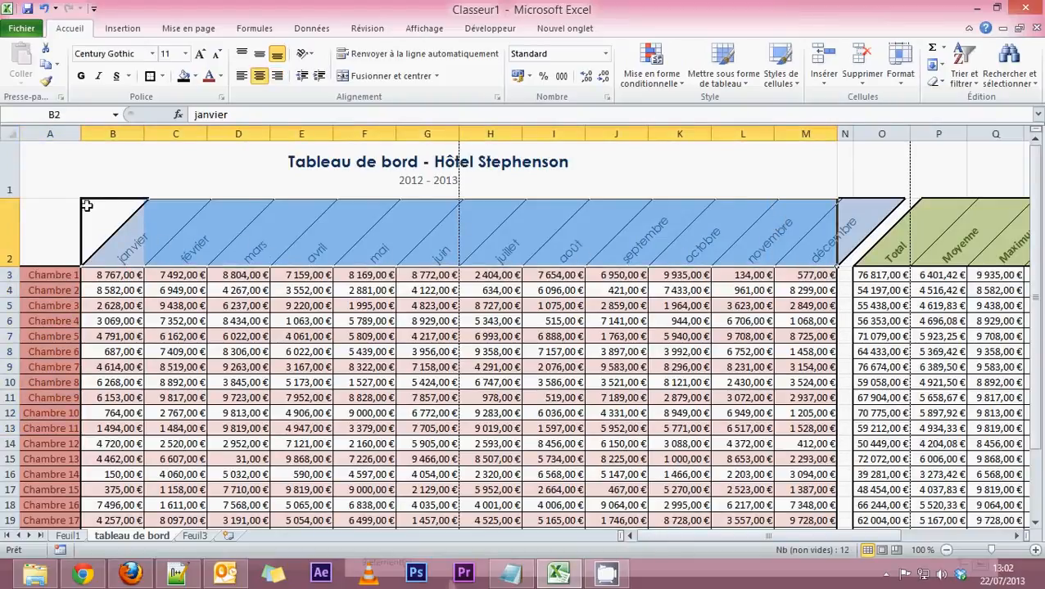
Select the range A2:M20, covering the month headings, the room labels and all monthly room figures
left_click(43, 223)
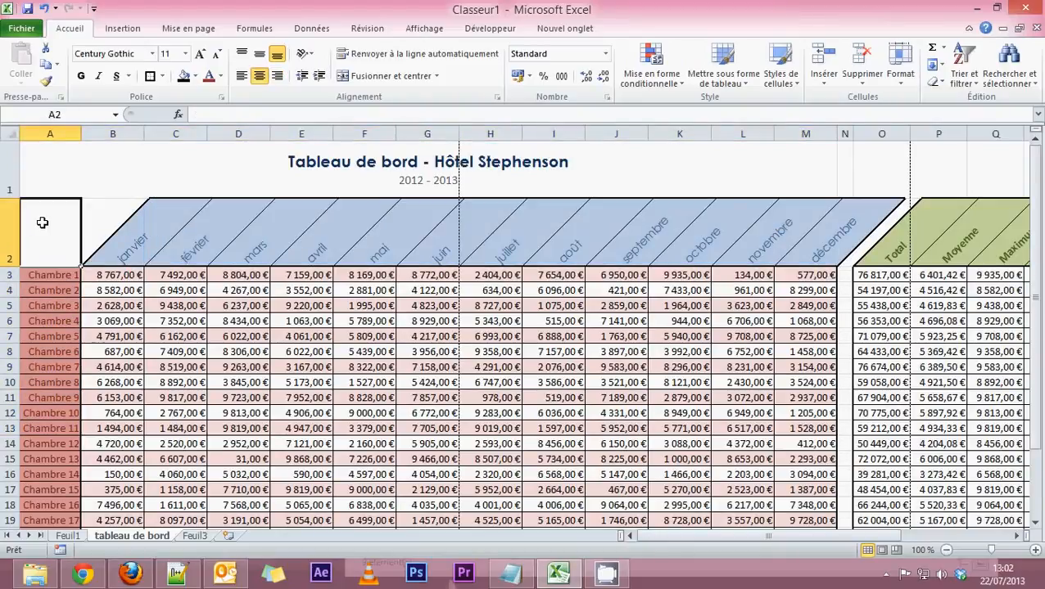
left_click_drag(42, 223, 809, 395)
scroll(569, 373, "up", 1)
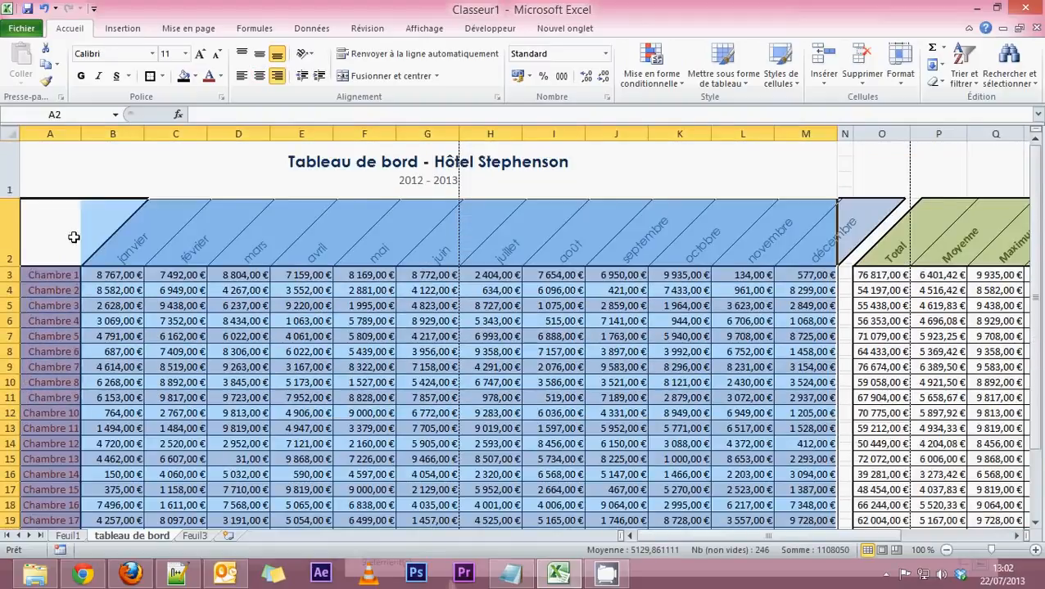
Review the selected room and month data together with the statistics rows beneath the table
scroll(104, 378, "down", 1)
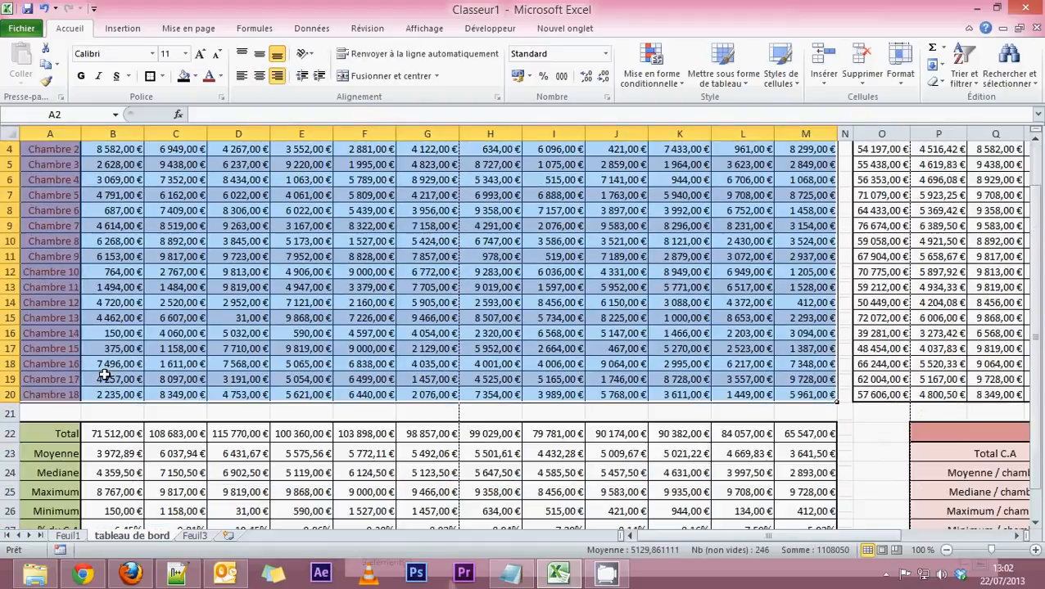
scroll(396, 376, "up", 1)
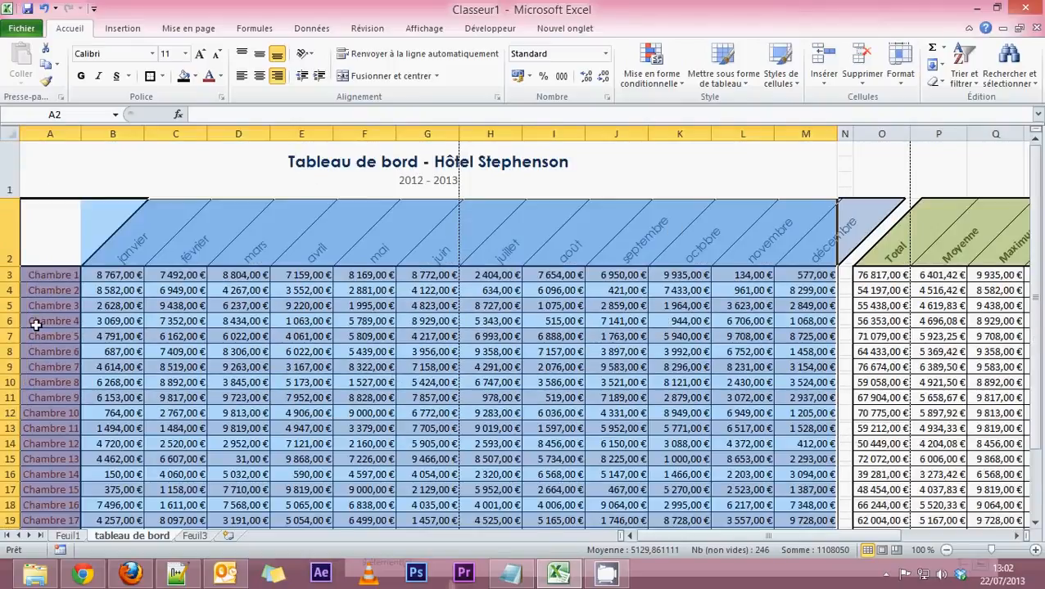
scroll(783, 472, "down", 3)
scroll(716, 479, "up", 3)
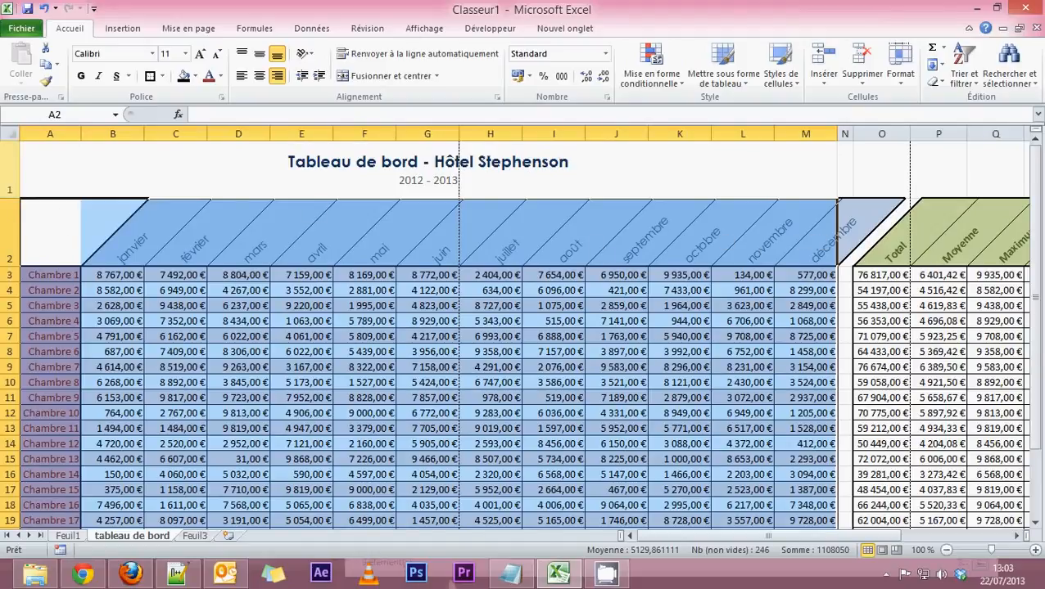
scroll(127, 454, "down", 1)
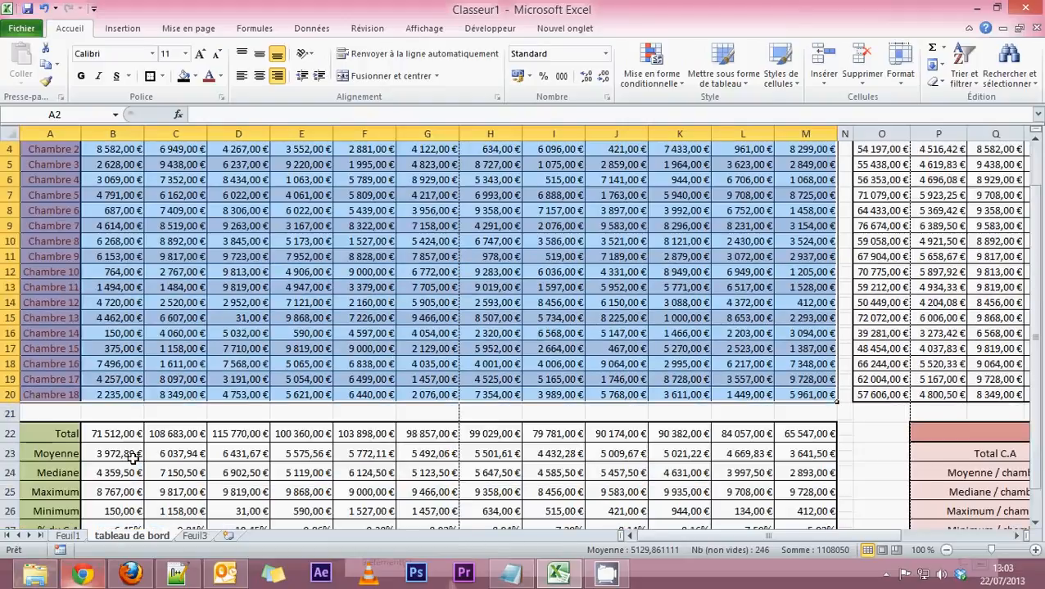
scroll(89, 398, "up", 1)
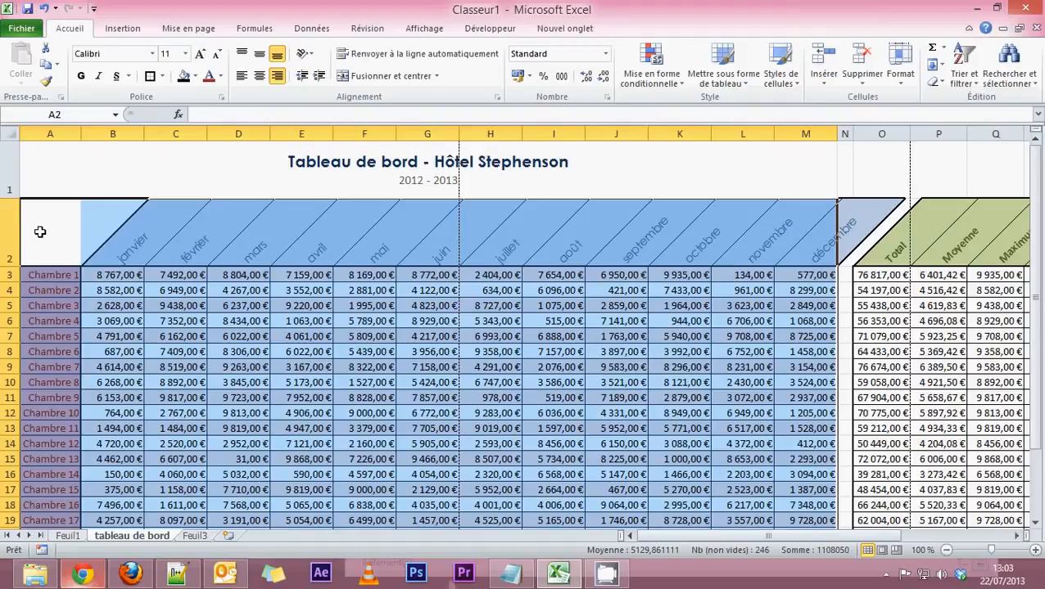
scroll(737, 368, "down", 3)
scroll(667, 409, "up", 3)
scroll(301, 299, "down", 3)
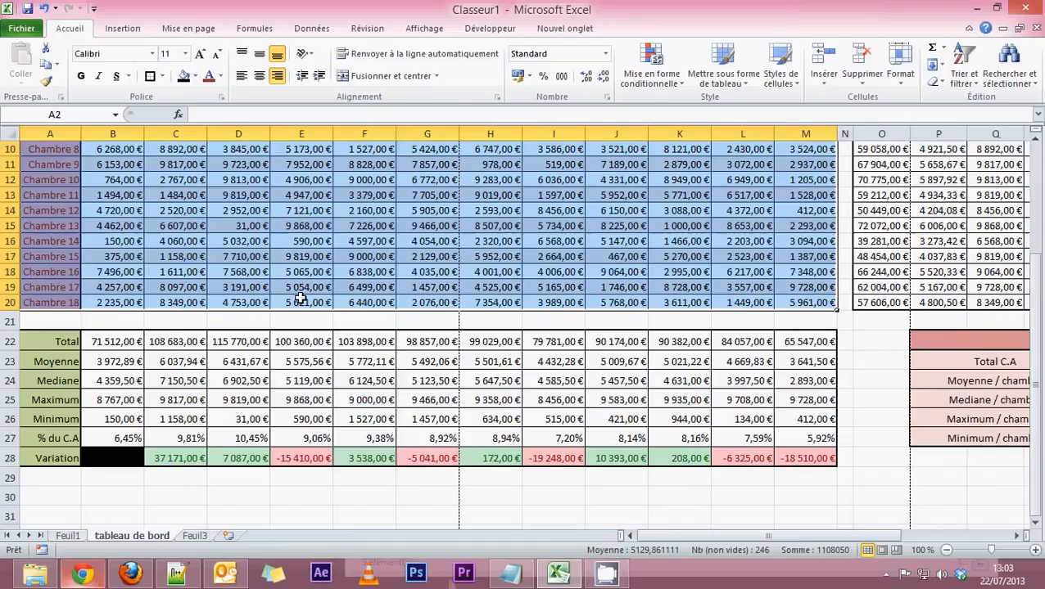
scroll(301, 299, "up", 3)
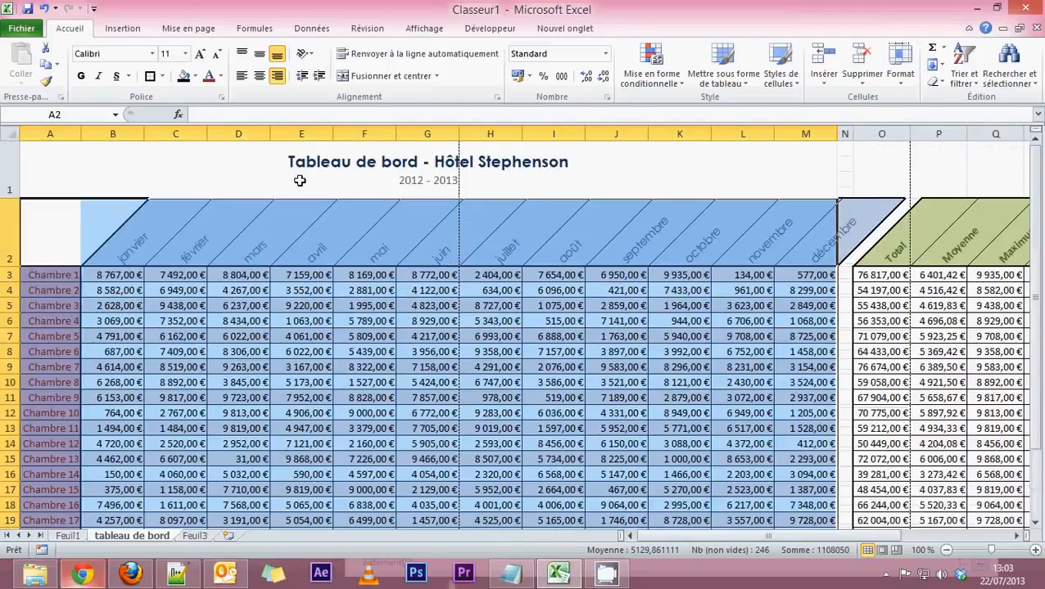
Insert a 2D clustered column chart (Histogramme 2D) from the selected room and month data
left_click(122, 28)
left_click(324, 74)
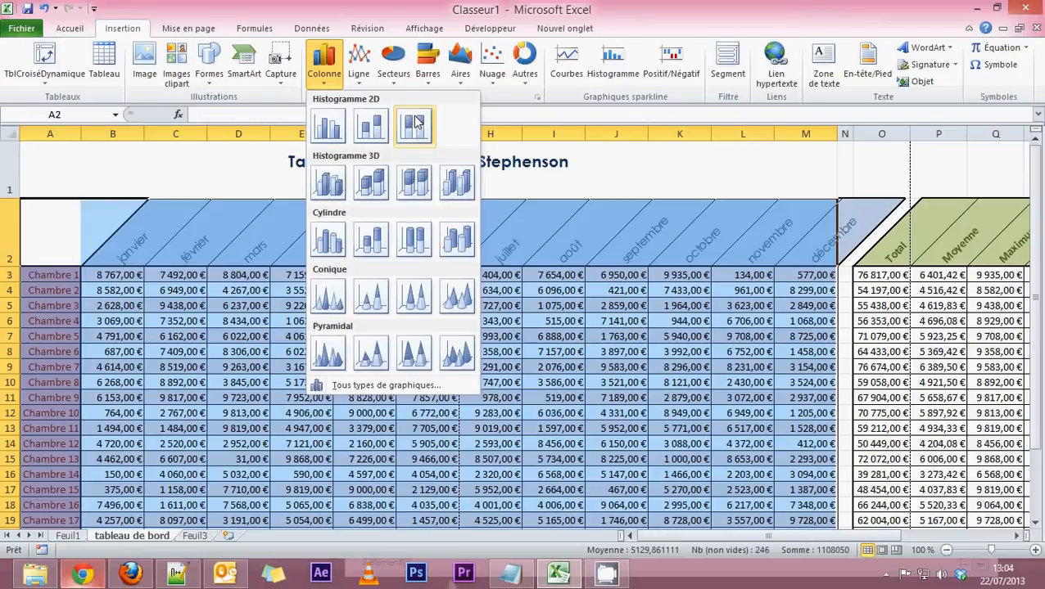
left_click(331, 127)
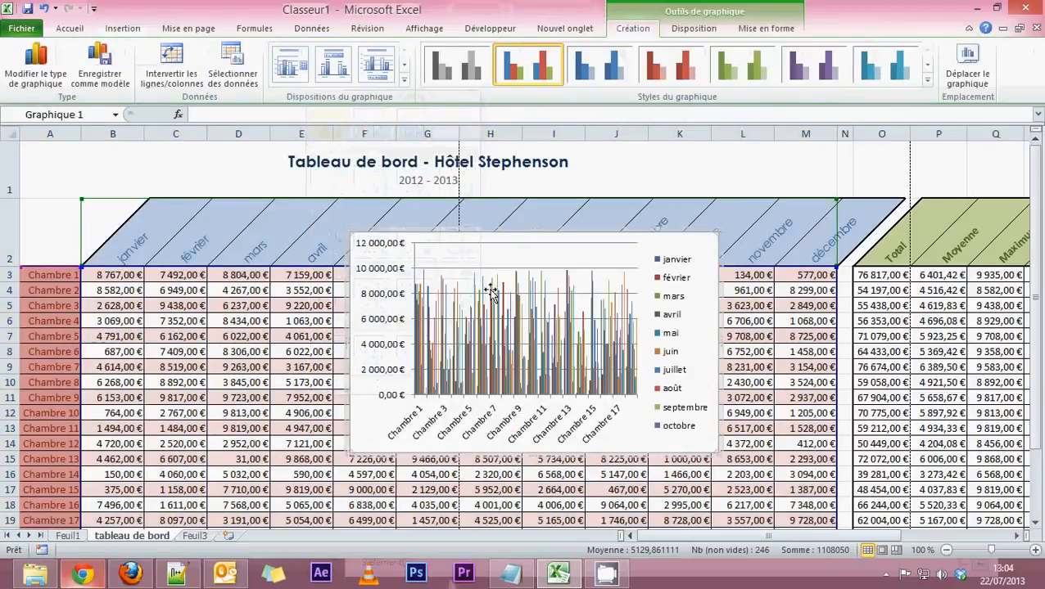
Move the column chart below the Variation row, with its top-left corner in column A at row 29
scroll(489, 292, "down", 2)
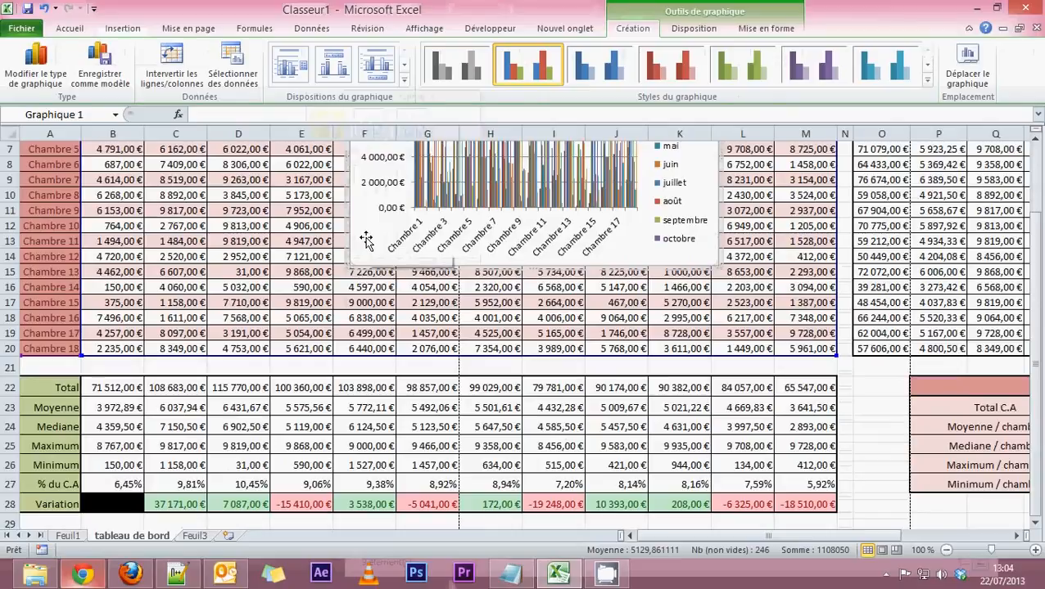
scroll(654, 252, "up", 2)
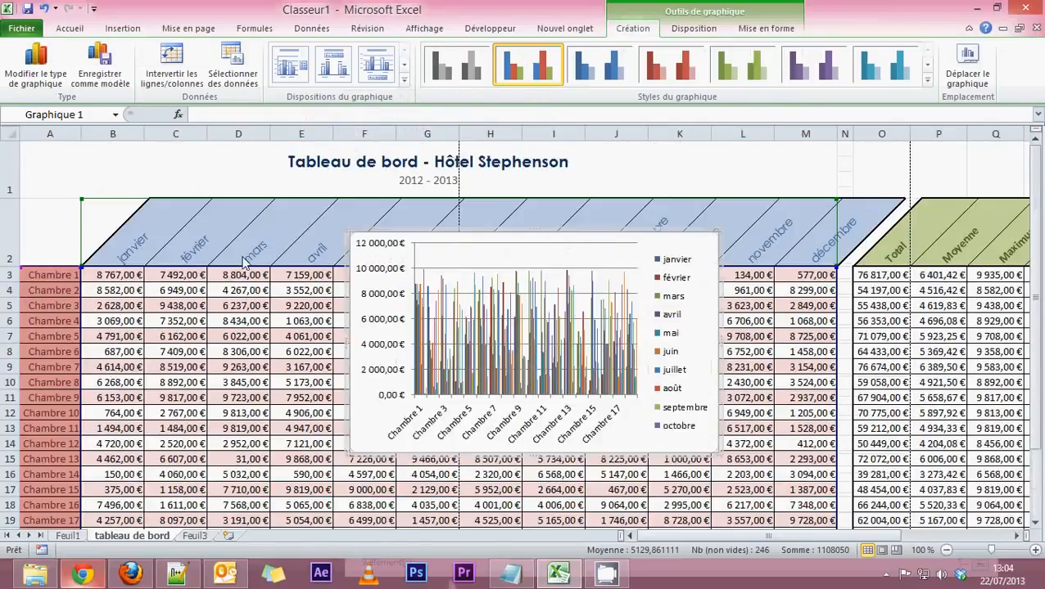
scroll(570, 309, "down", 2)
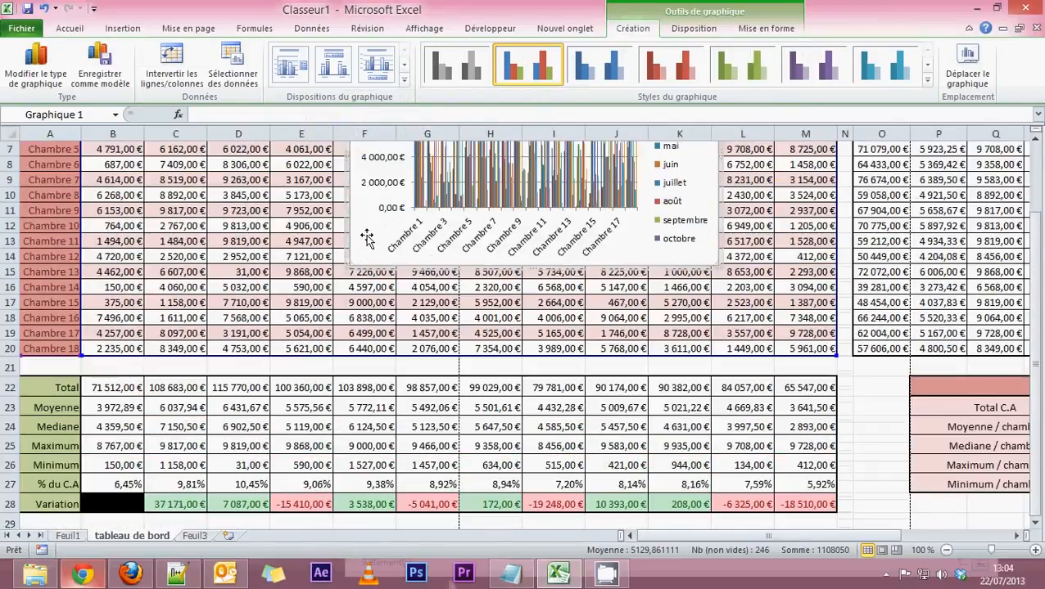
scroll(366, 384, "down", 5)
left_click_drag(366, 384, 203, 378)
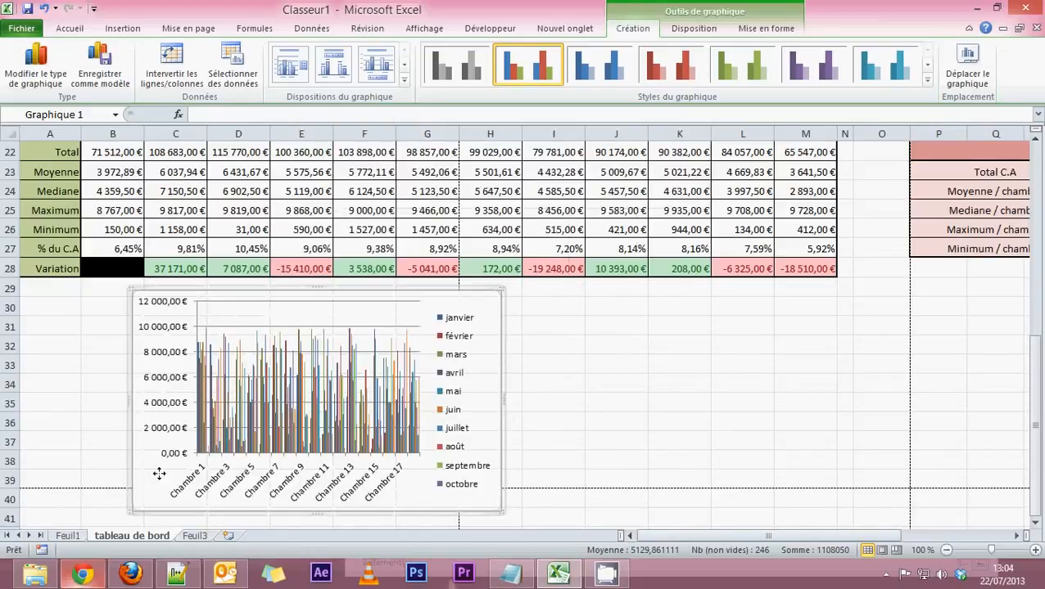
left_click_drag(157, 473, 57, 469)
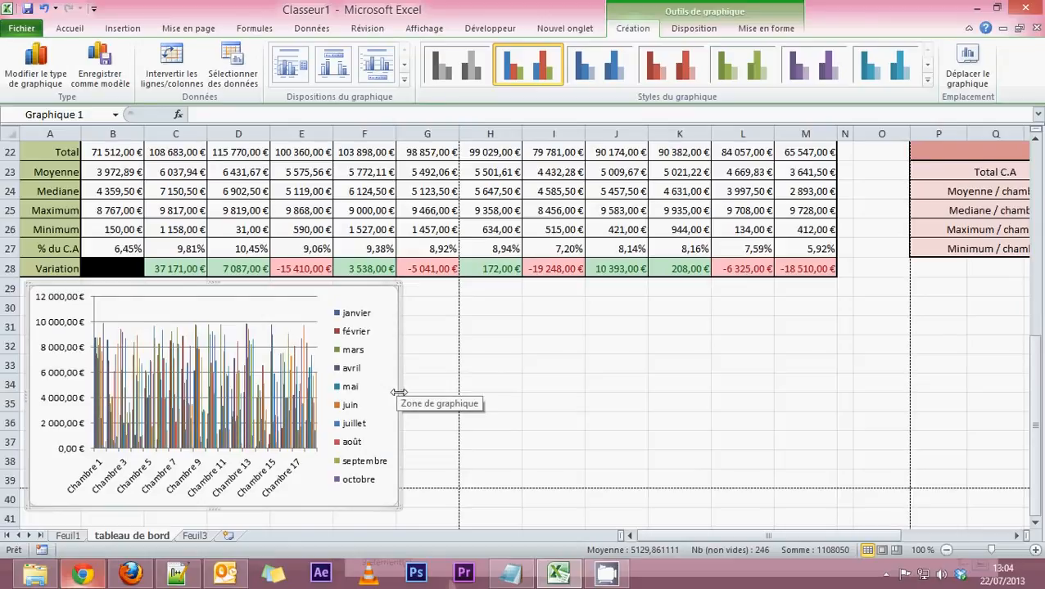
Enlarge the chart so it stretches across to column O and down to row 44
left_click_drag(399, 393, 905, 379)
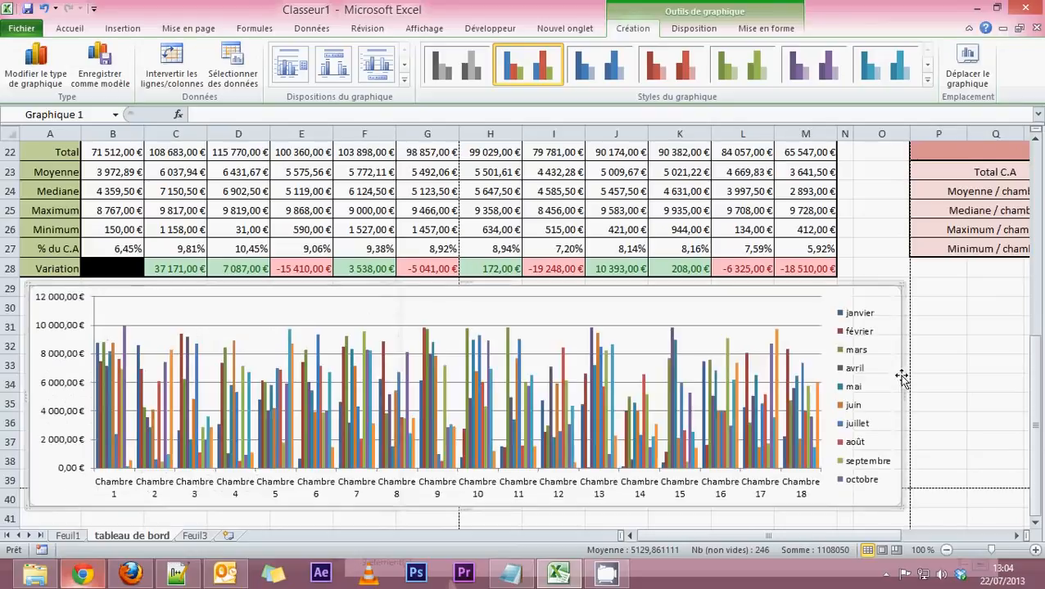
scroll(387, 416, "down", 3)
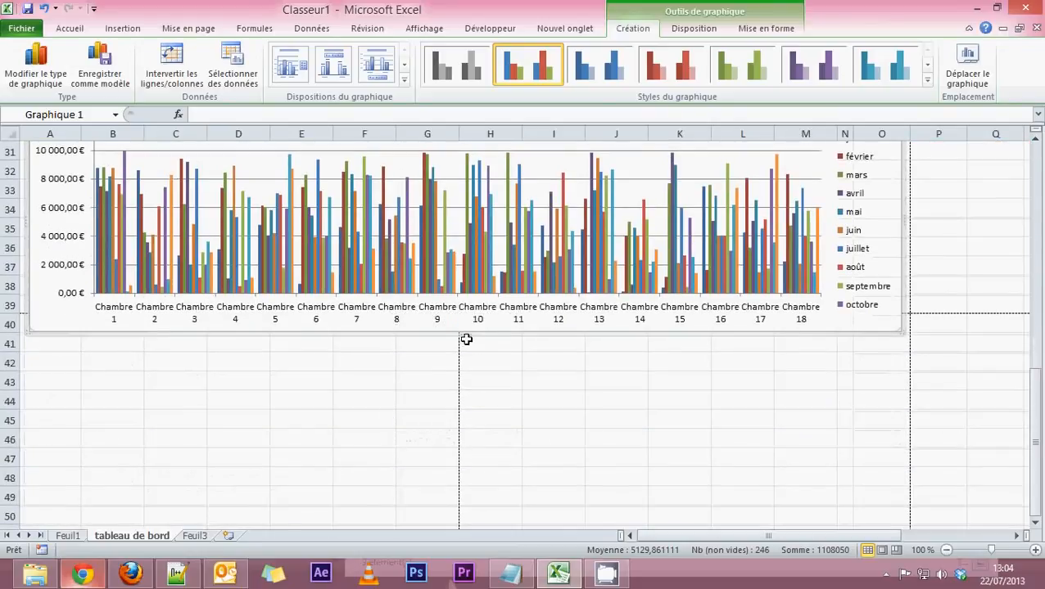
left_click_drag(466, 330, 469, 401)
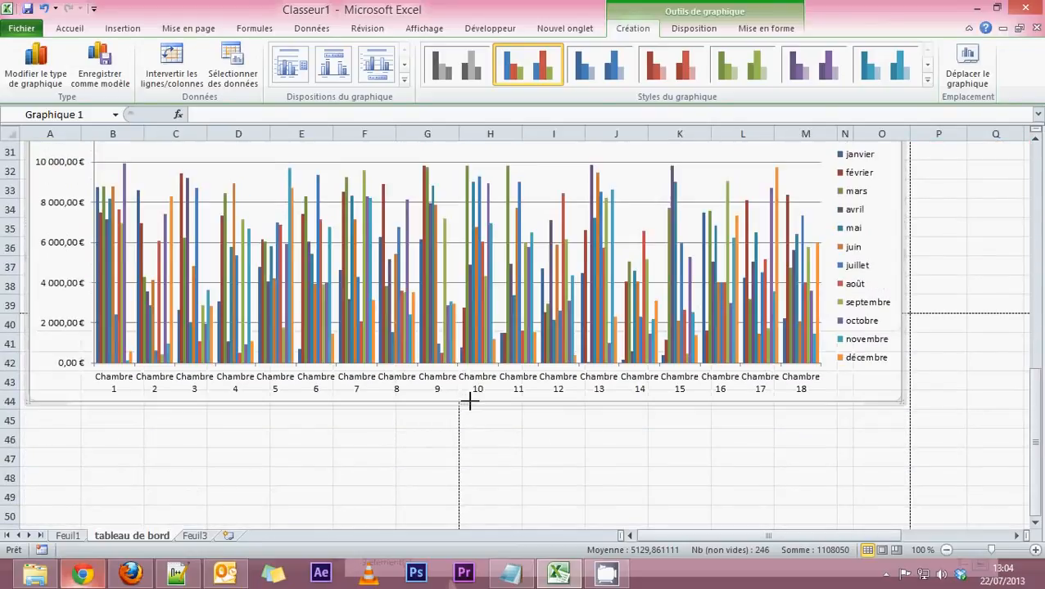
scroll(595, 393, "up", 1)
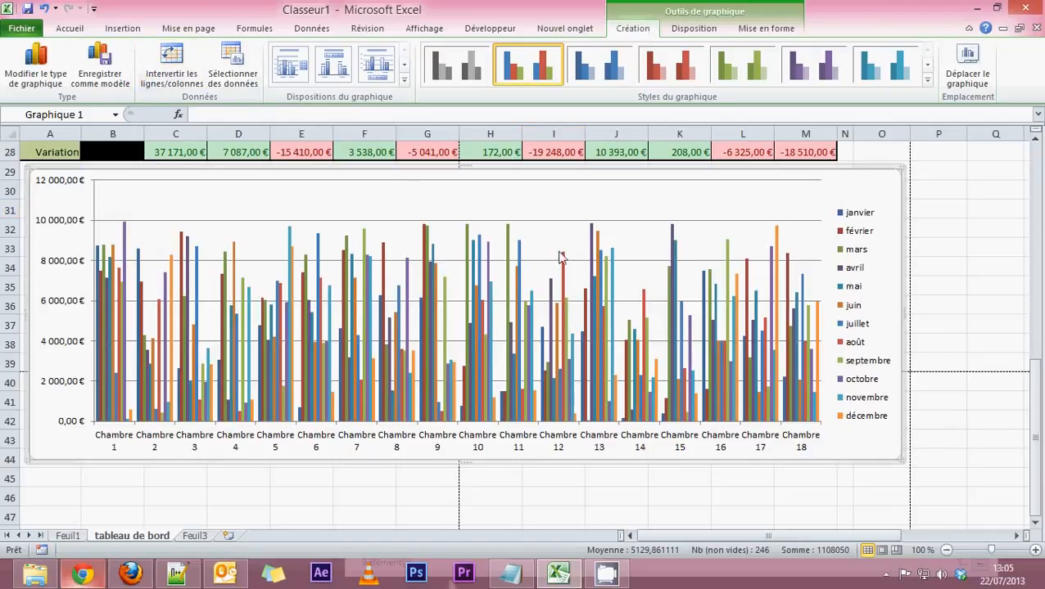
Switch the chart's rows and columns so the months form the horizontal axis and the rooms become the series
left_click(163, 59)
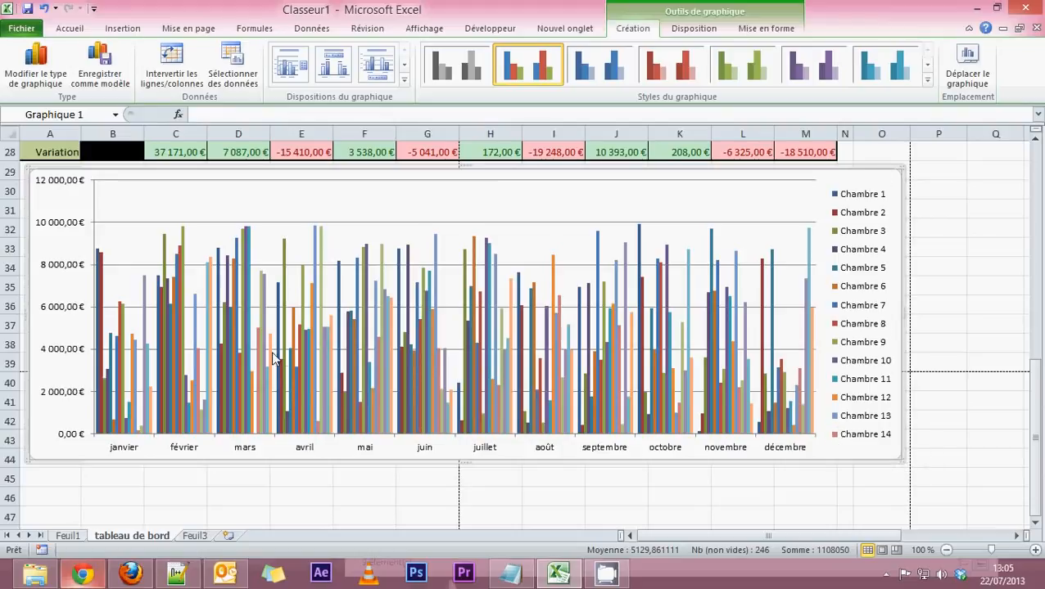
mouse_move(274, 359)
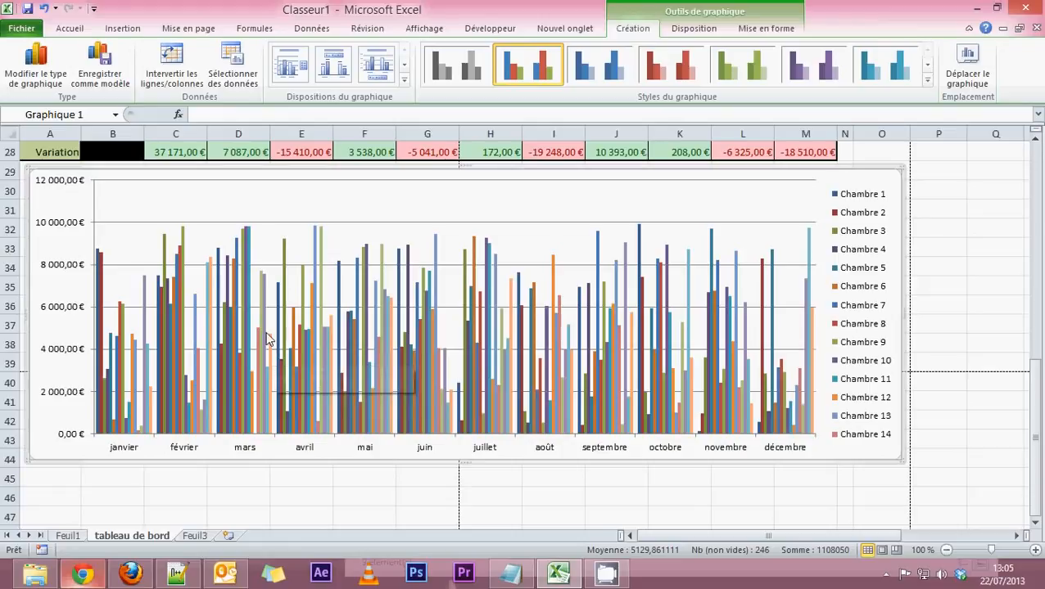
mouse_move(266, 338)
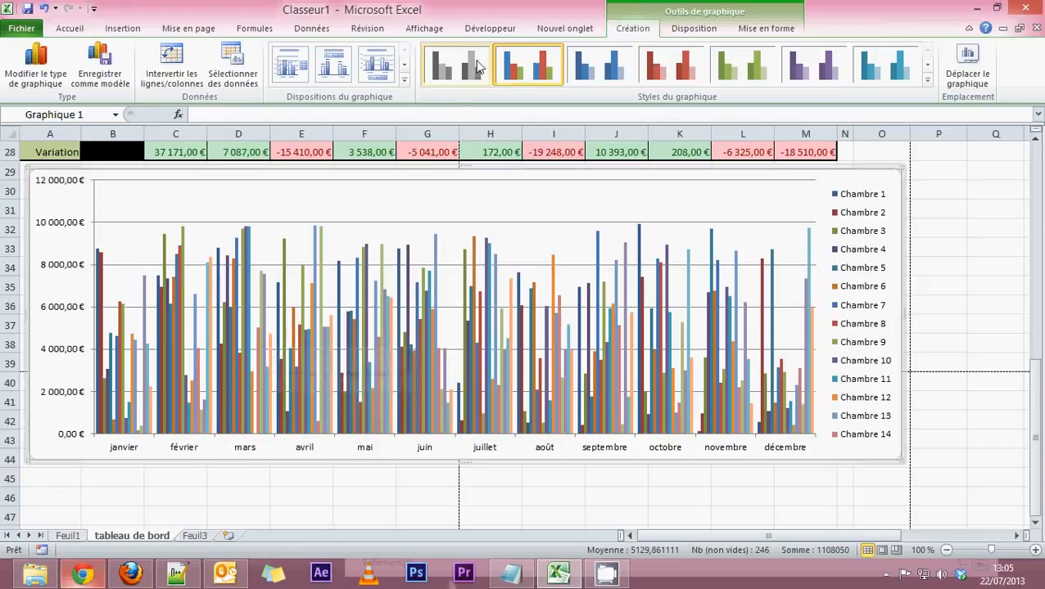
Apply the blue gradient chart style, which shades the room series from dark to light blue
left_click(607, 74)
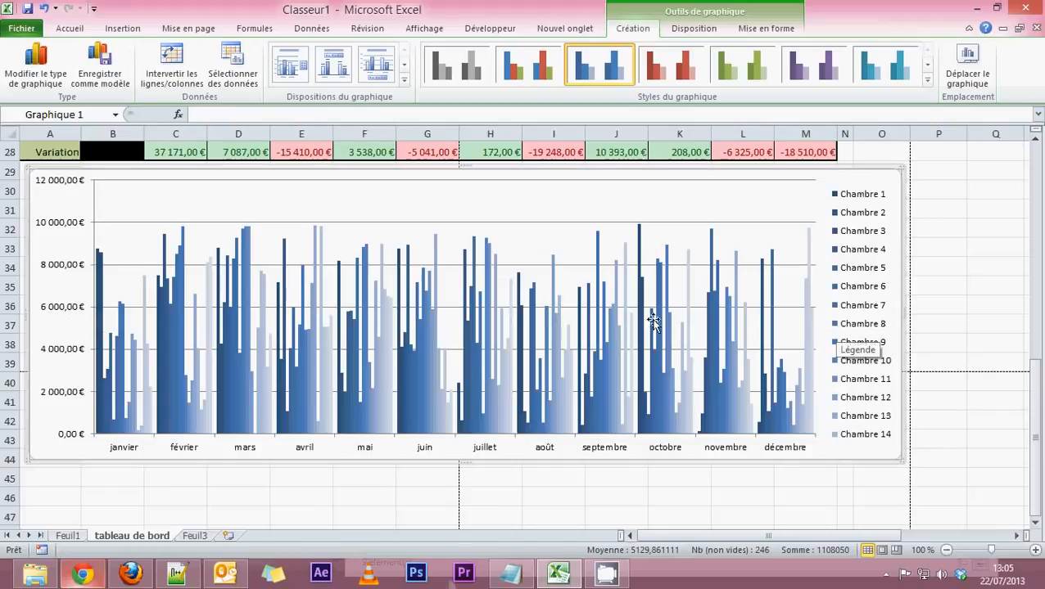
mouse_move(607, 325)
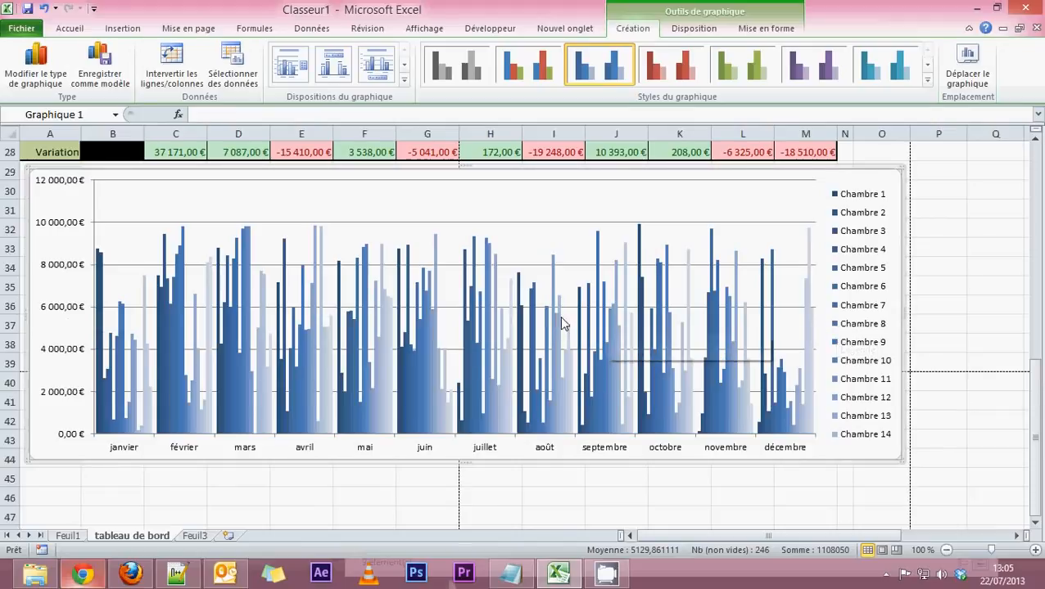
mouse_move(560, 324)
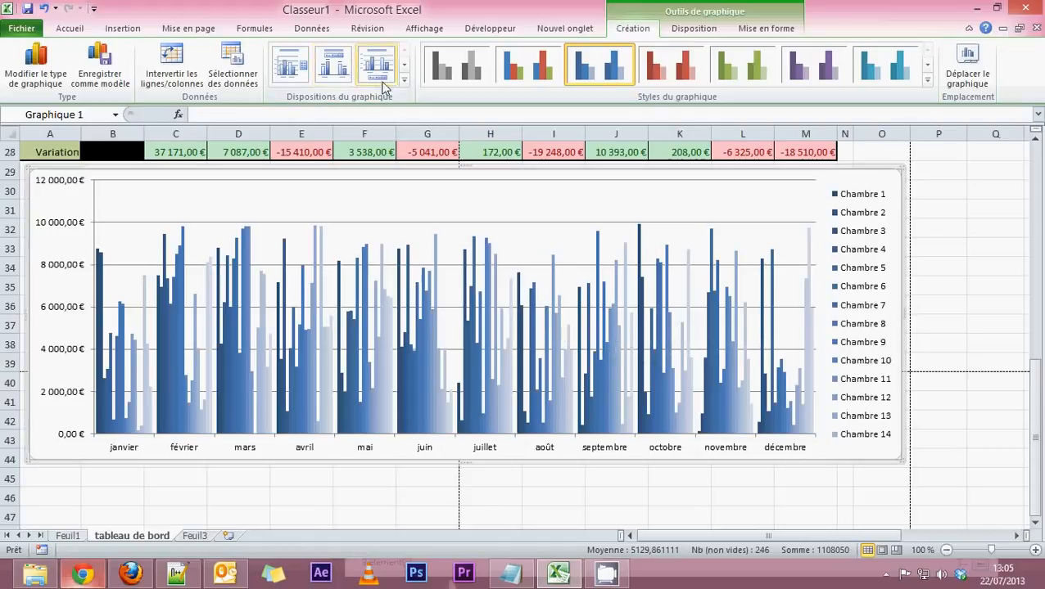
Try out chart layouts with a legend below, data labels, a data table and axis titles on the column chart
left_click(405, 80)
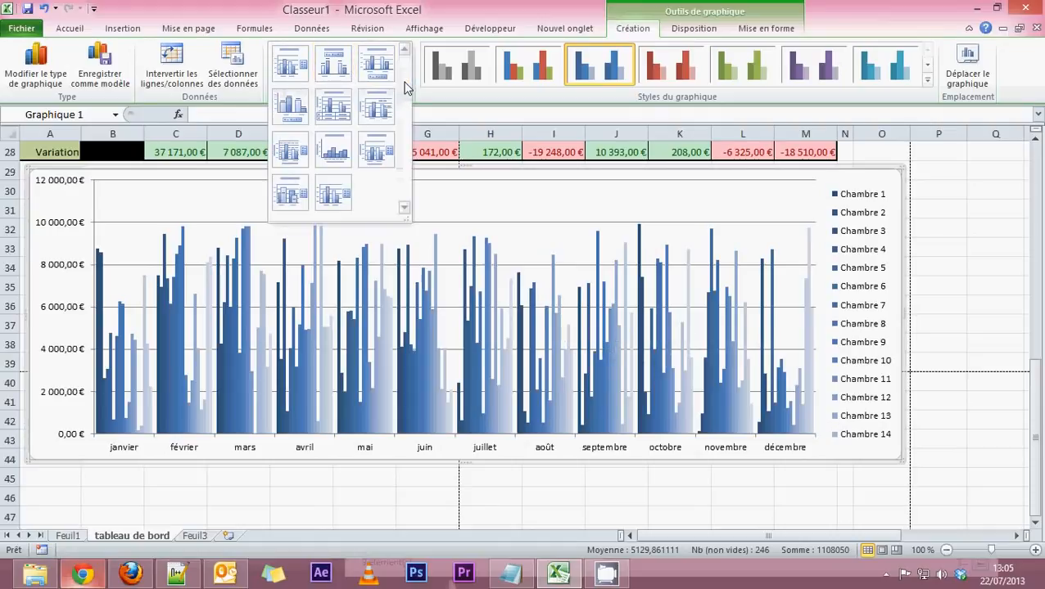
left_click(328, 109)
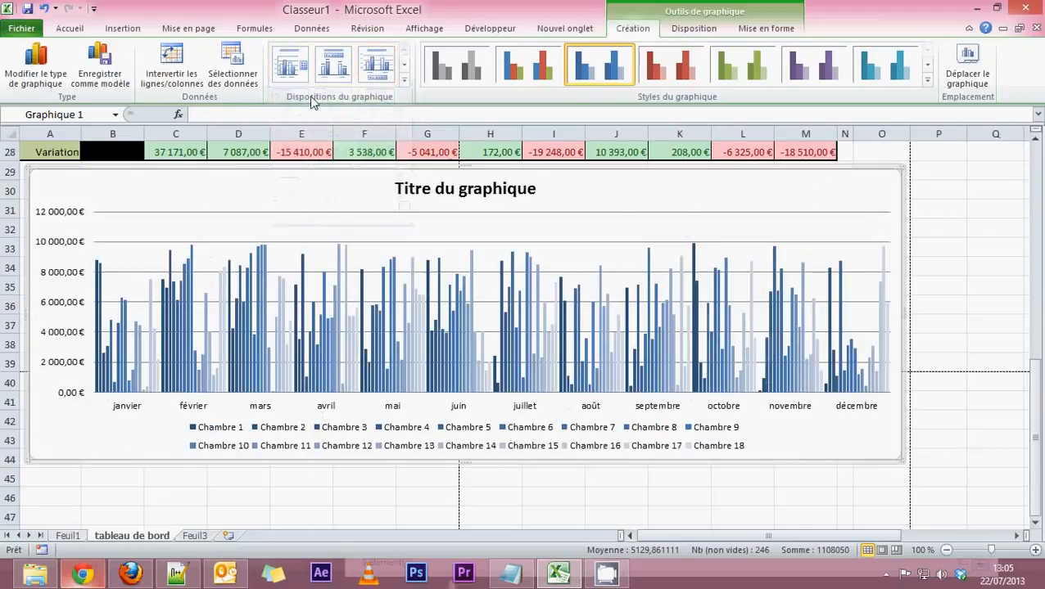
left_click(404, 80)
left_click(401, 91)
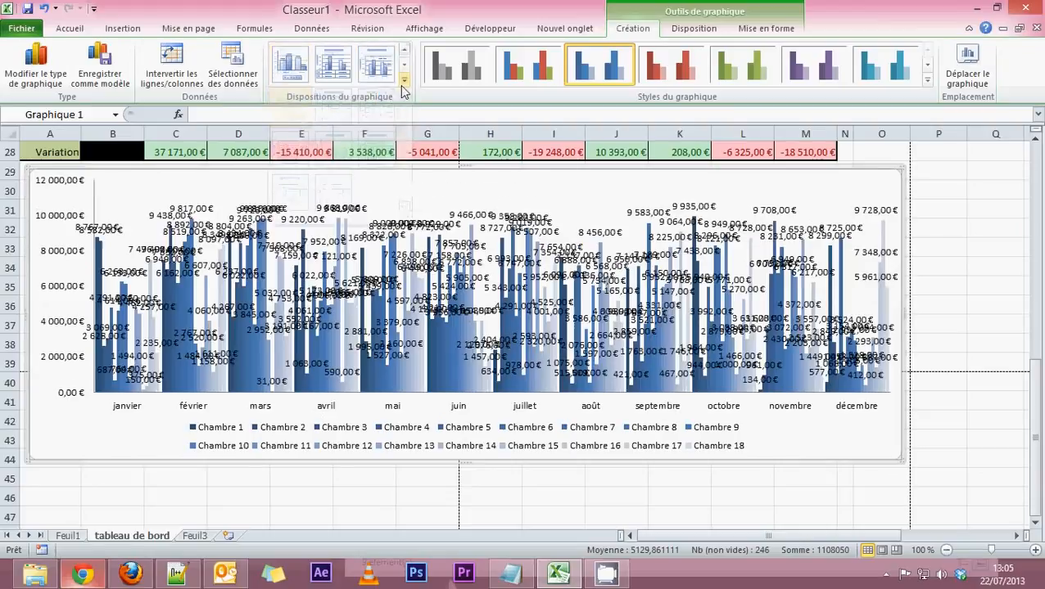
left_click(405, 82)
left_click(333, 107)
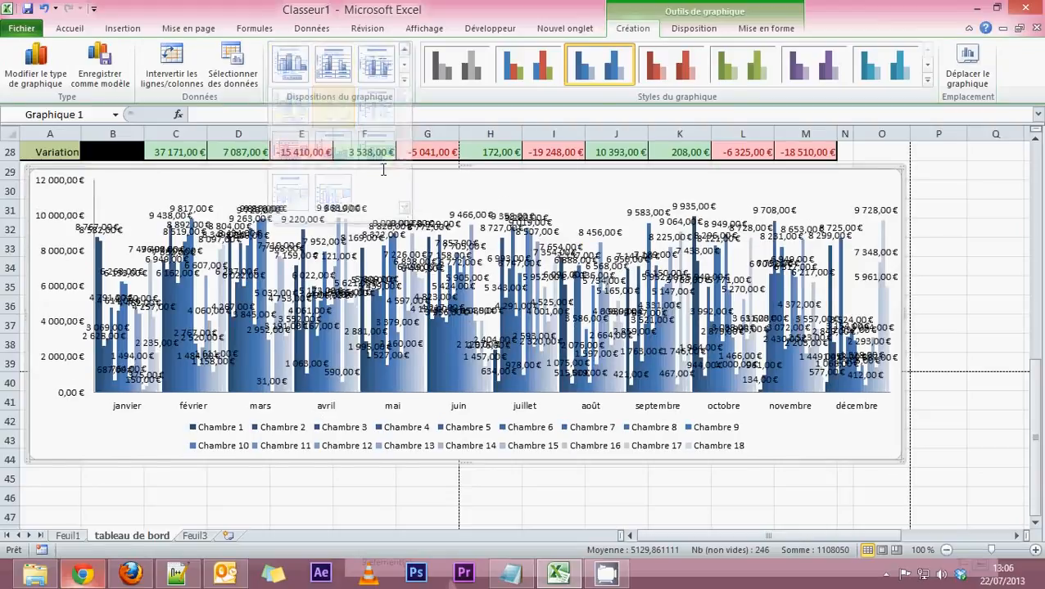
left_click(405, 80)
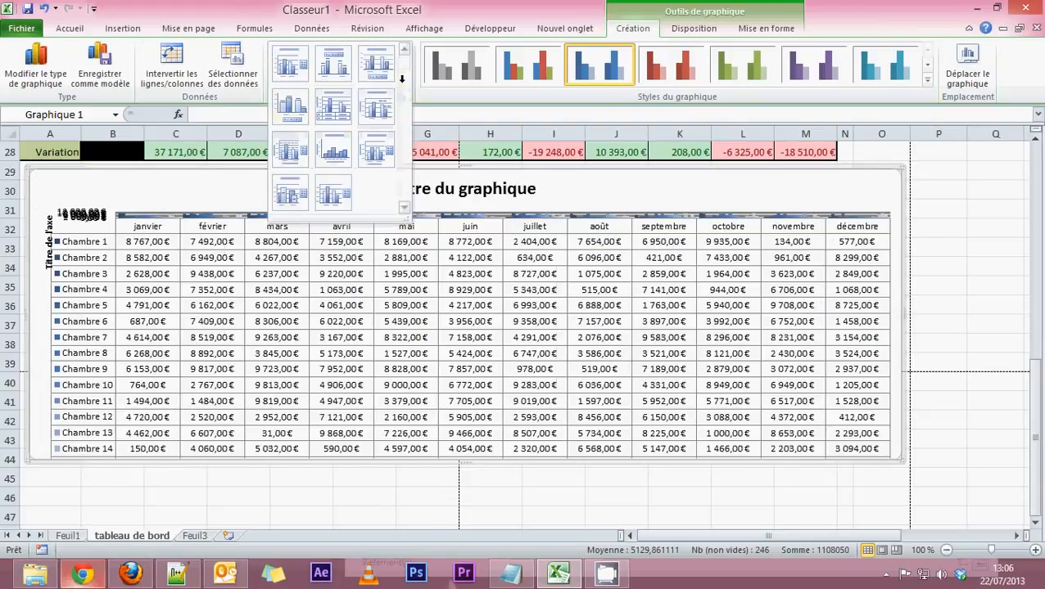
left_click(386, 152)
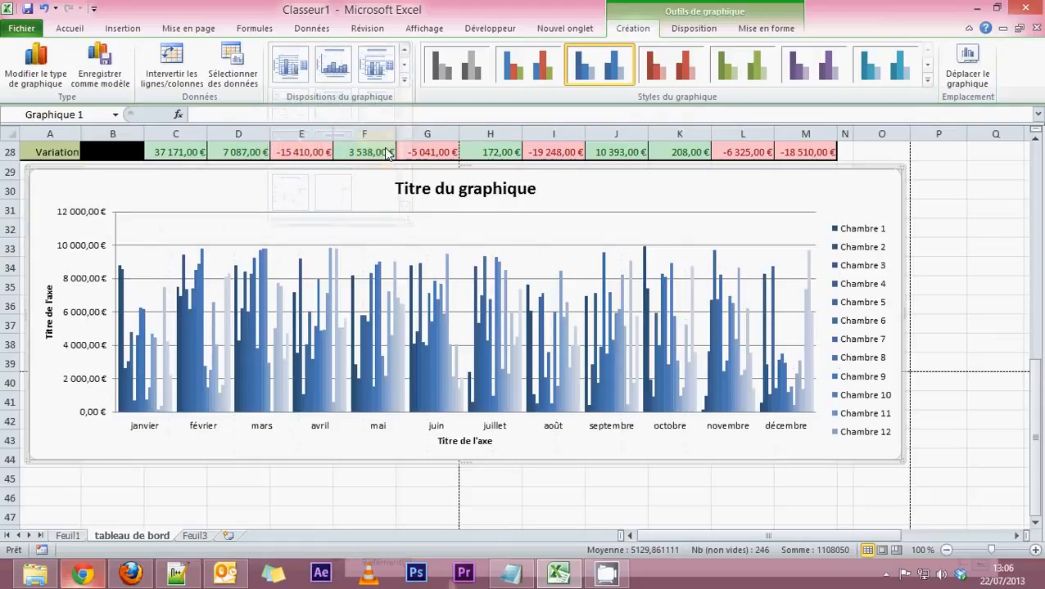
Apply the layout with chart title, vertical axis title and data table, and stretch the chart downward to make room for the room rows
left_click(404, 81)
left_click(337, 107)
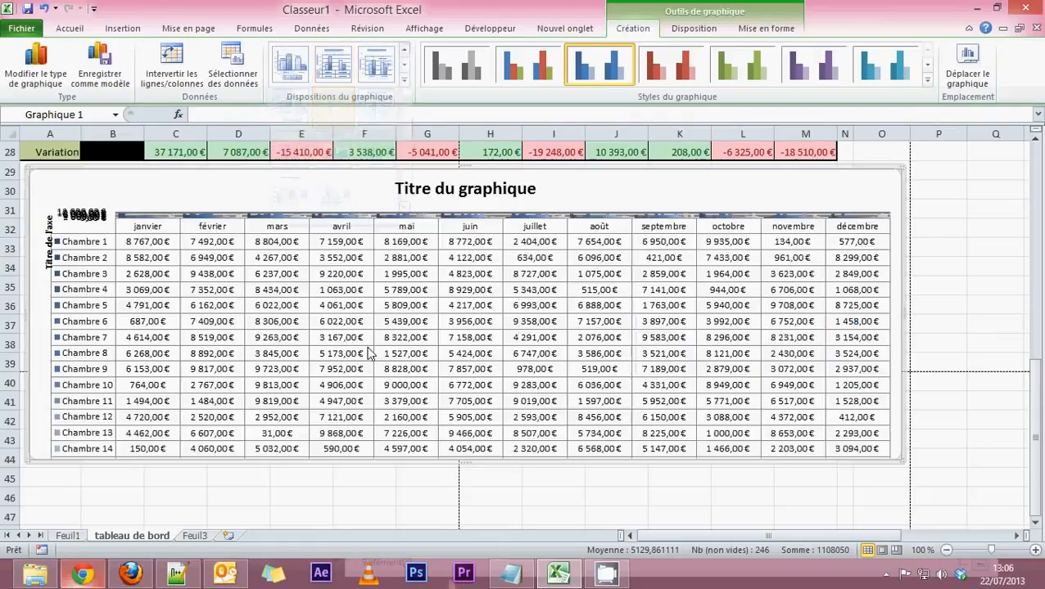
scroll(367, 353, "down", 3)
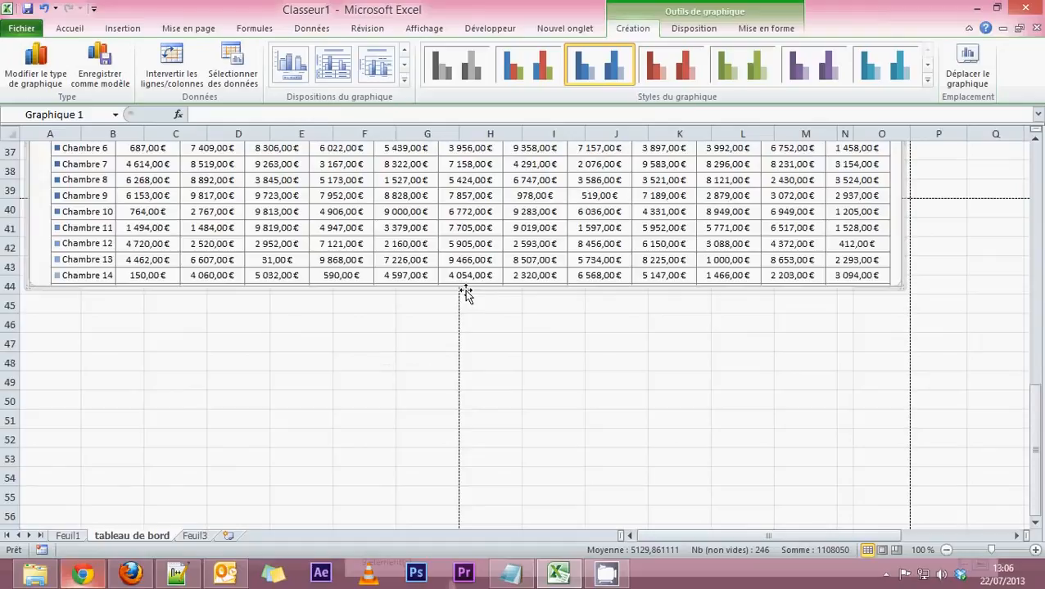
left_click_drag(466, 286, 464, 565)
scroll(702, 423, "up", 3)
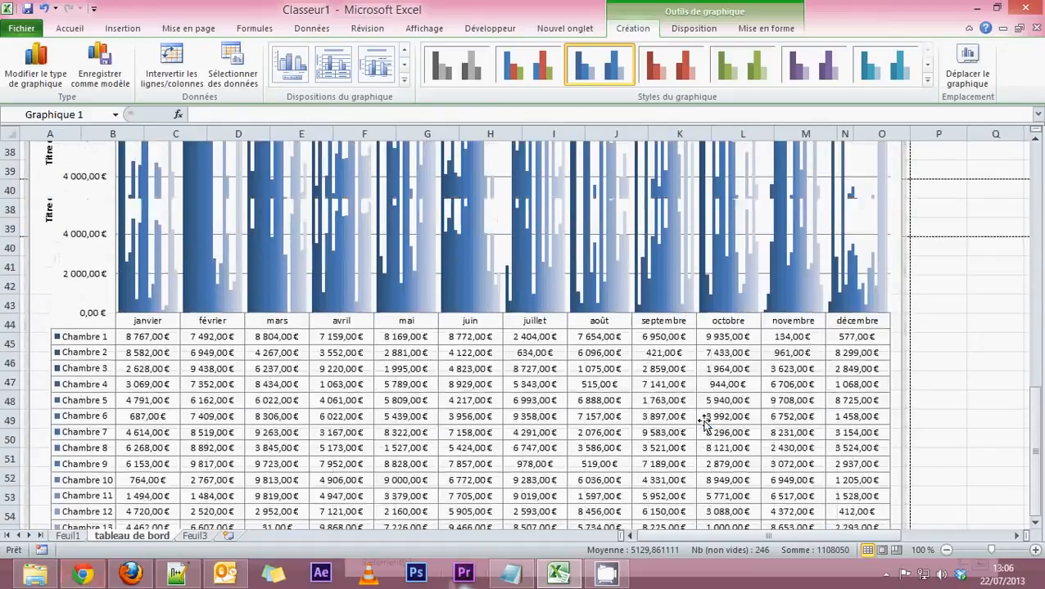
scroll(226, 396, "down", 5)
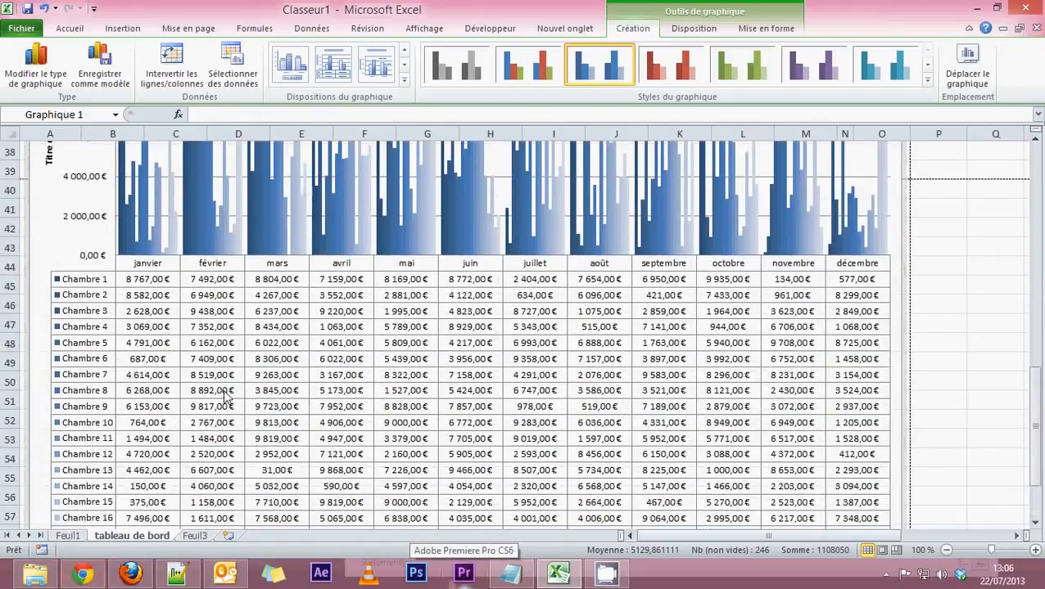
scroll(226, 396, "down", 2)
scroll(226, 396, "up", 7)
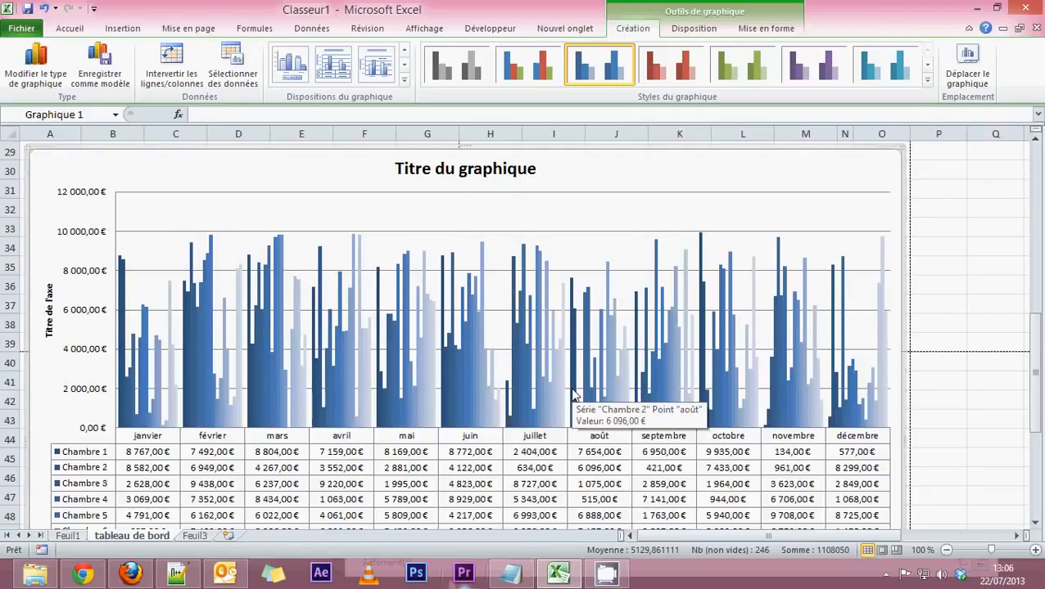
Replace the chart title with "Tableau de bord 2012 - 2013"
scroll(574, 393, "up", 4)
scroll(574, 393, "down", 3)
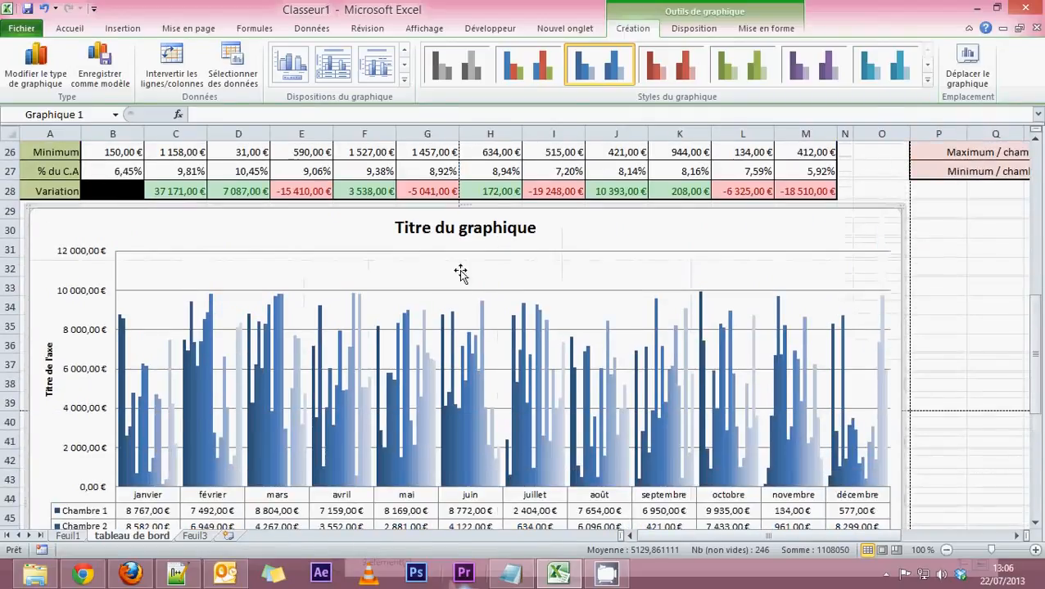
left_click(464, 229)
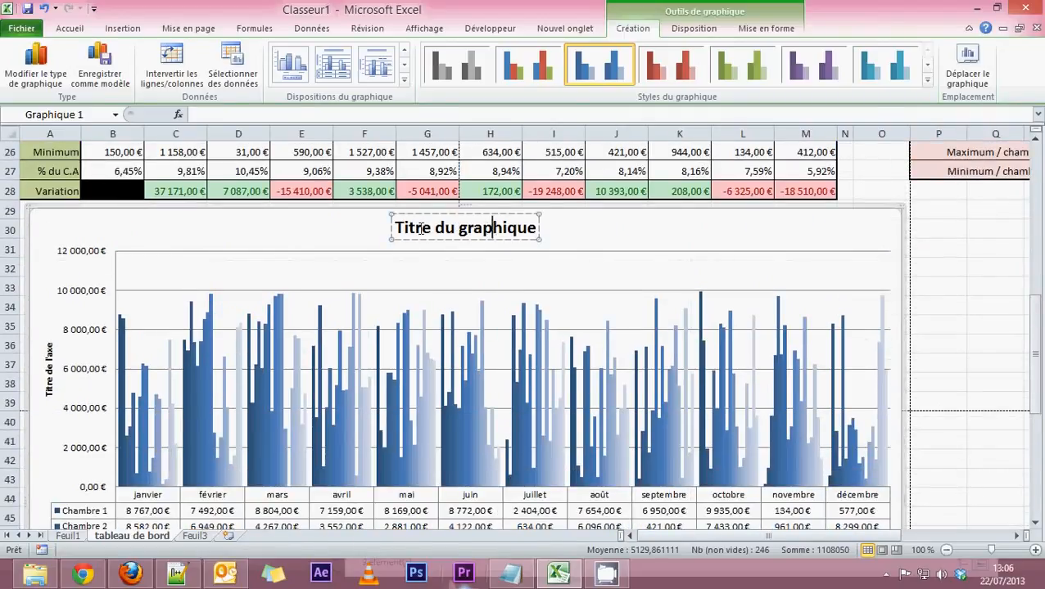
triple_click(527, 228)
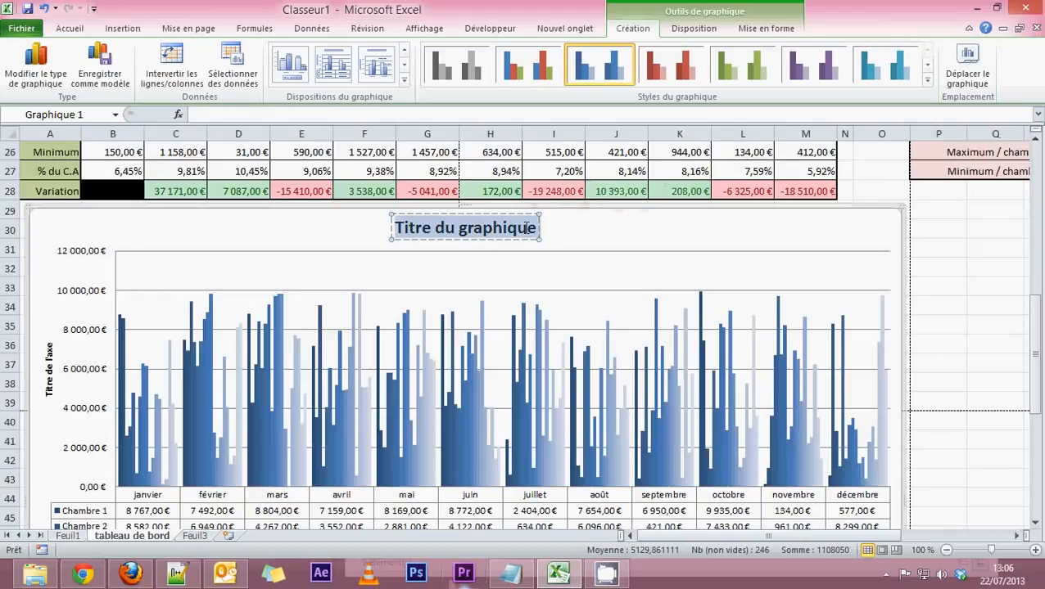
type("Tableau")
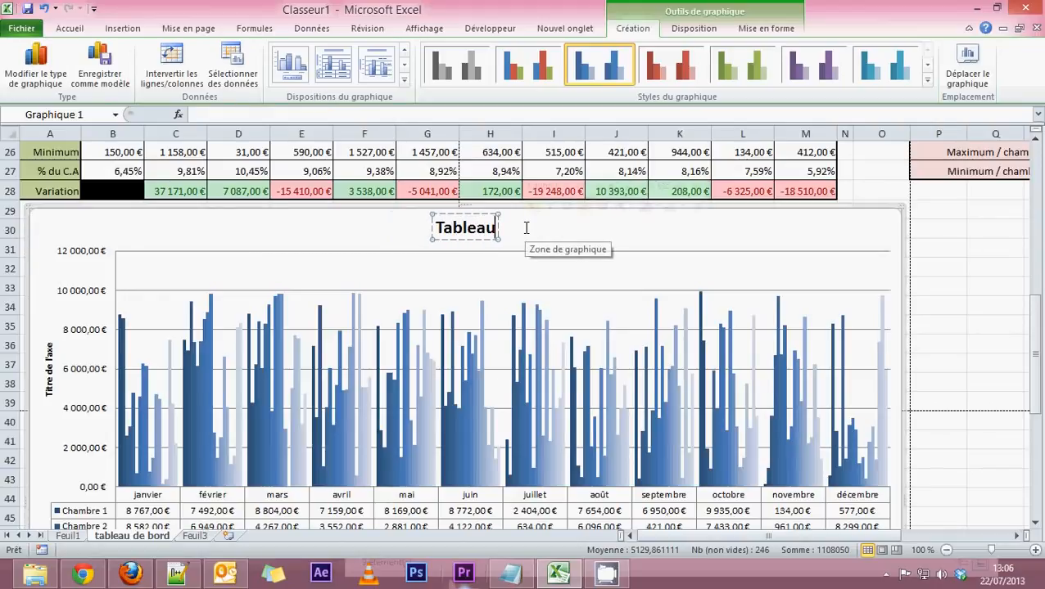
type(" de bord 20")
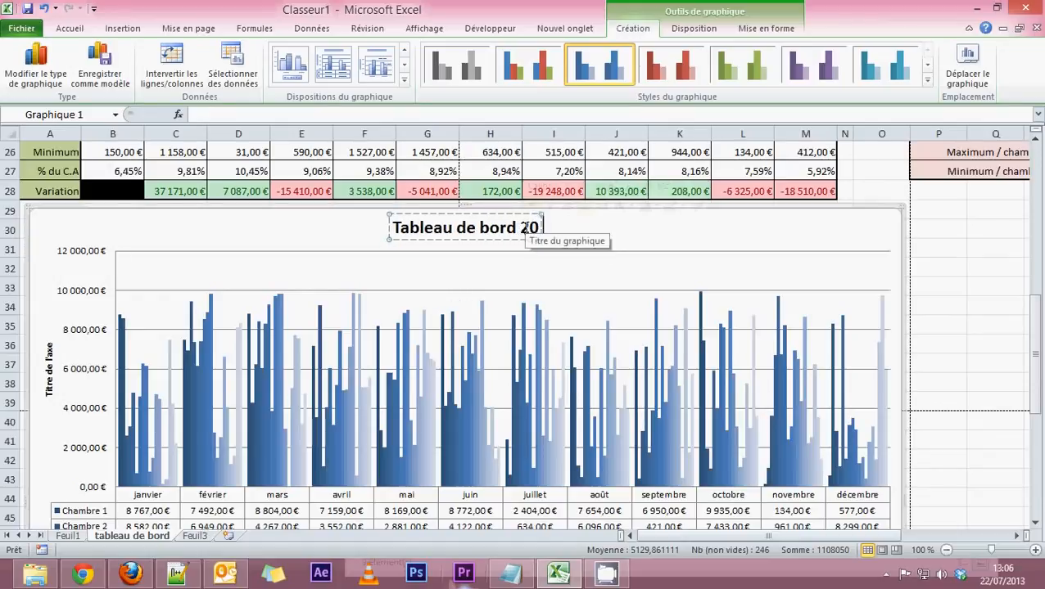
type("13")
key("BackSpace")
type("2")
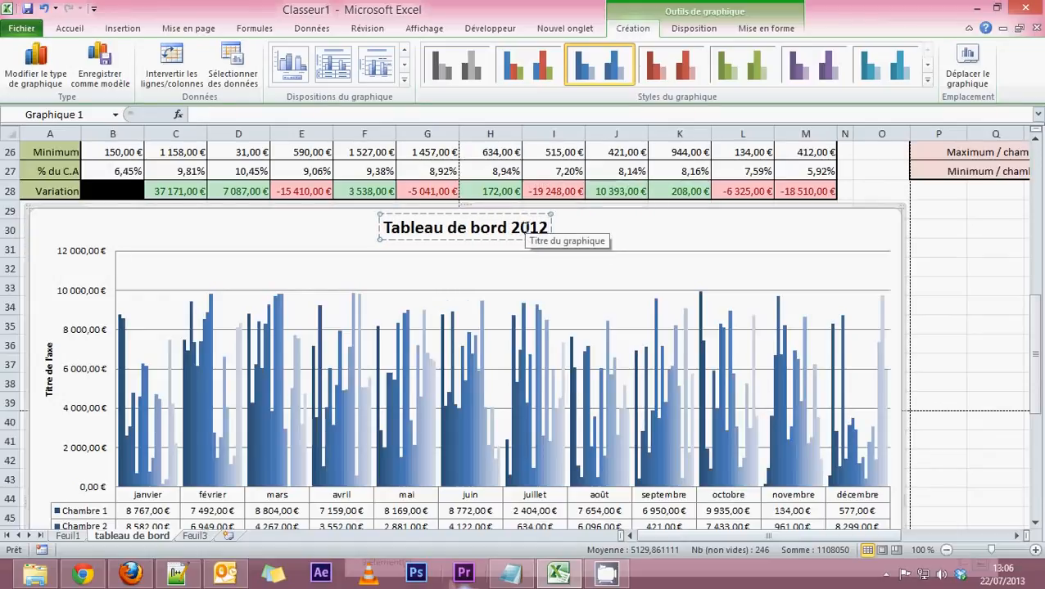
type(" - 2013")
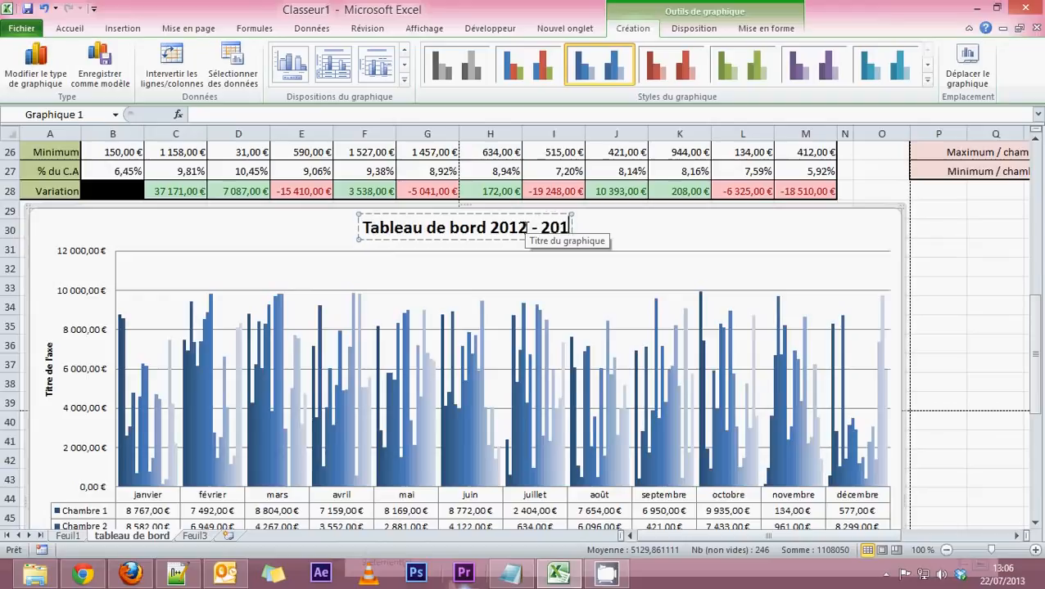
Set the vertical axis title to "C.A en €"
left_click(47, 385)
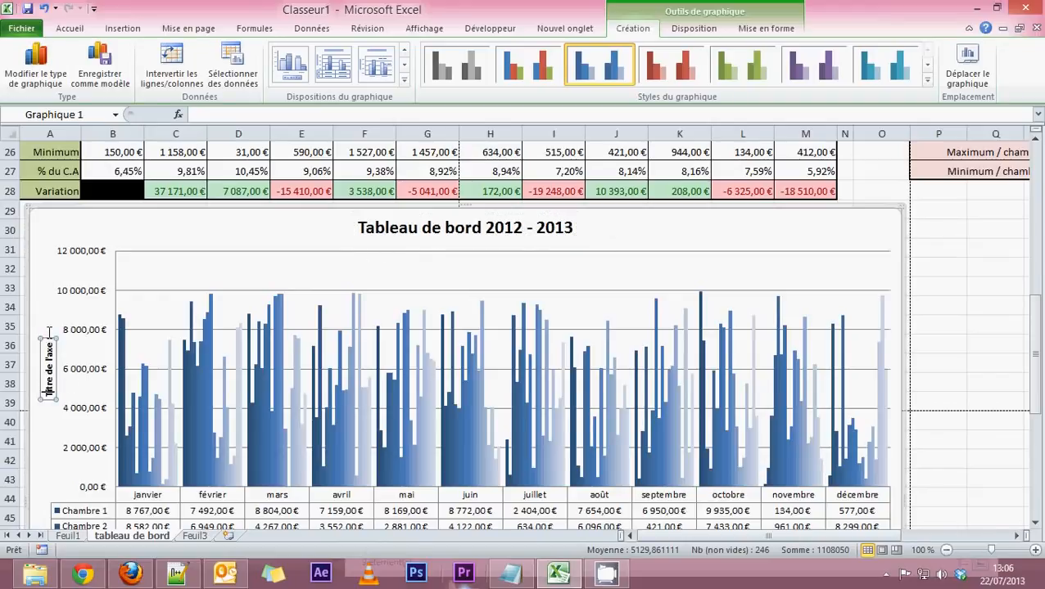
type("CA")
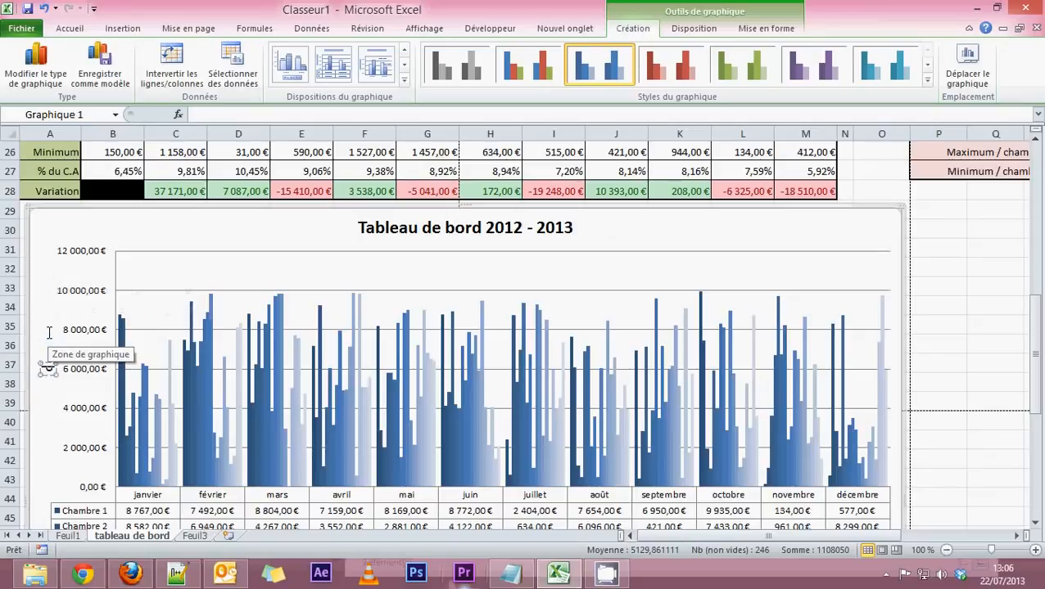
type(" T")
left_click(131, 384)
mouse_move(258, 397)
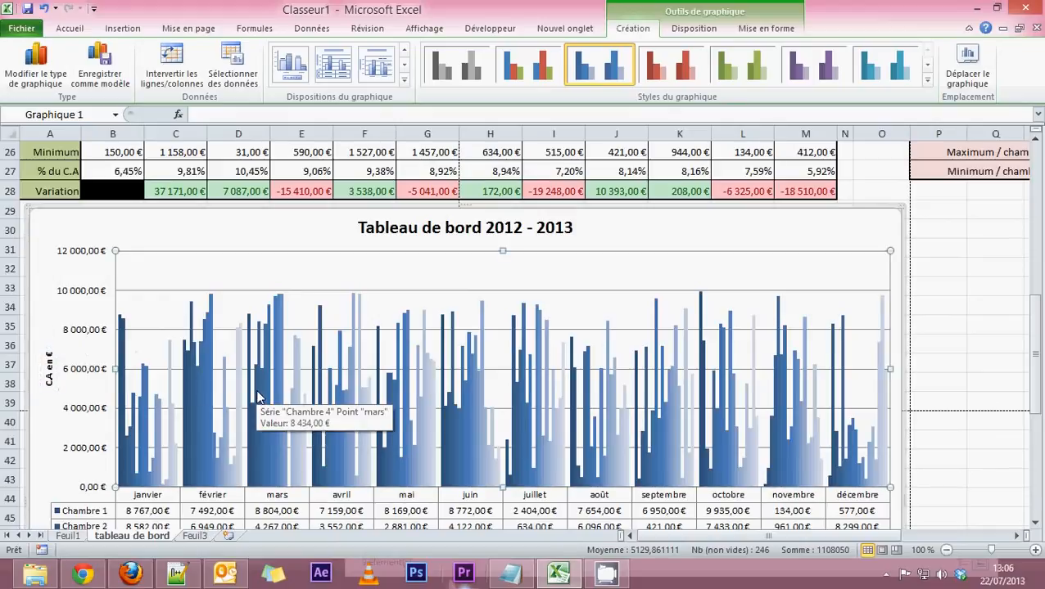
Select the June column of Chambre 13 and preview an orange outline style and a dark blue fill on it
left_click(210, 300)
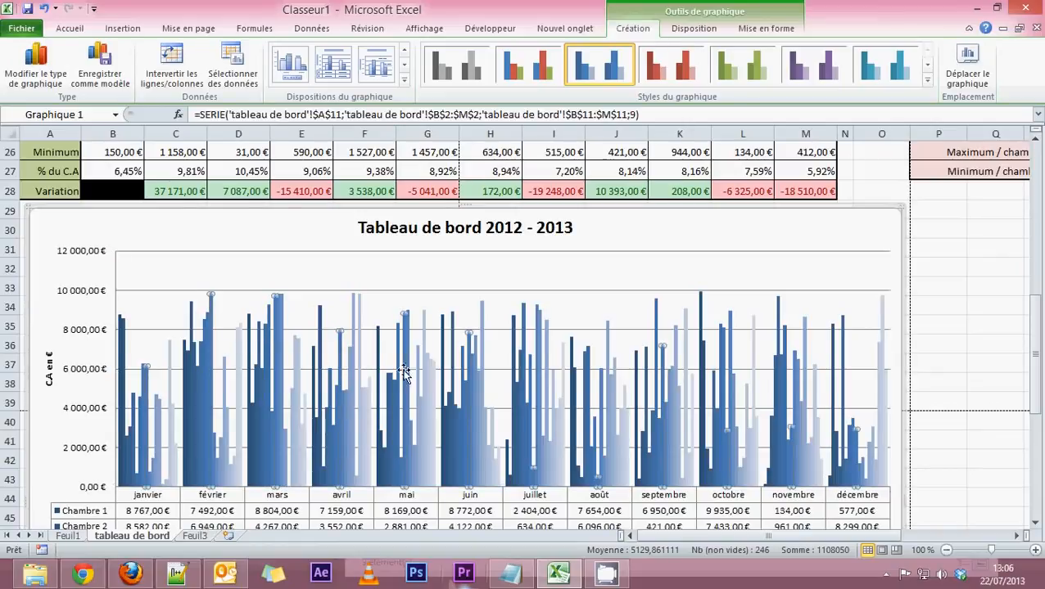
left_click(482, 316)
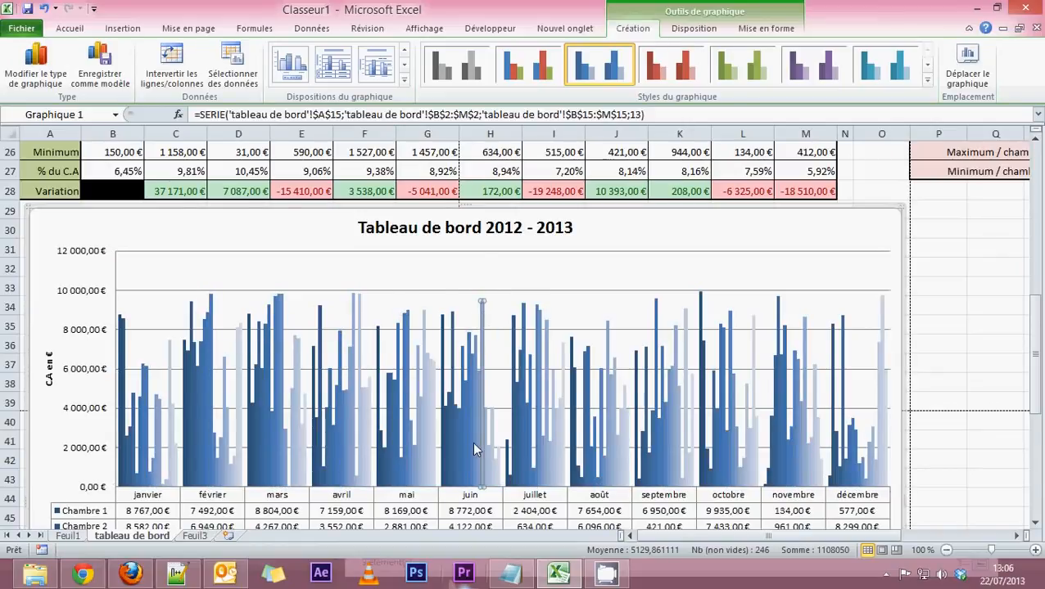
scroll(471, 441, "down", 6)
scroll(473, 442, "up", 5)
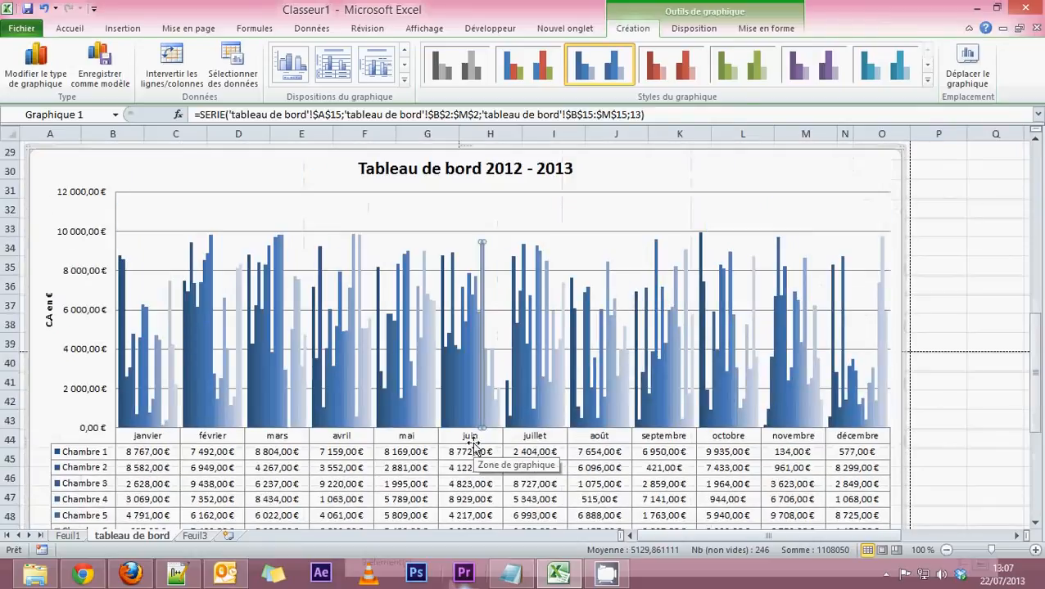
mouse_move(483, 426)
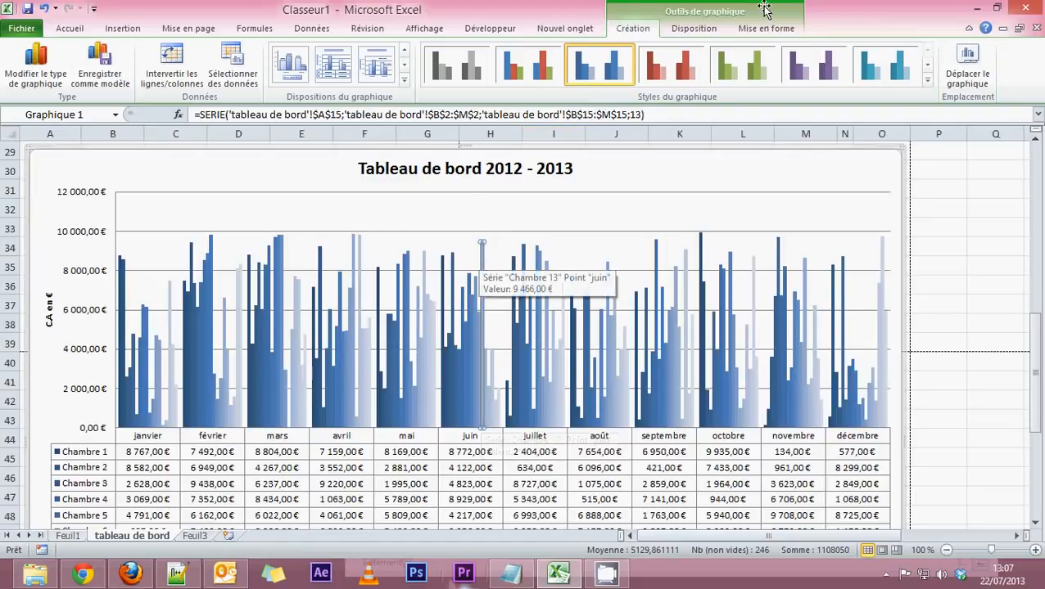
left_click(784, 32)
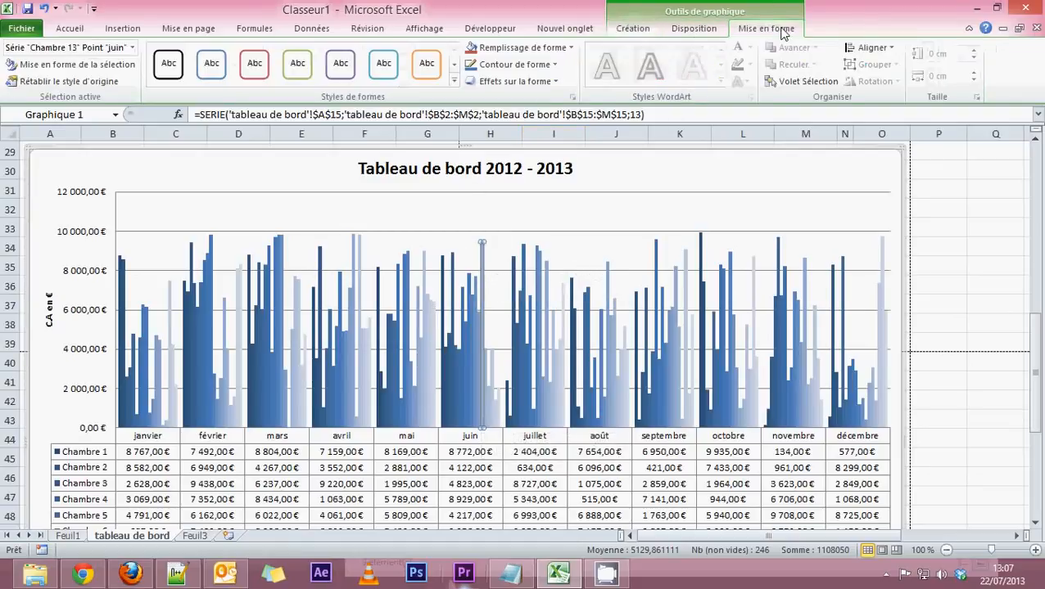
left_click(341, 66)
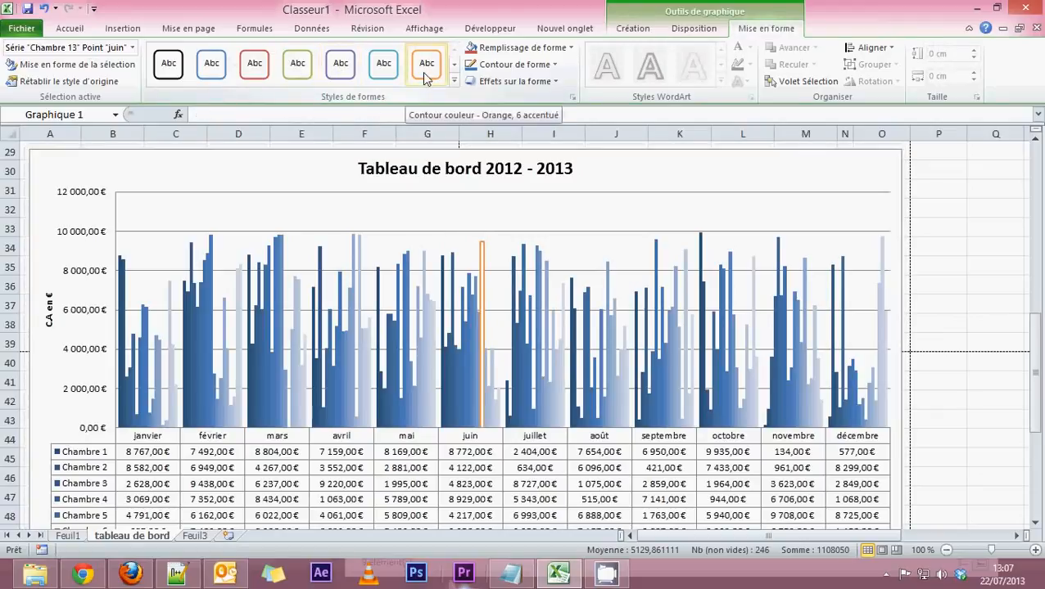
left_click(499, 48)
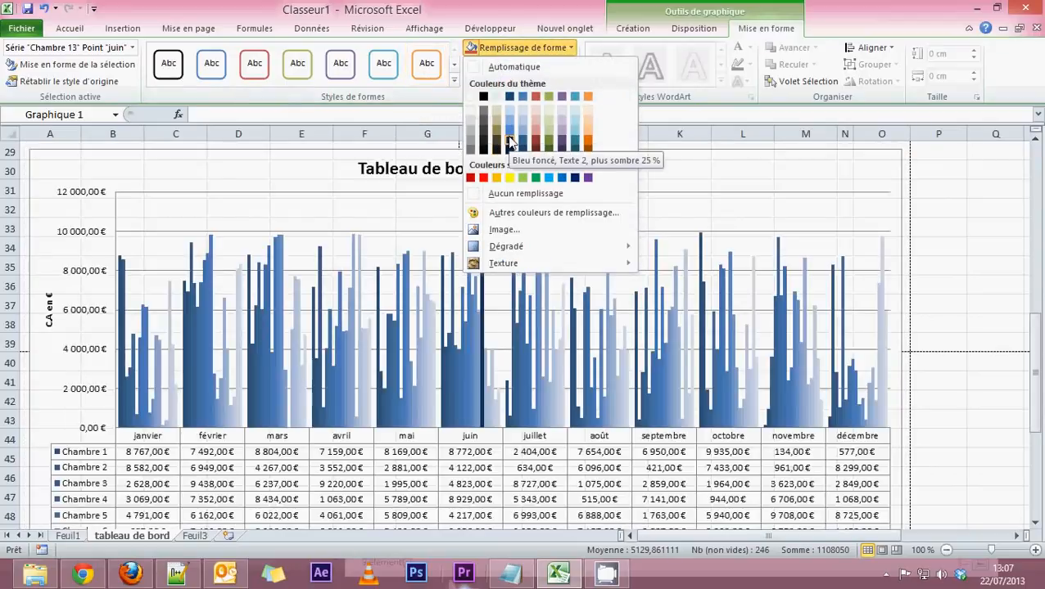
left_click(362, 336)
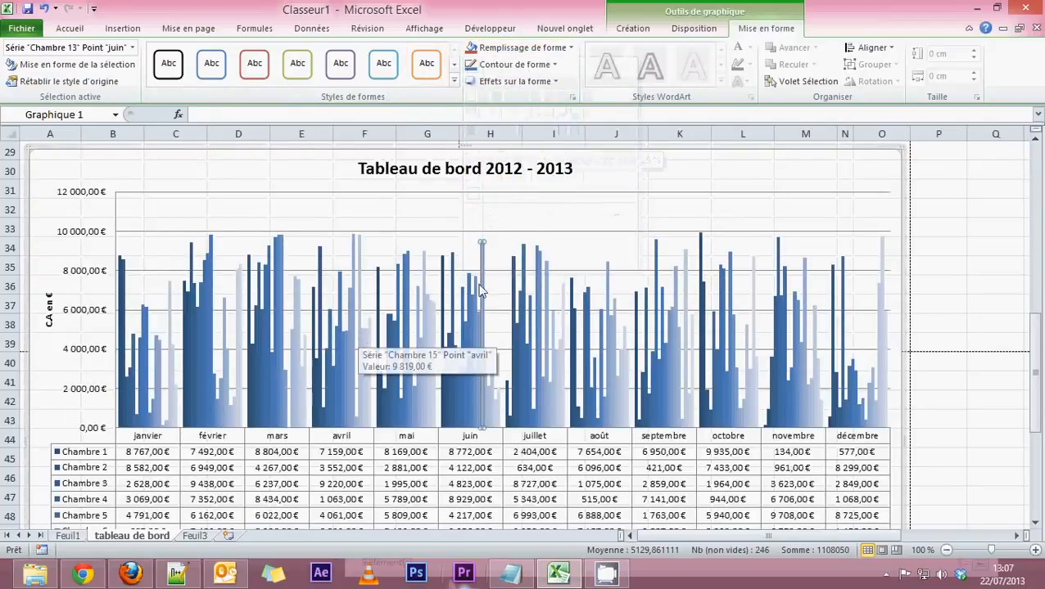
left_click(355, 321)
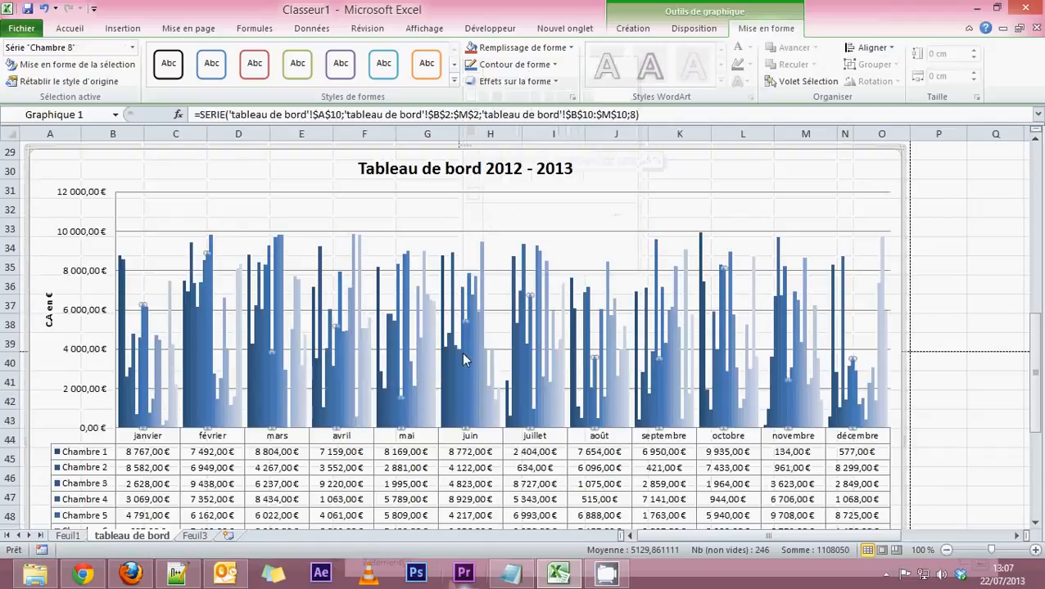
left_click(513, 315)
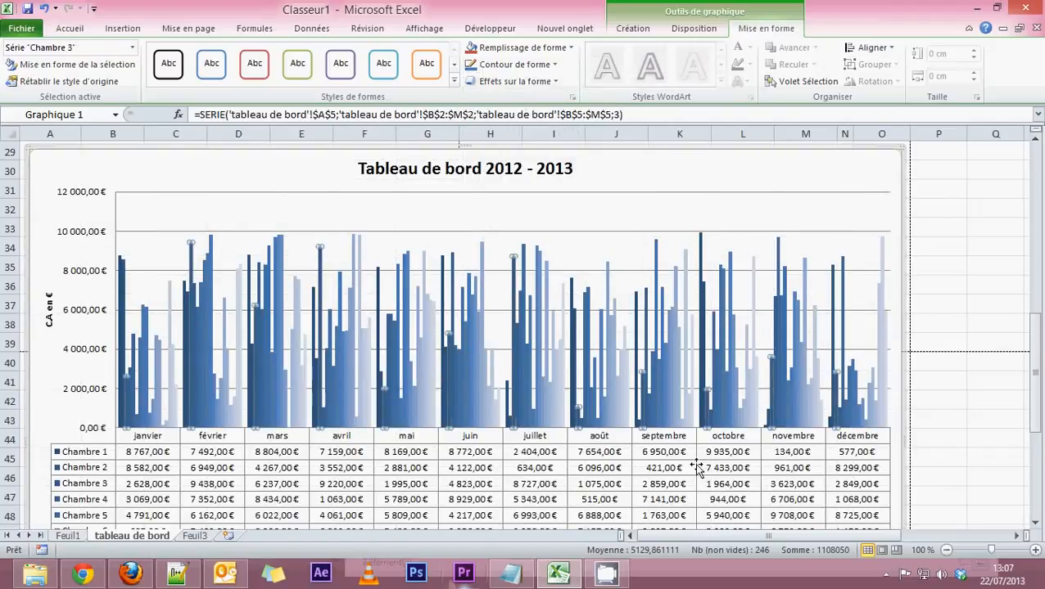
left_click(926, 386)
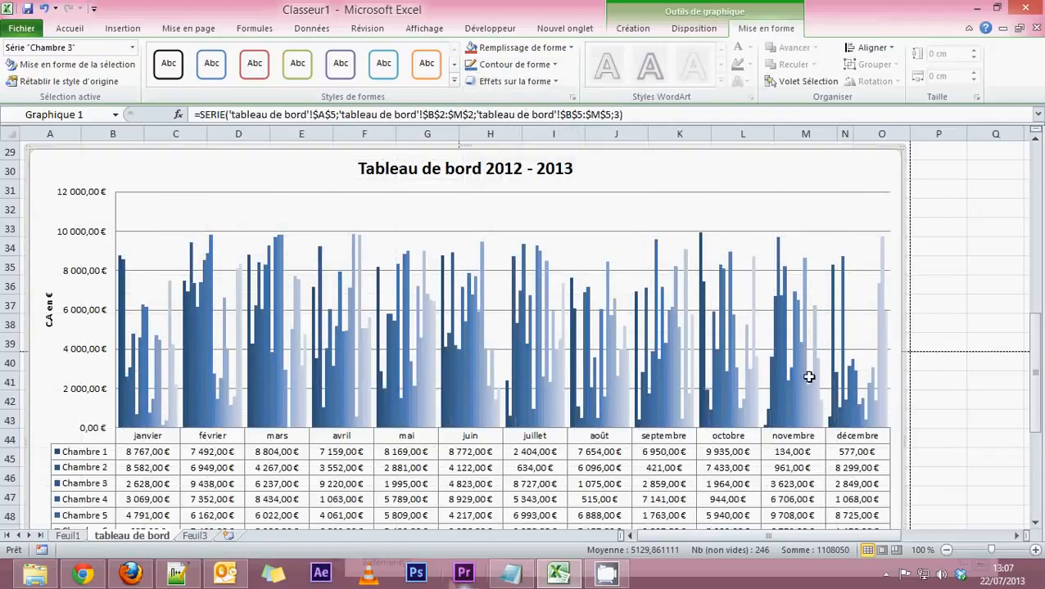
left_click(792, 378)
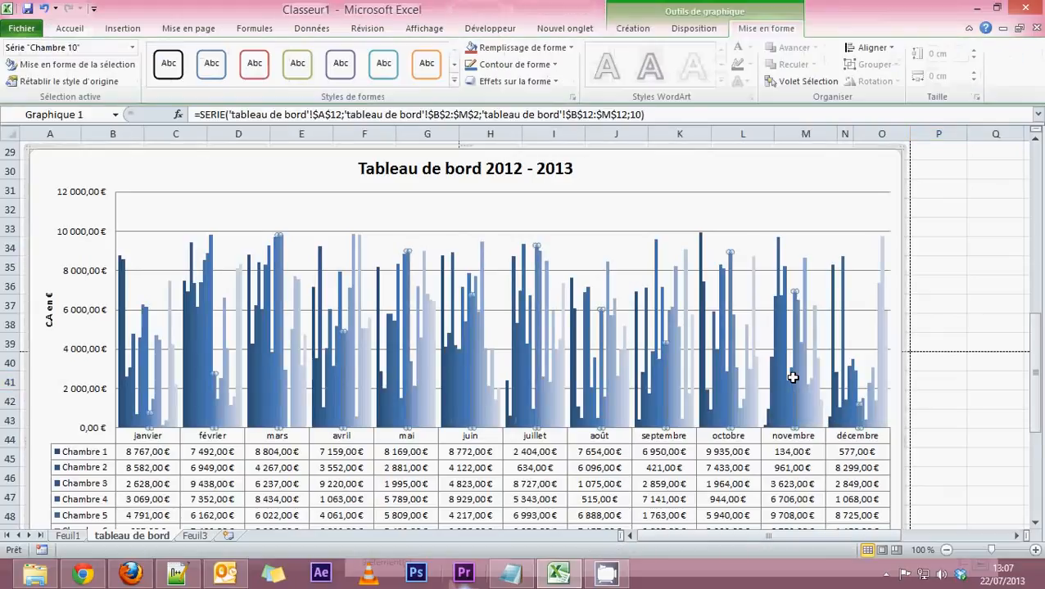
left_click(938, 399)
left_click(873, 420)
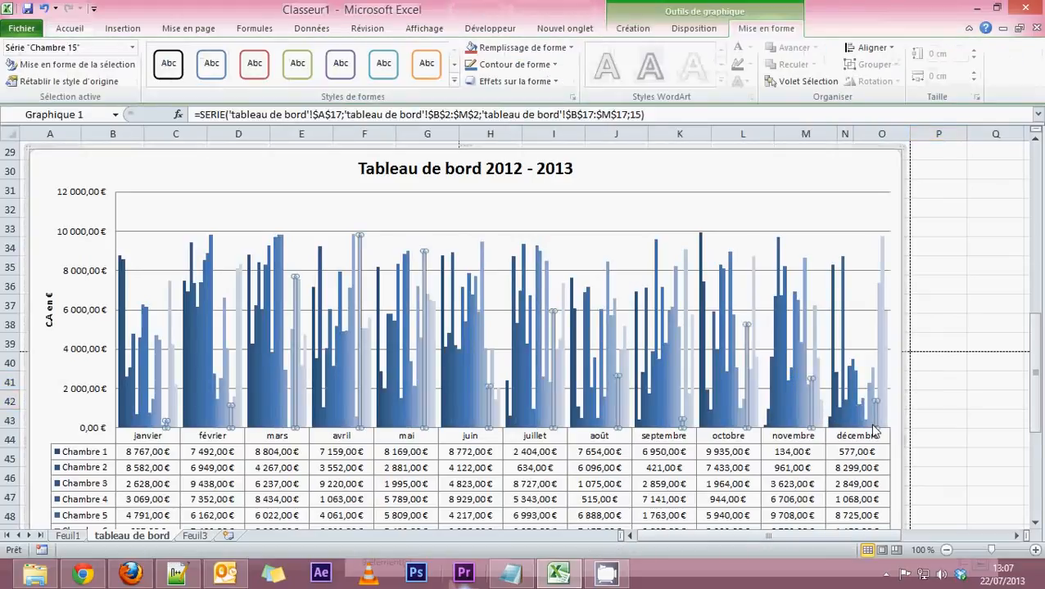
left_click(809, 428)
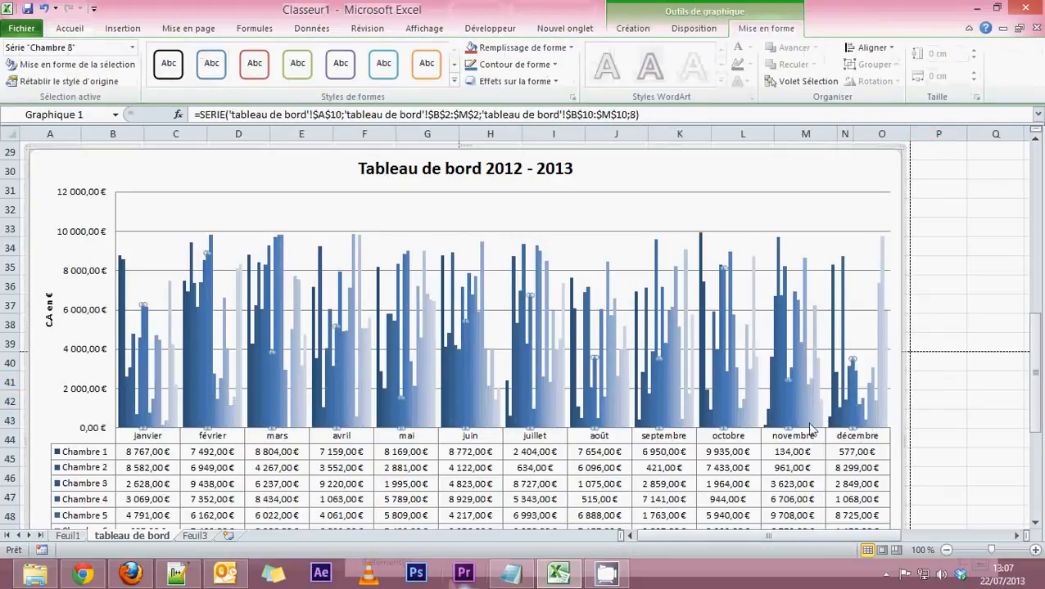
Preview coloured outline shape styles on the Chambre 2 series of the column chart and deselect the chart
left_click(124, 386)
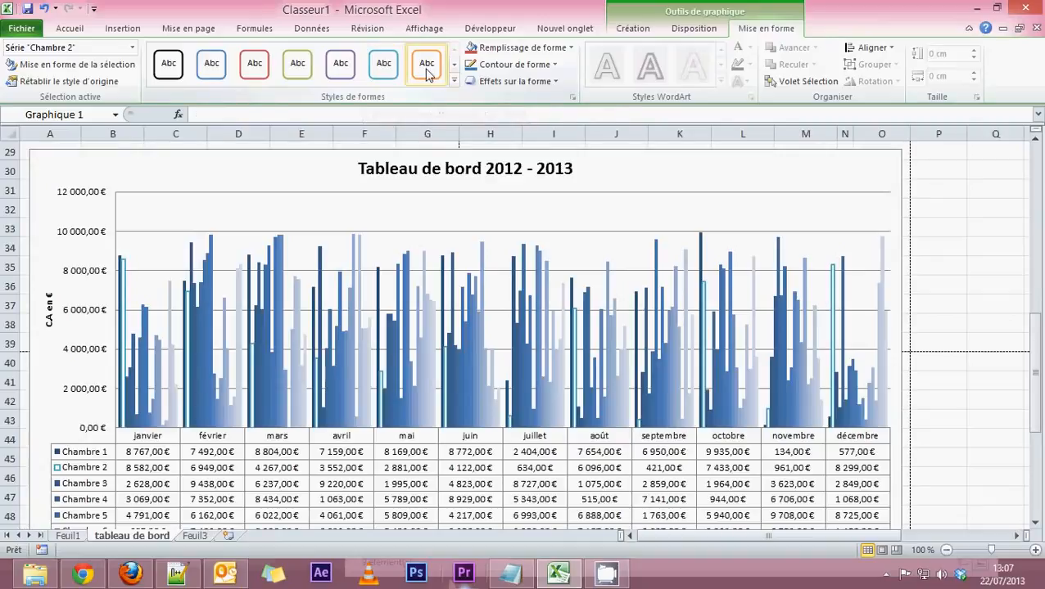
left_click(972, 329)
Examine the column chart and the whole dashboard at 60 % zoom, and return to the monthly table at 110 %
scroll(875, 352, "down", 4)
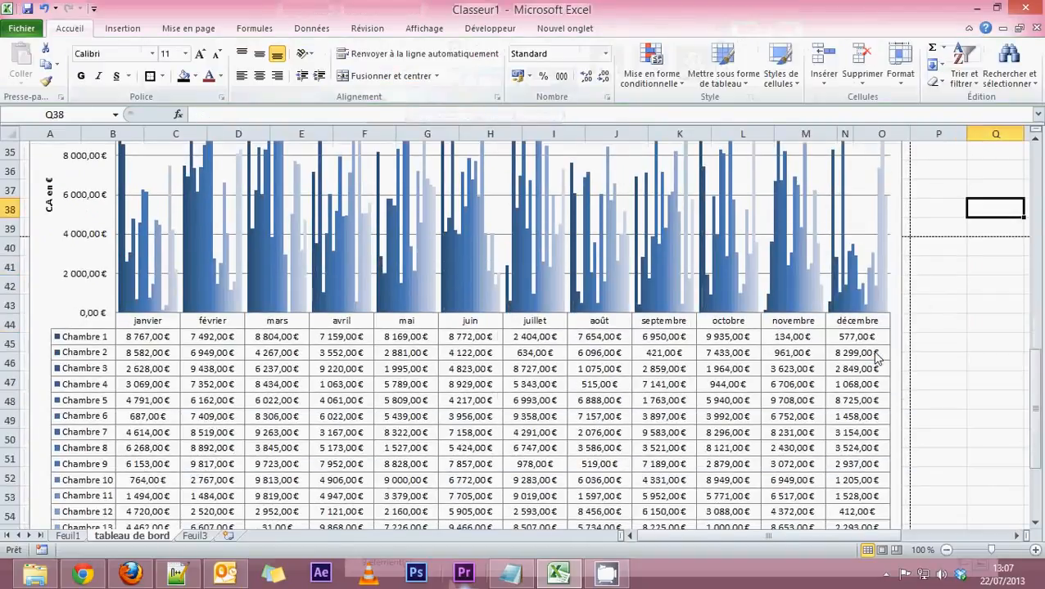
scroll(874, 352, "up", 7)
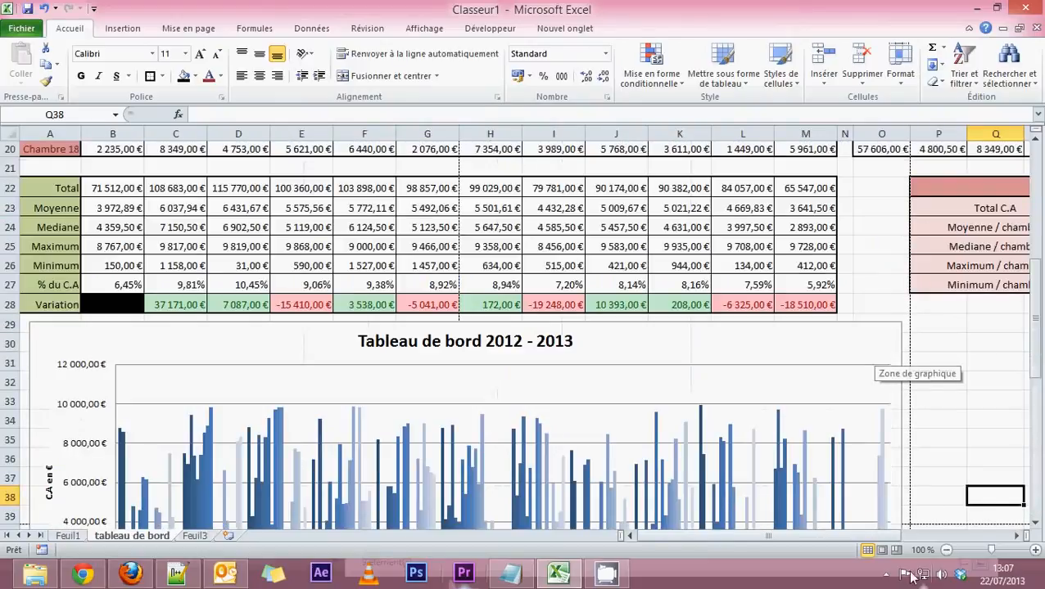
left_click(946, 550)
left_click(946, 551)
left_click(946, 551)
left_click(946, 551)
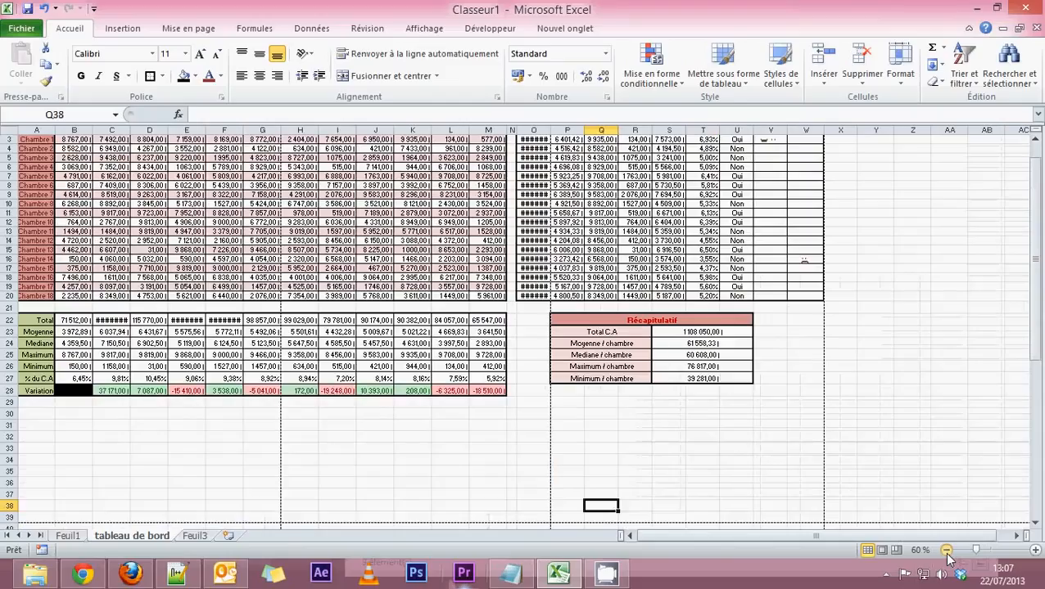
scroll(748, 420, "down", 4)
scroll(748, 421, "down", 5)
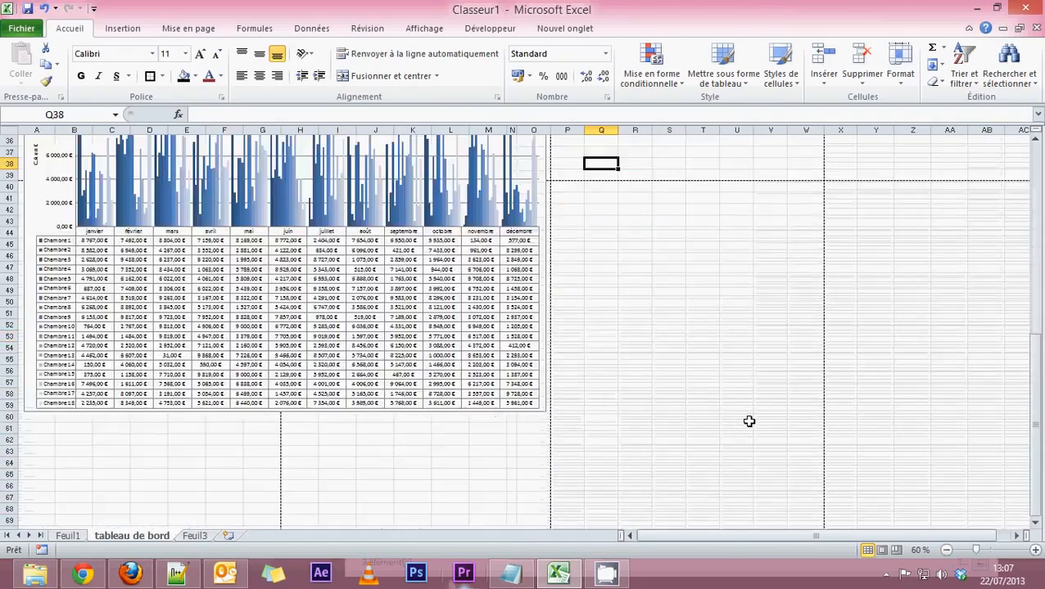
scroll(748, 421, "up", 12)
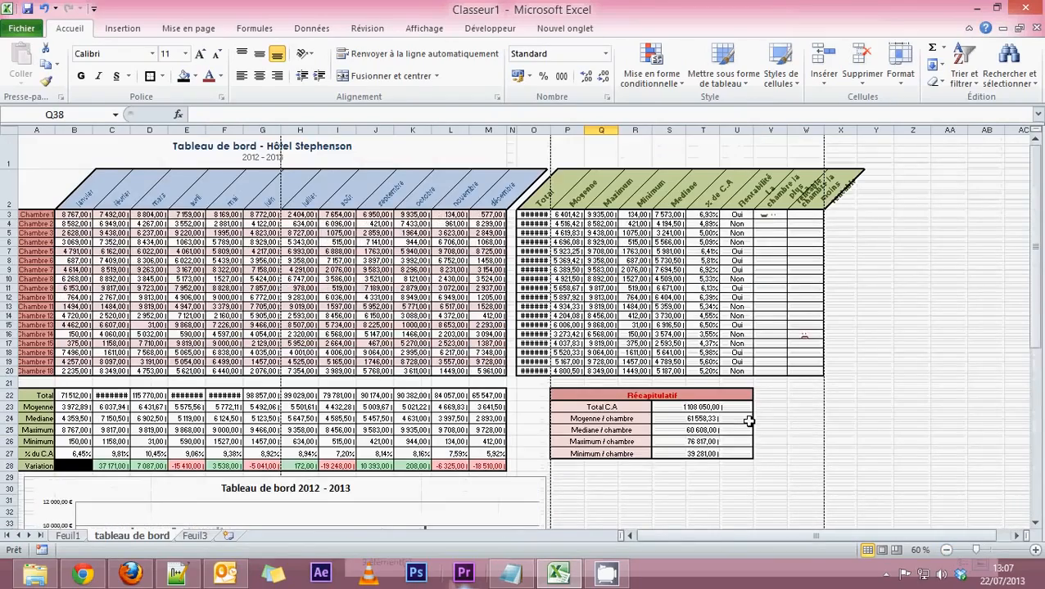
left_click(1035, 550)
left_click(1035, 550)
left_click(1035, 550)
left_click(1035, 550)
left_click(1035, 550)
scroll(499, 411, "up", 2)
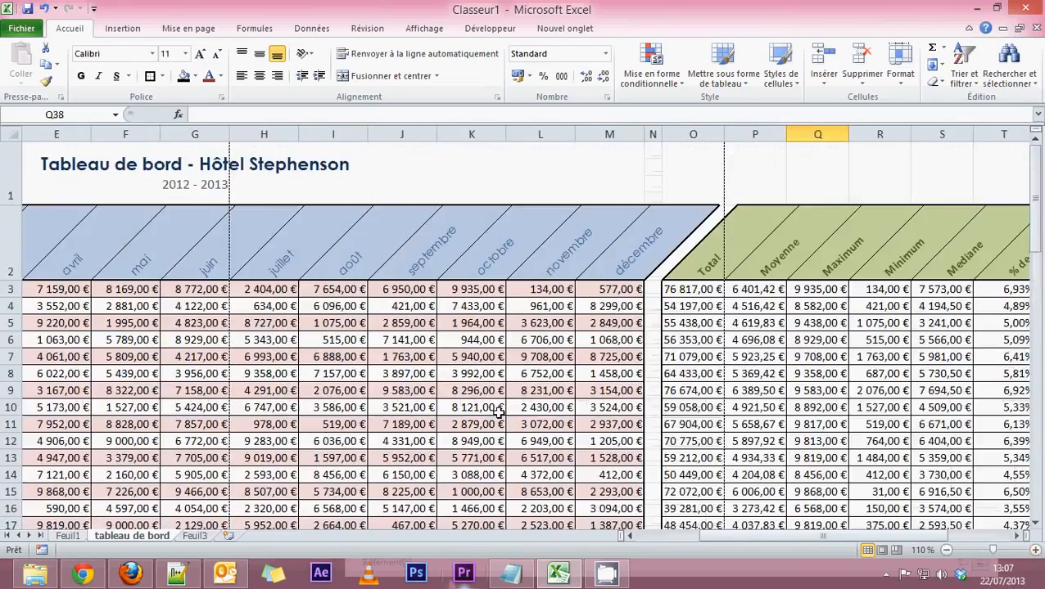
left_click_drag(730, 537, 660, 542)
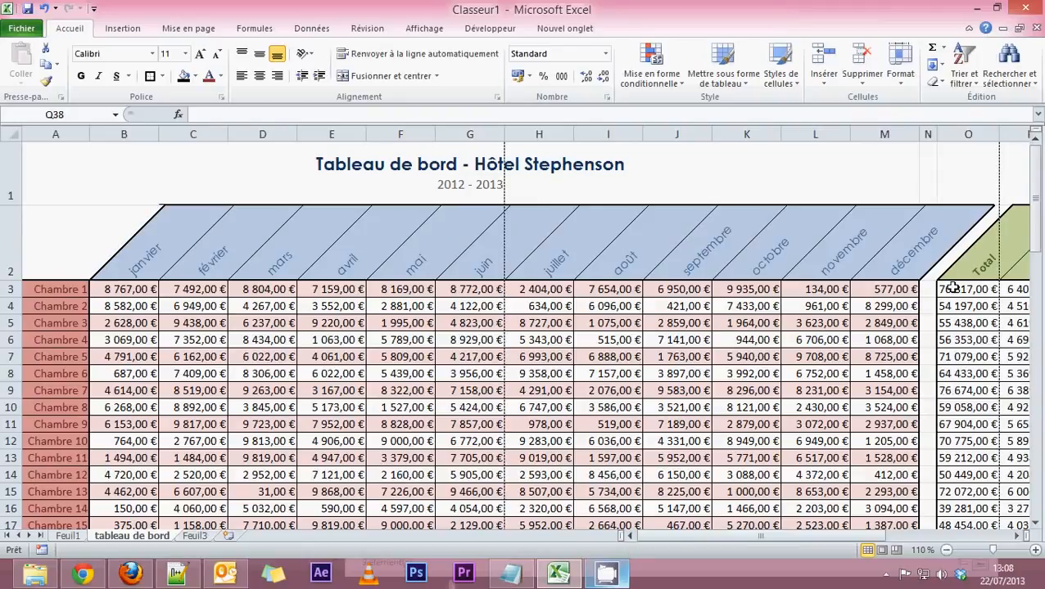
left_click_drag(948, 288, 952, 426)
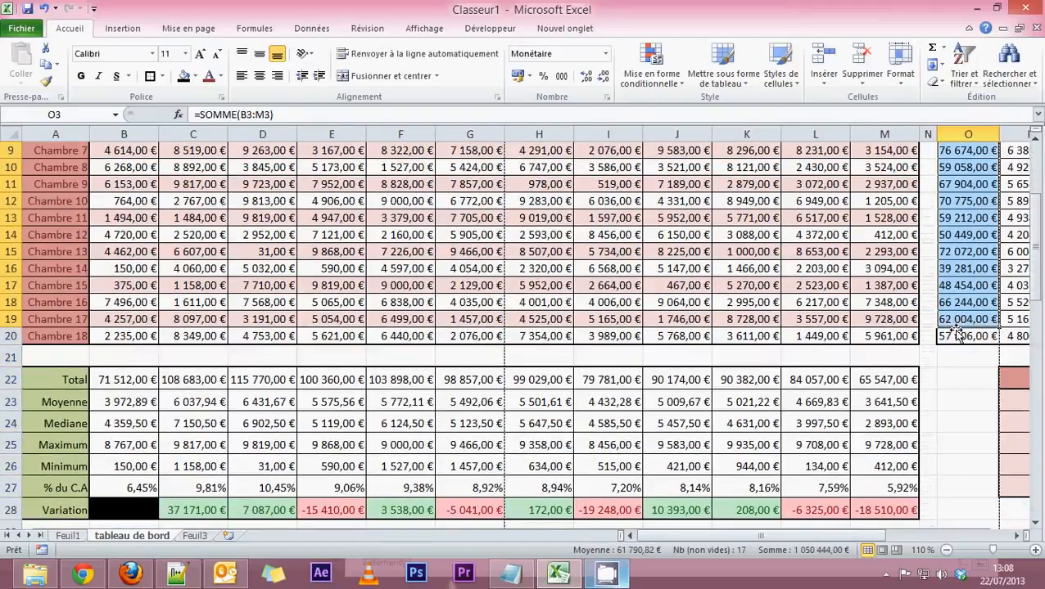
scroll(958, 336, "up", 3)
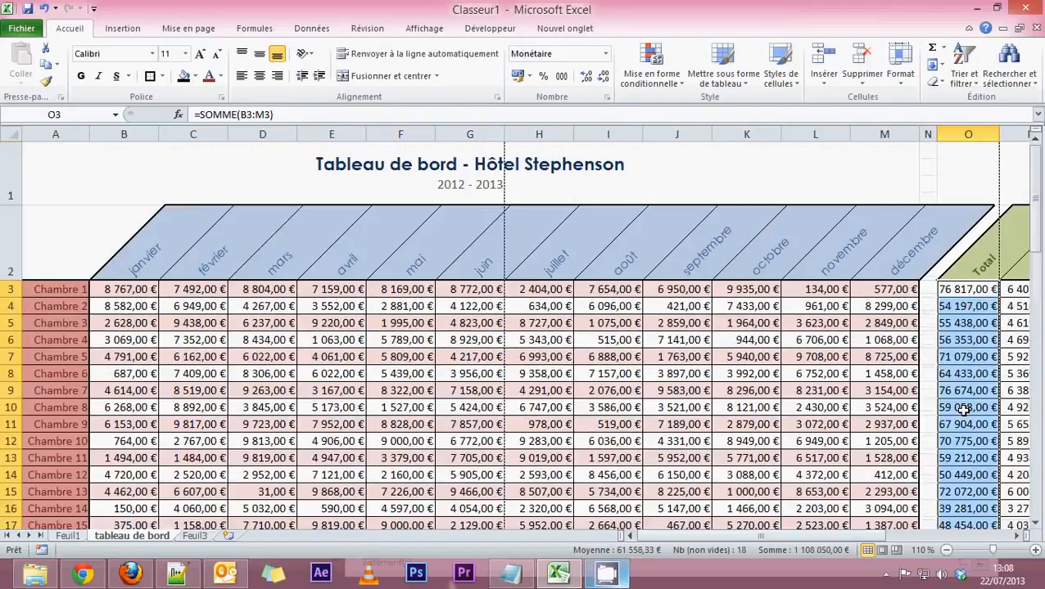
left_click(973, 267)
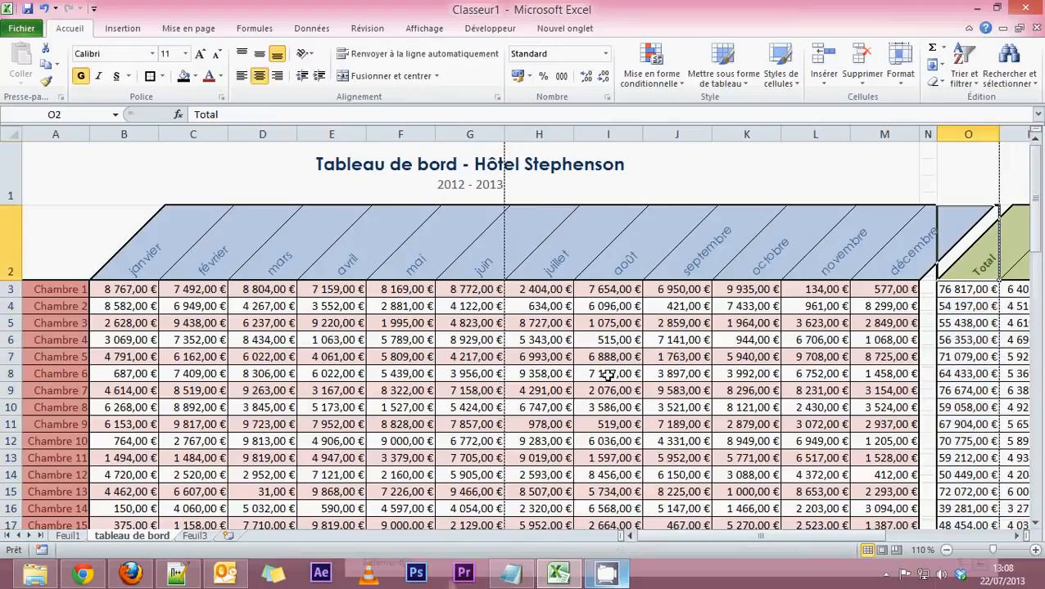
left_click_drag(49, 290, 59, 357)
left_click_drag(41, 238, 210, 344)
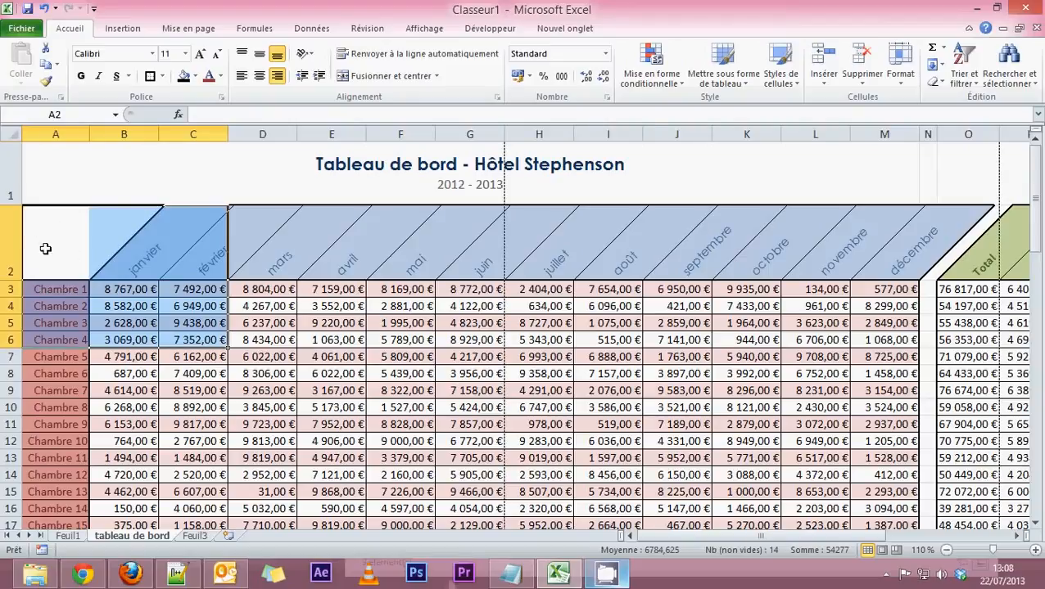
left_click(968, 255)
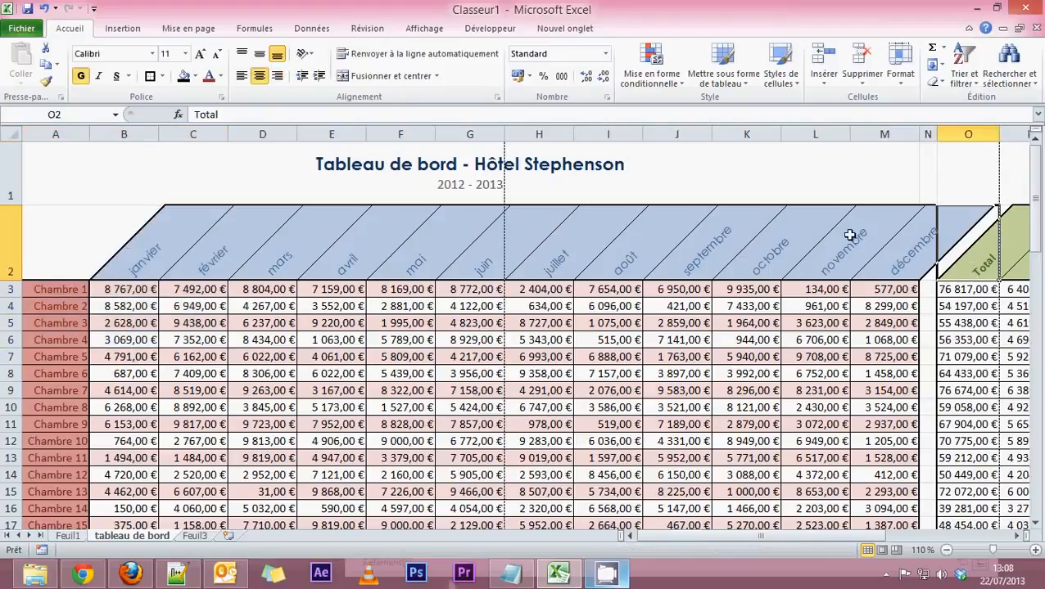
left_click(54, 267)
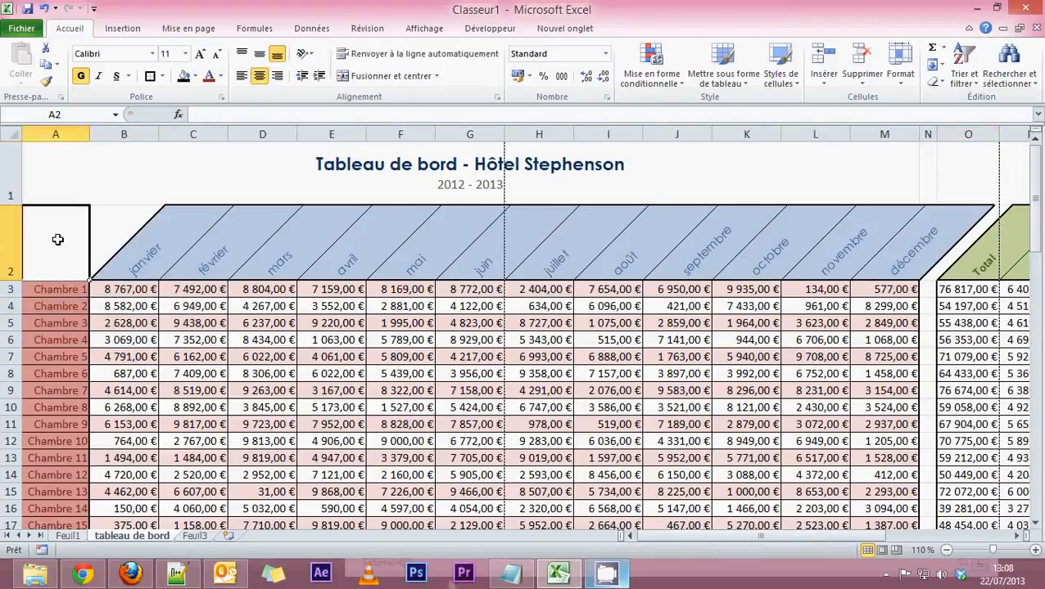
left_click(982, 274)
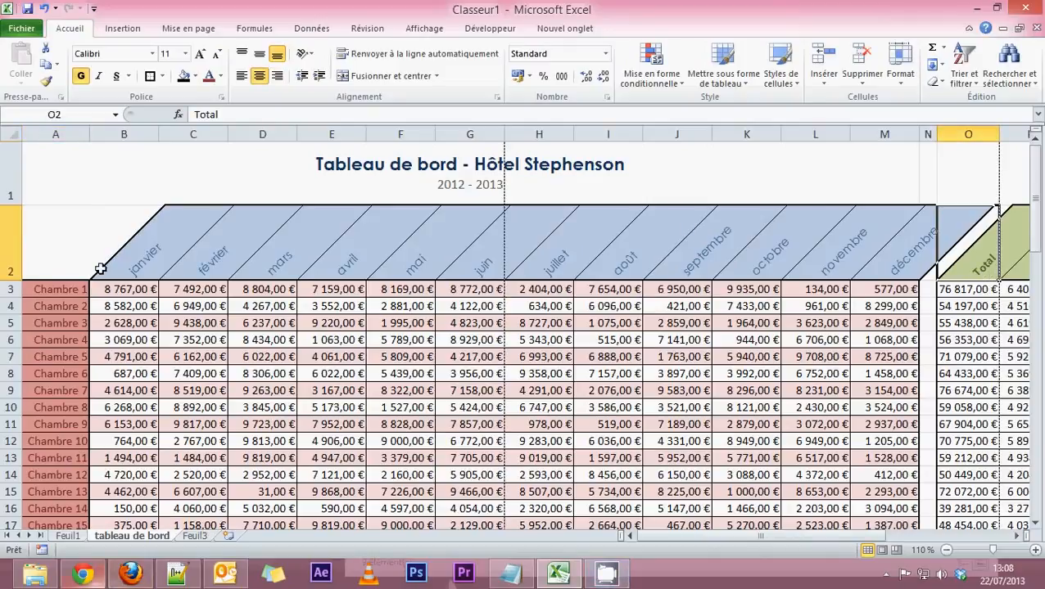
Select the room names with the empty header cell (A2:A20) together with the Total column including its header (O2:O20)
left_click(56, 229)
scroll(66, 285, "down", 1)
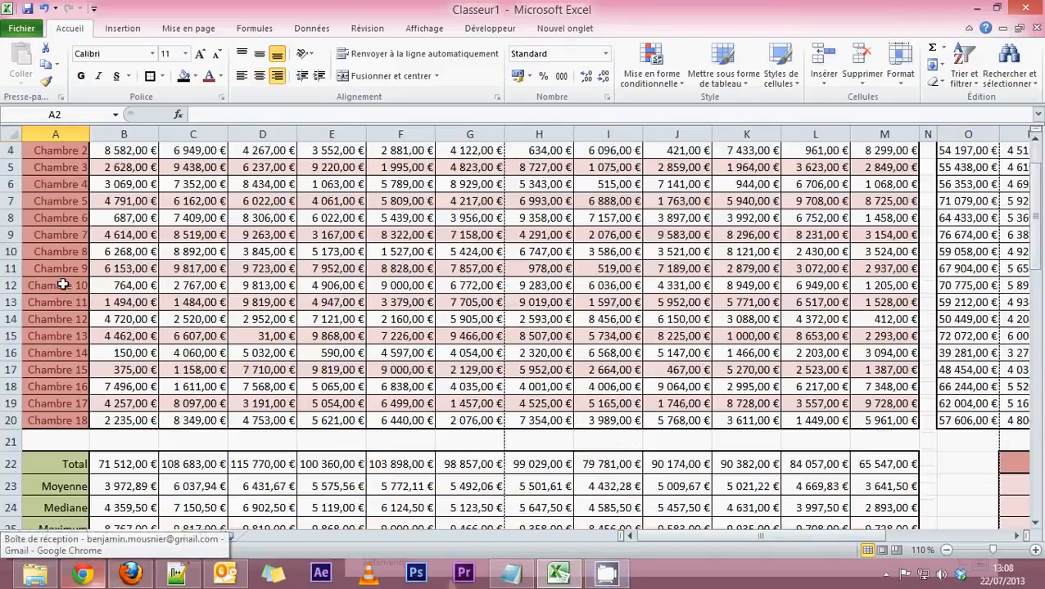
left_click(56, 421, "shift")
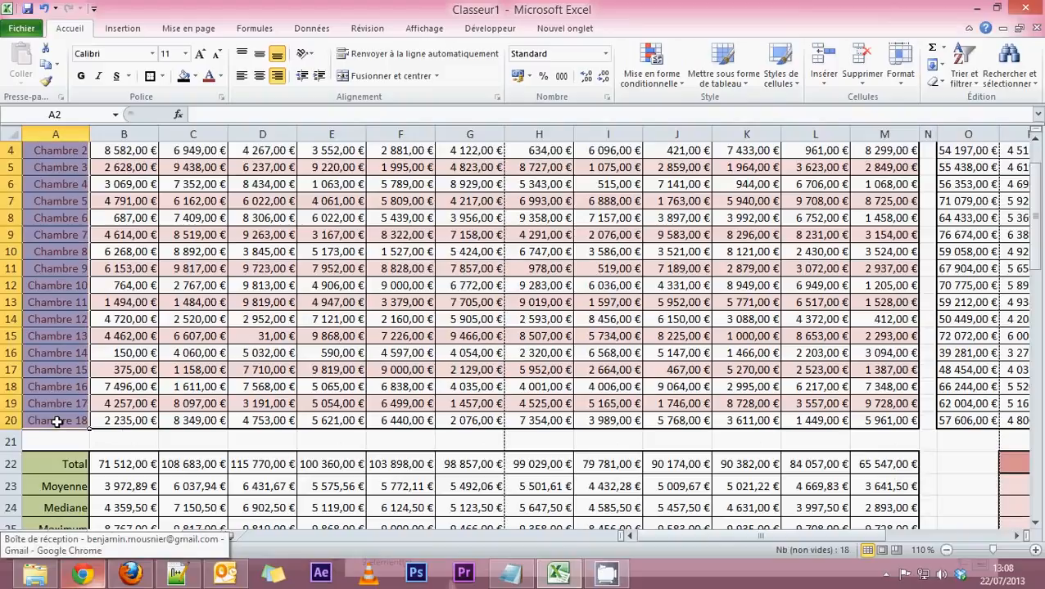
scroll(61, 237, "up", 1)
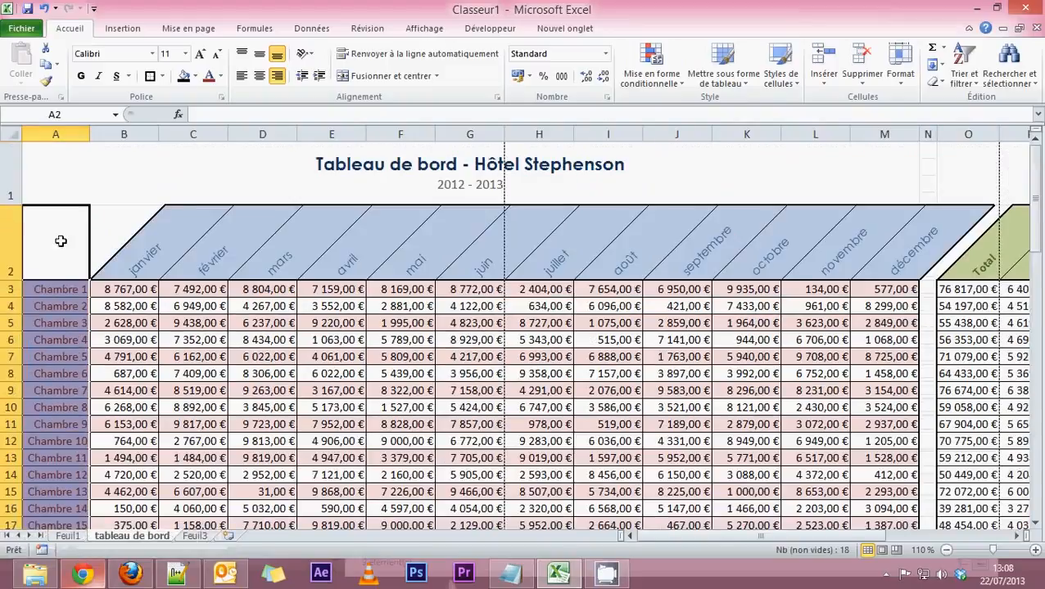
scroll(36, 237, "down", 4)
scroll(36, 252, "up", 4)
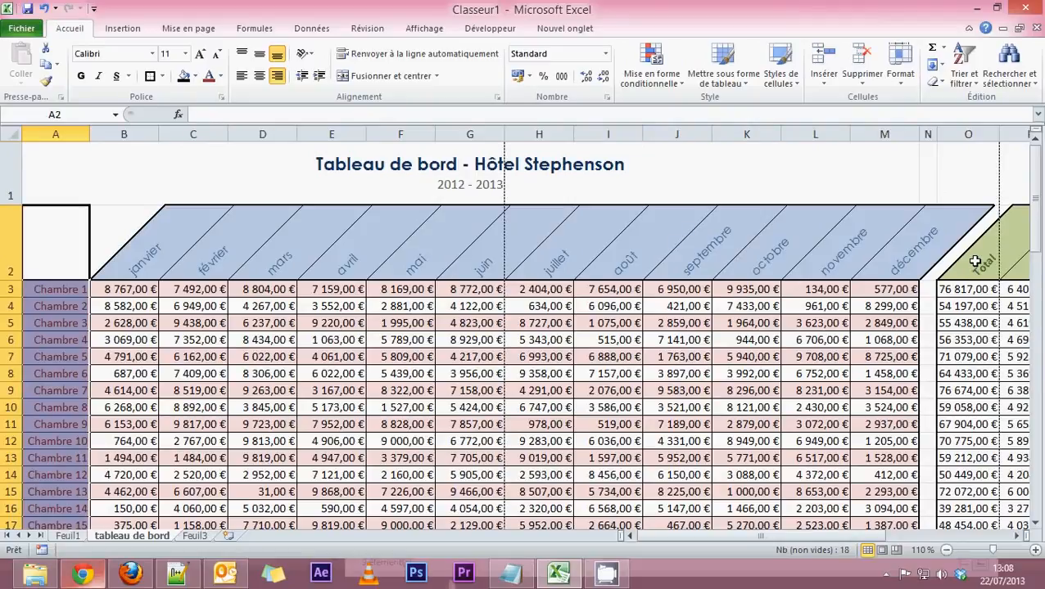
left_click_drag(975, 261, 977, 382)
left_click_drag(978, 509, 964, 404)
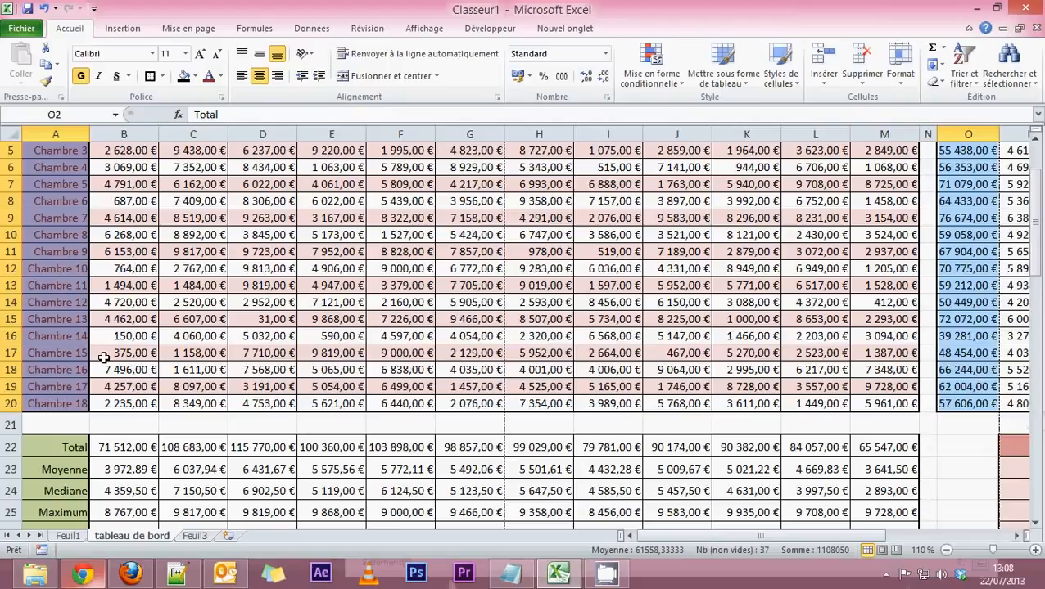
Insert a basic 2D pie chart of the totals per room and apply the layout with room names and percentages as slice labels
scroll(104, 357, "up", 2)
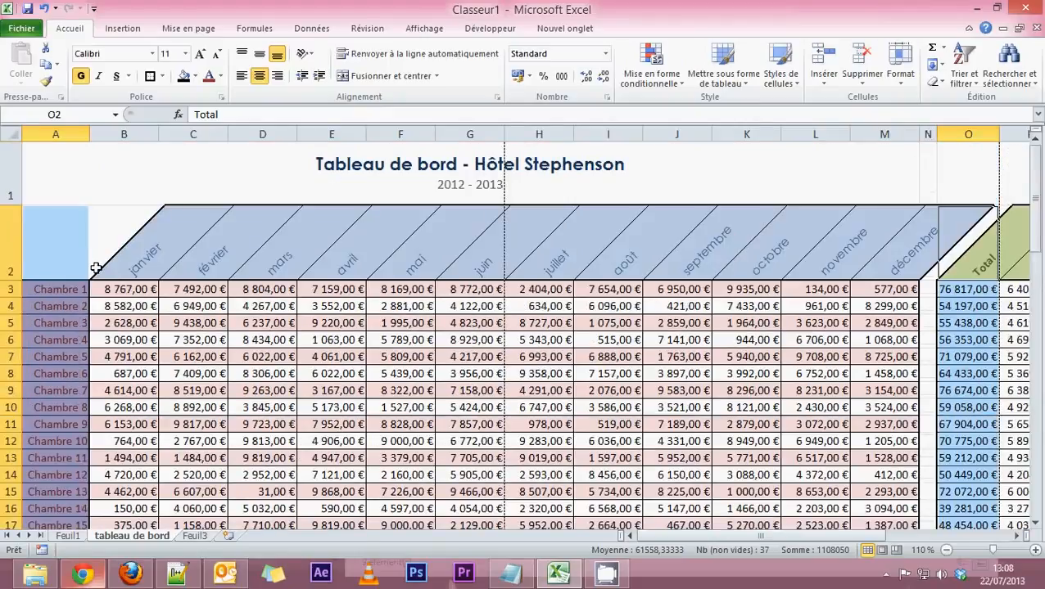
scroll(96, 269, "down", 2)
scroll(516, 383, "up", 2)
scroll(516, 382, "down", 3)
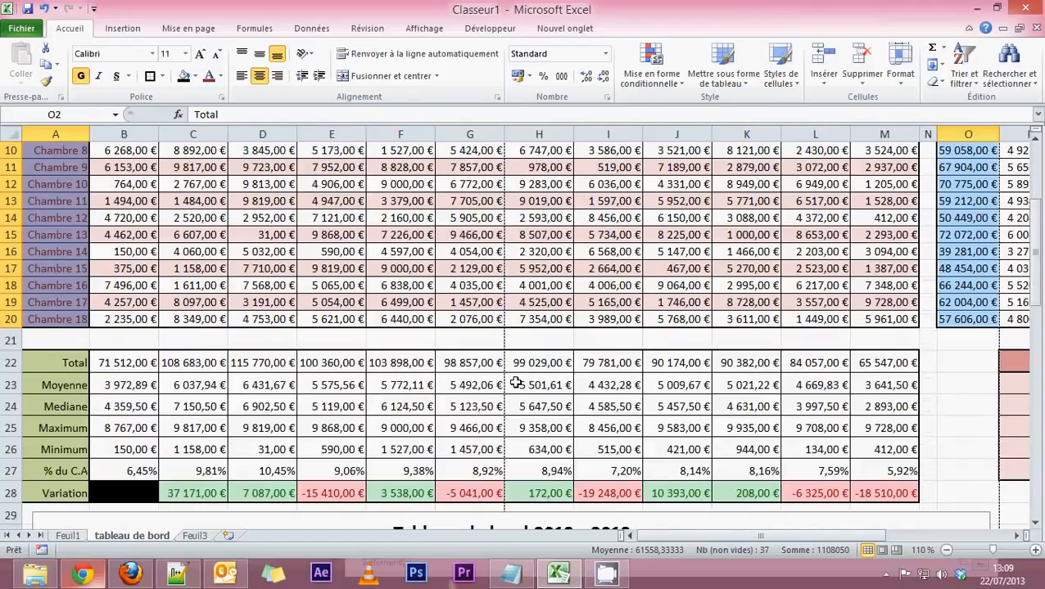
scroll(516, 383, "up", 3)
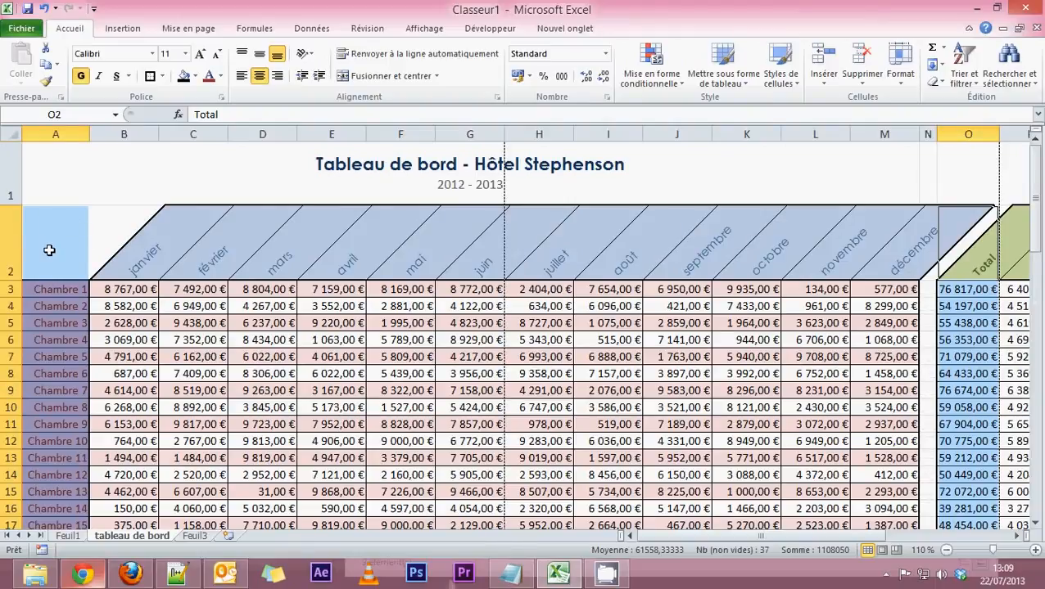
left_click(122, 28)
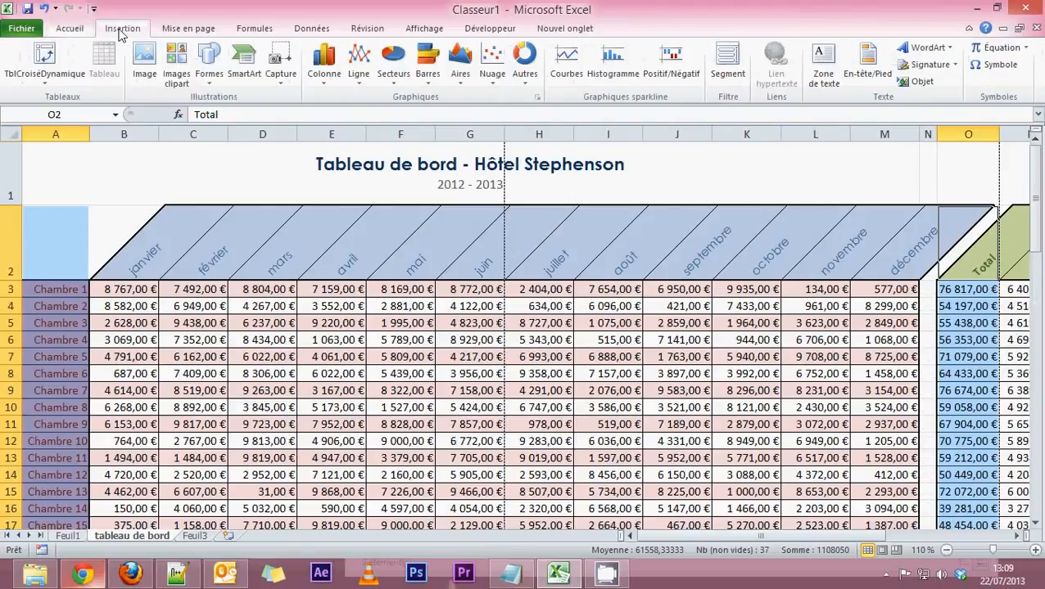
left_click(400, 85)
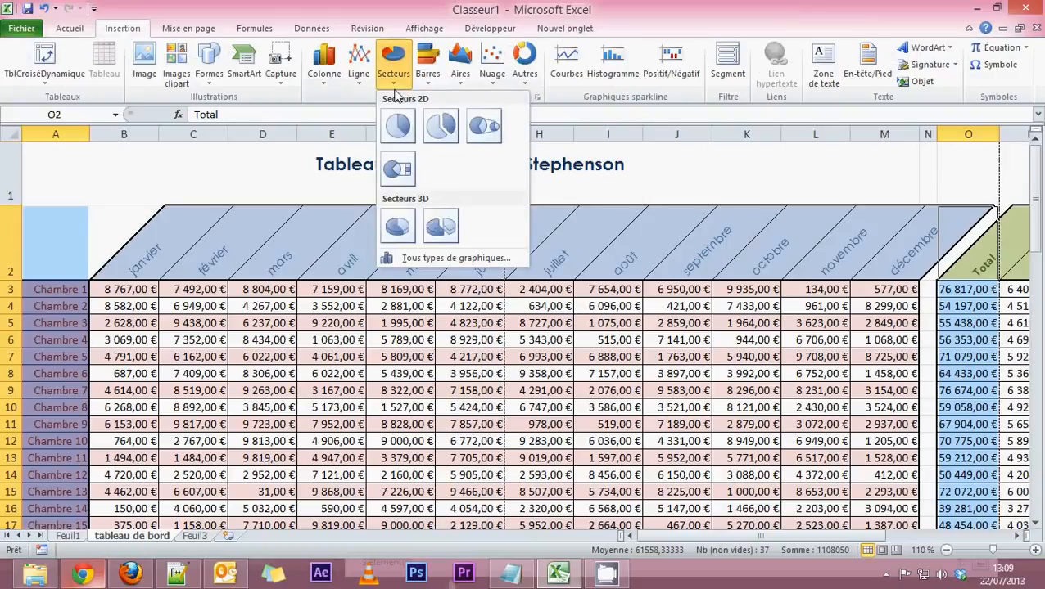
left_click(397, 127)
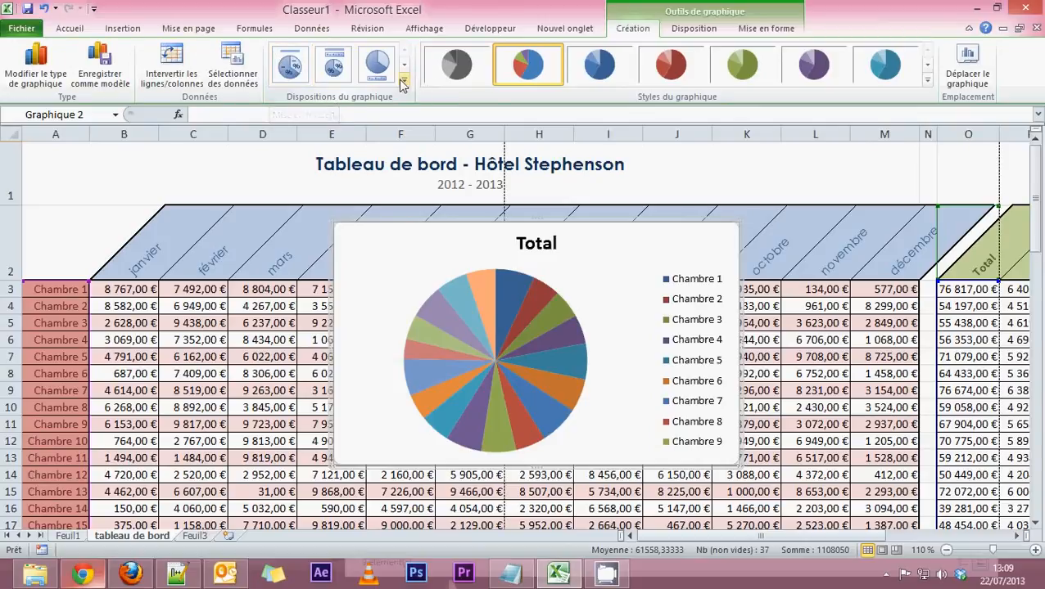
left_click(278, 71)
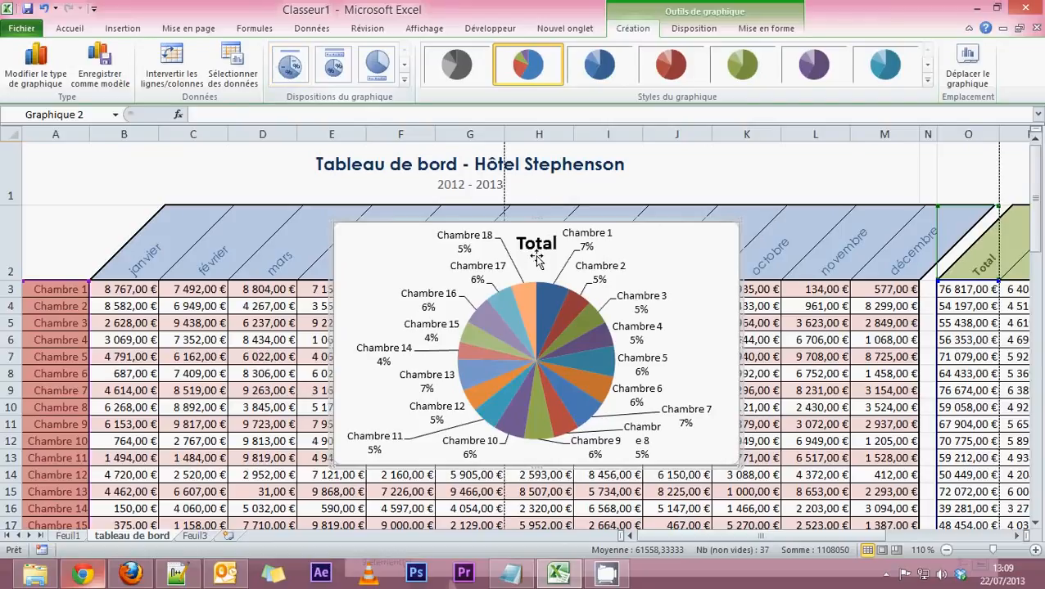
Move the pie chart's title to the chart's upper-right corner and replace it with "C.A / chambre"
left_click_drag(536, 243, 674, 243)
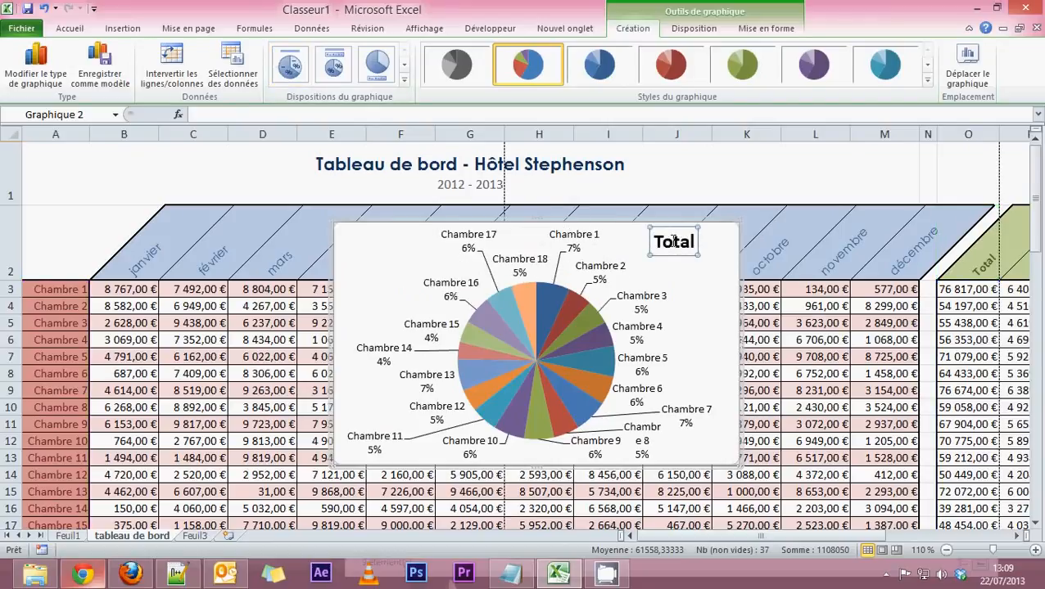
type("CA")
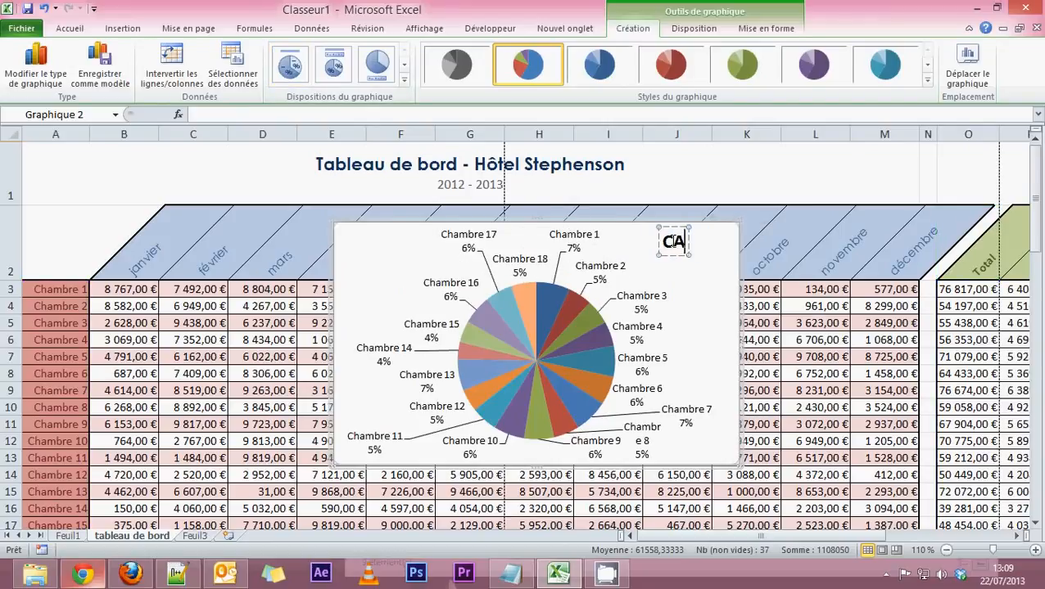
key("BackSpace")
type(".A / chambres")
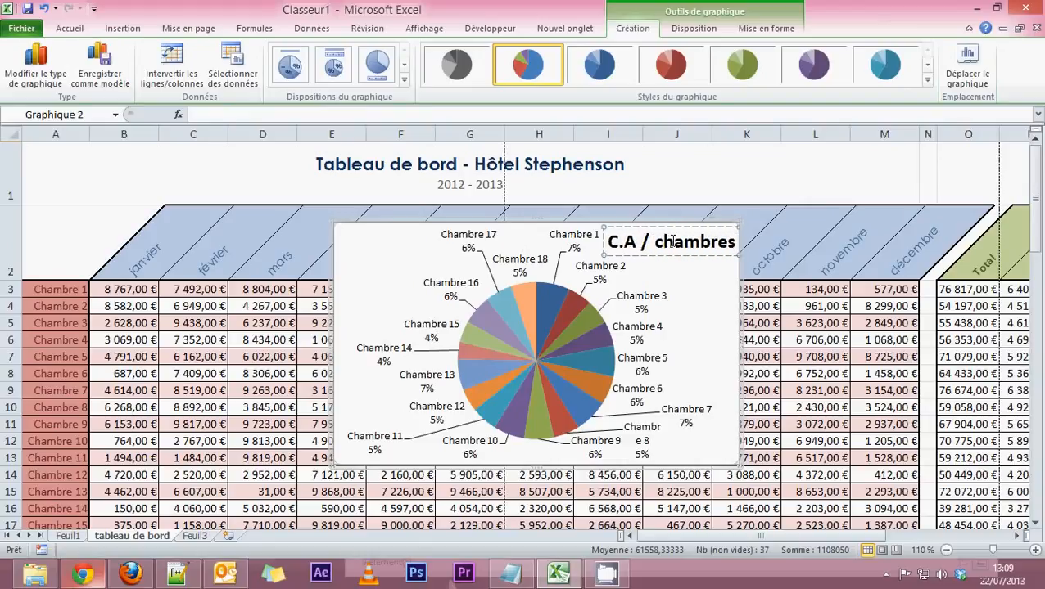
key("BackSpace")
left_click(706, 307)
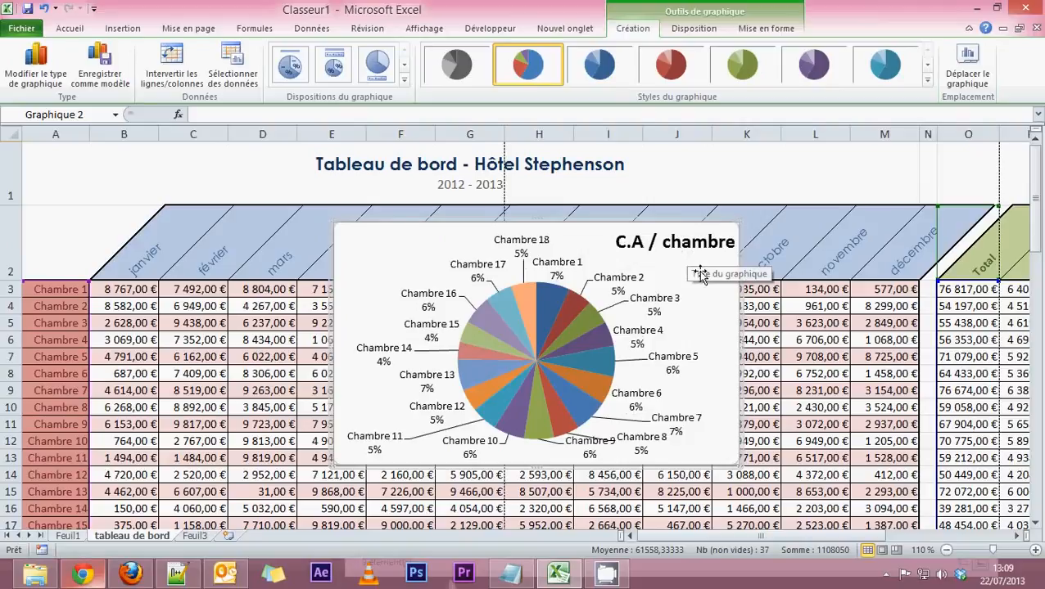
Apply the blue shades chart style to the pie chart, and try the red style before undoing it
left_click(600, 80)
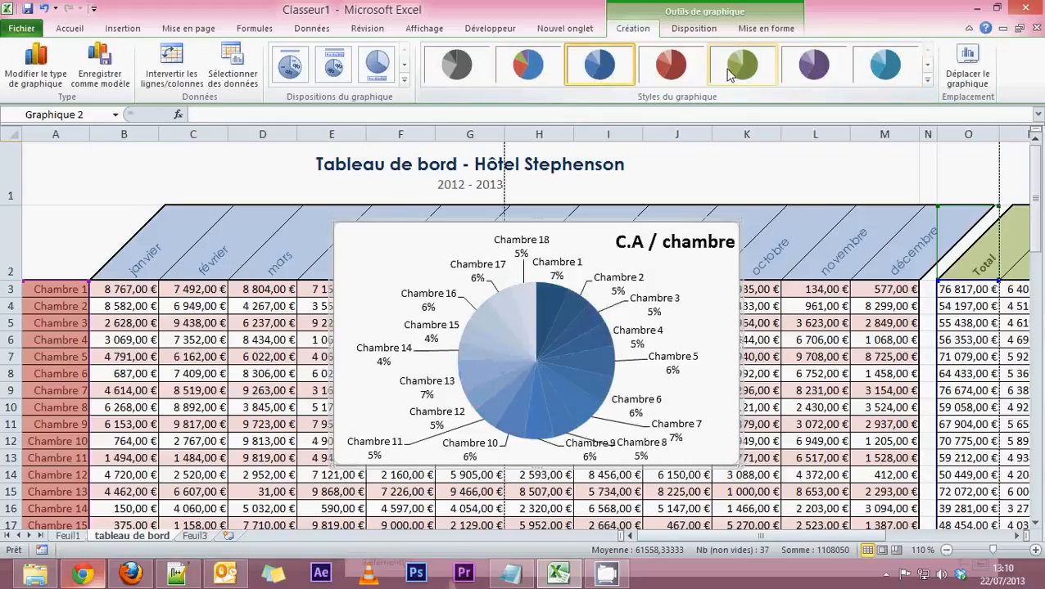
left_click(667, 72)
scroll(660, 431, "down", 2)
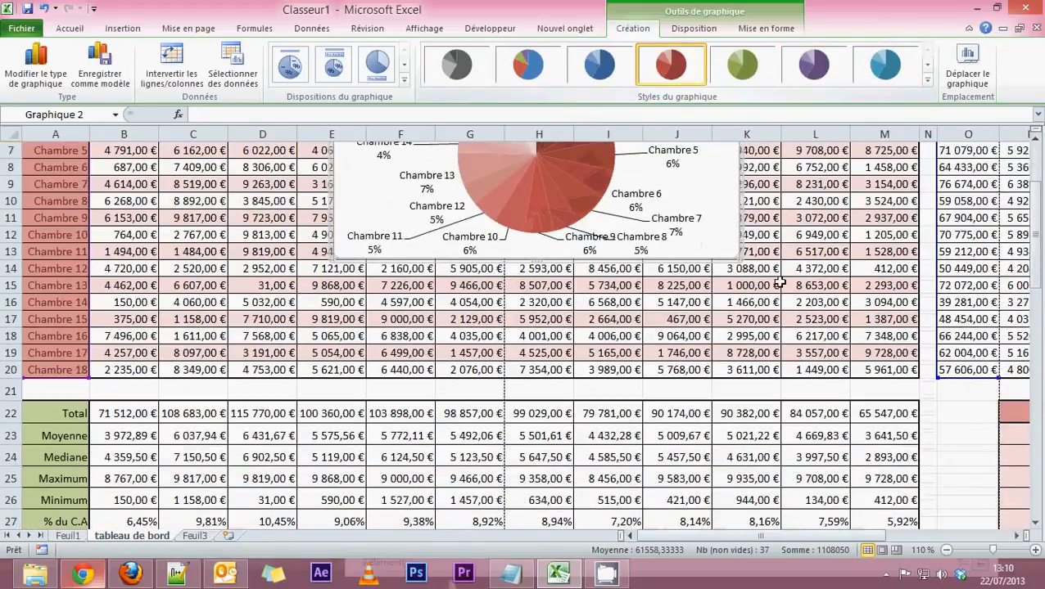
key("ctrl+z")
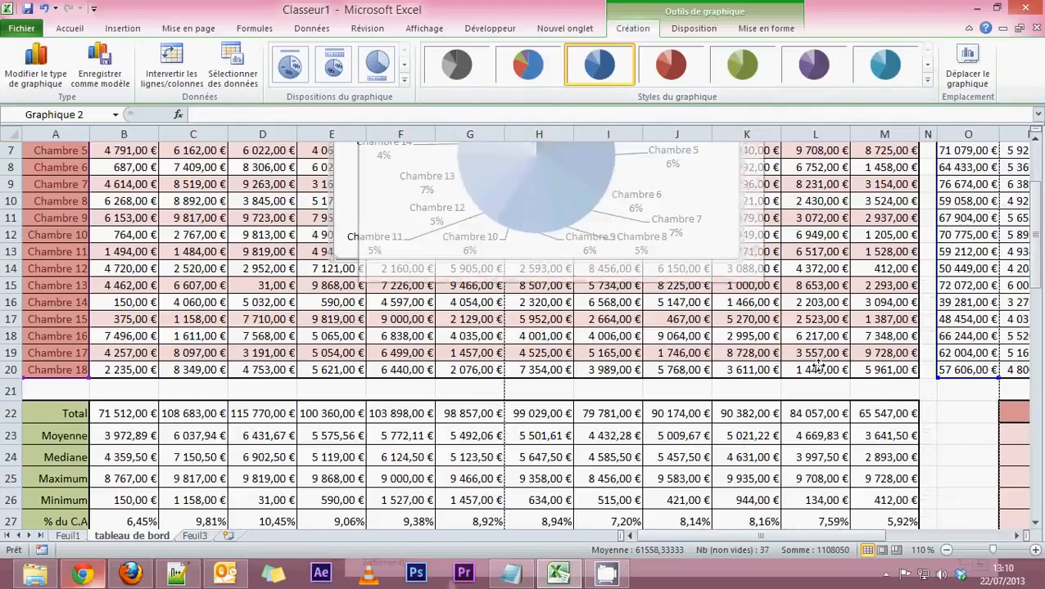
Move the pie chart beside the column chart, aligned with its top edge beneath the Récapitulatif table
left_click_drag(721, 262, 869, 467)
scroll(873, 496, "down", 6)
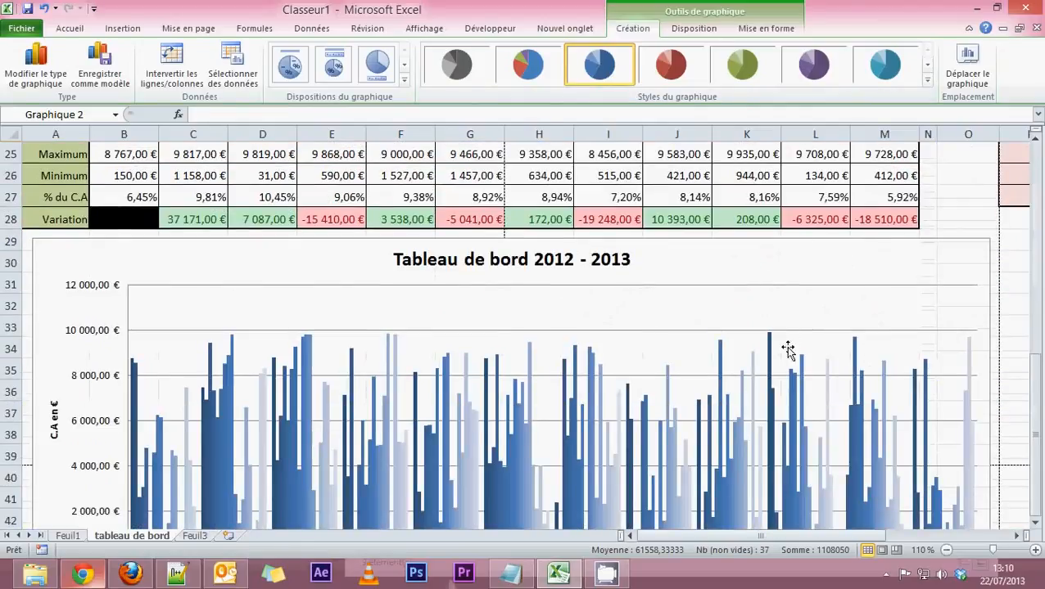
left_click(946, 551)
left_click(946, 551)
left_click(945, 550)
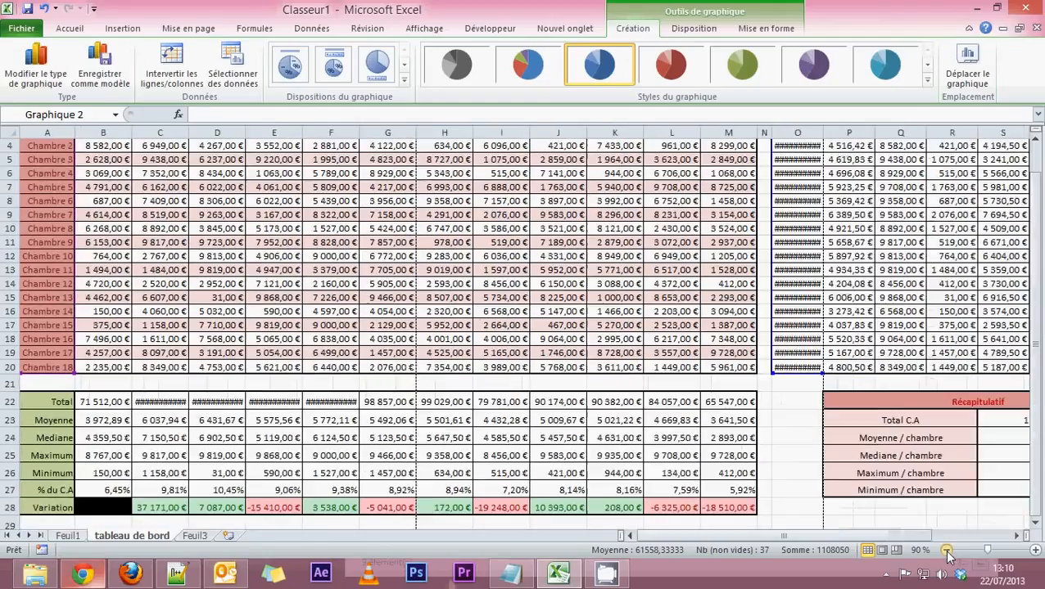
left_click(945, 550)
scroll(602, 396, "down", 6)
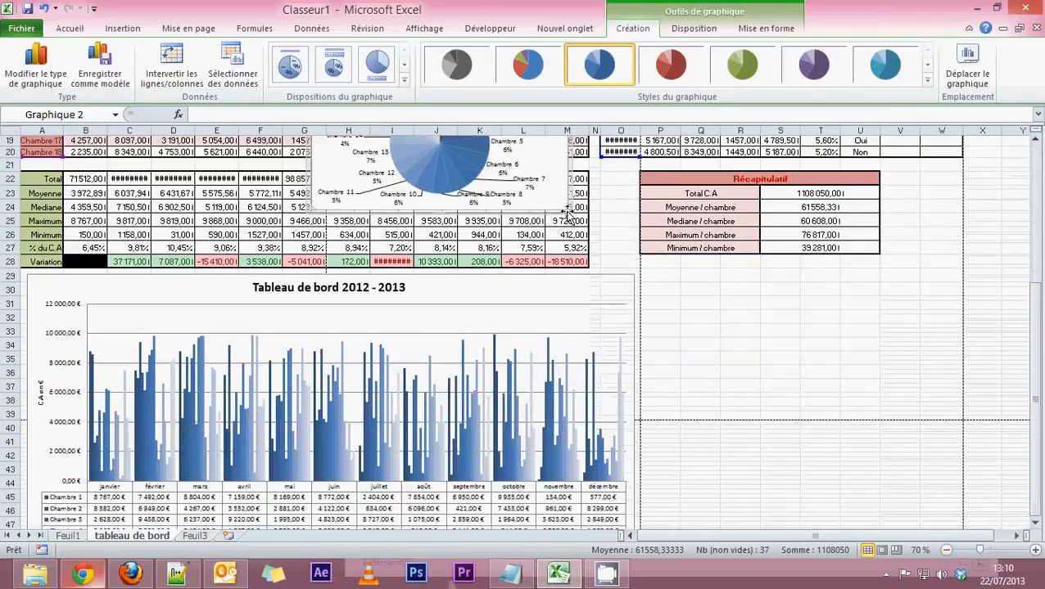
mouse_move(567, 213)
left_mouse_down()
mouse_move(758, 377)
mouse_move(892, 416)
left_mouse_up()
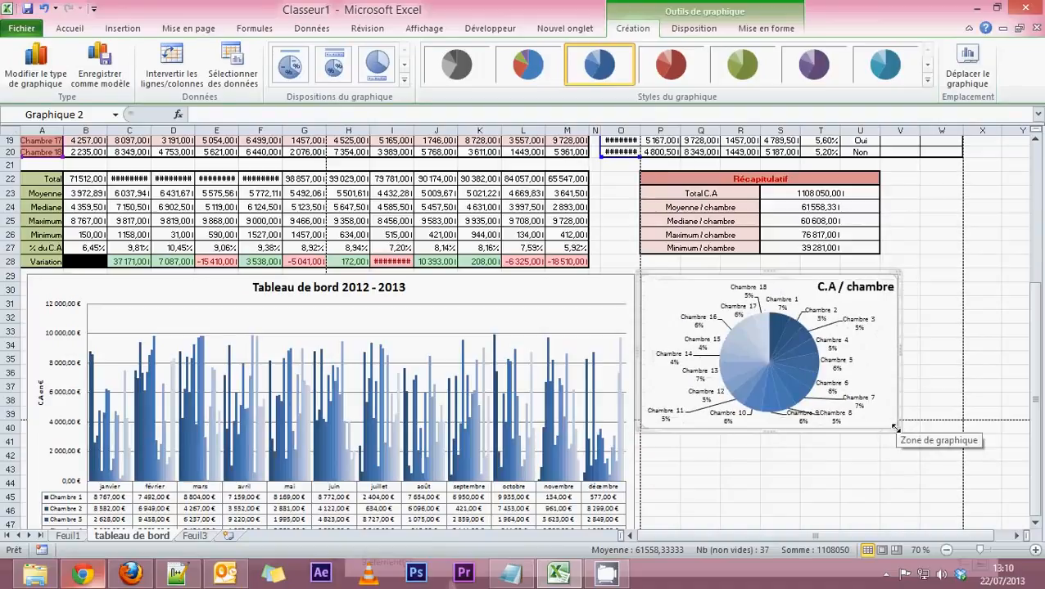
Enlarge the pie chart from its lower corner so it spans columns P to W down to about row 44
left_click_drag(895, 427, 959, 303)
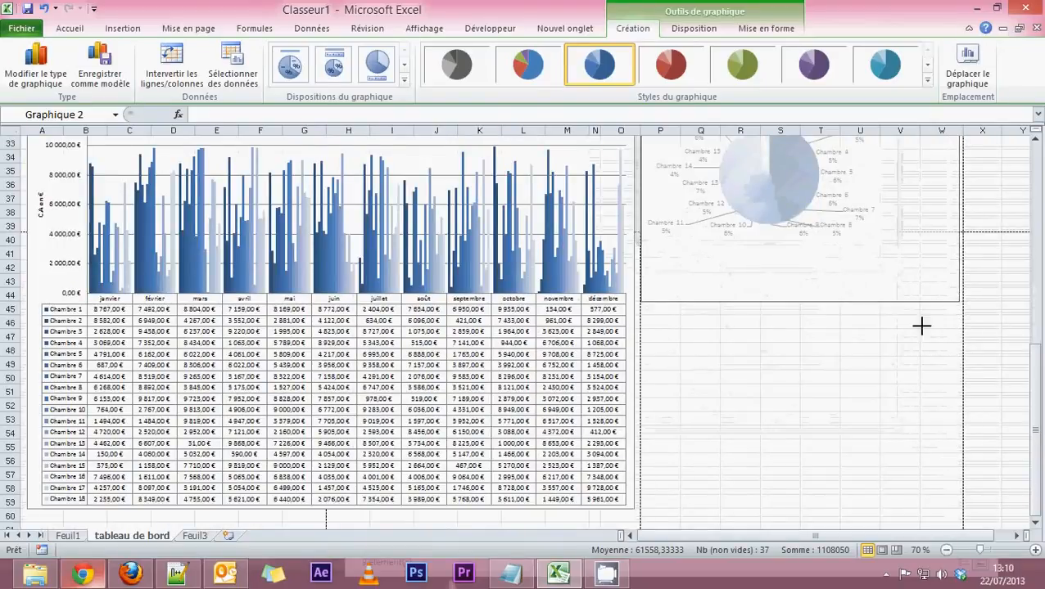
scroll(817, 340, "up", 5)
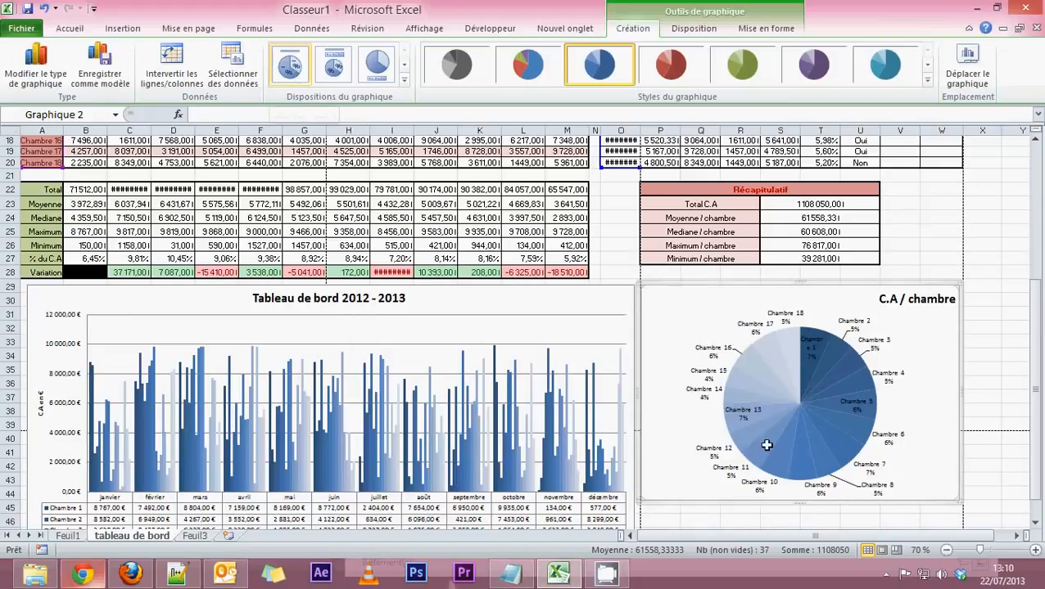
scroll(986, 343, "down", 1)
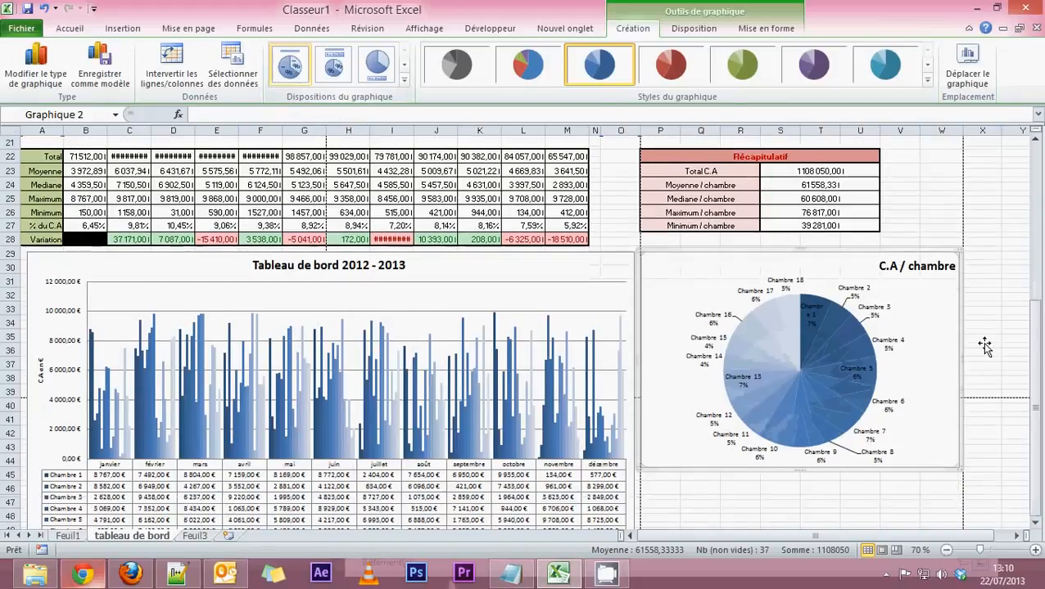
left_click(985, 344)
left_click(992, 419)
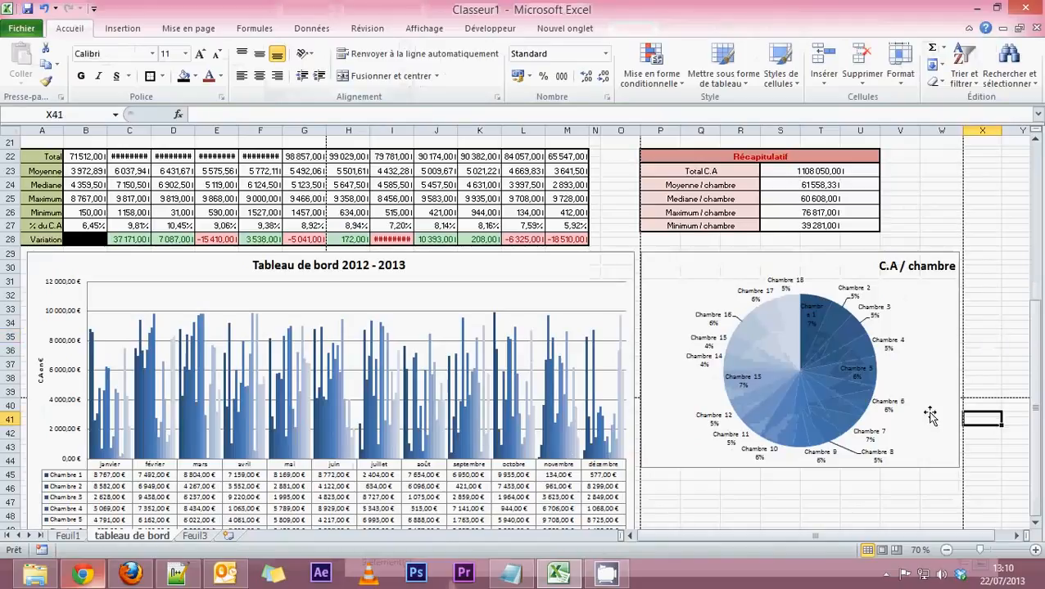
scroll(760, 376, "up", 5)
scroll(760, 374, "up", 2)
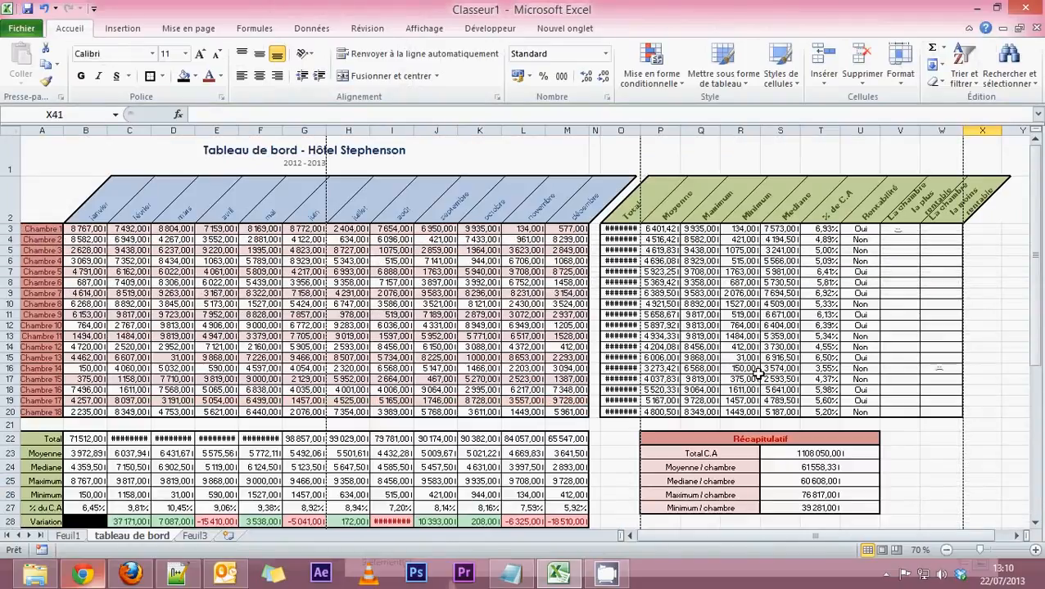
left_click_drag(33, 434, 566, 438)
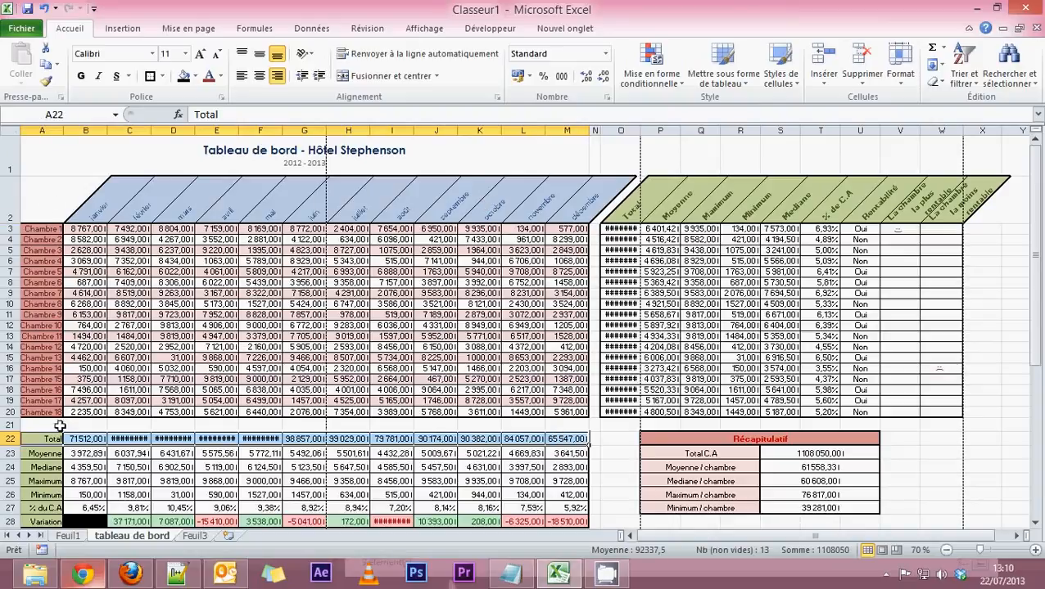
left_click_drag(81, 440, 564, 436)
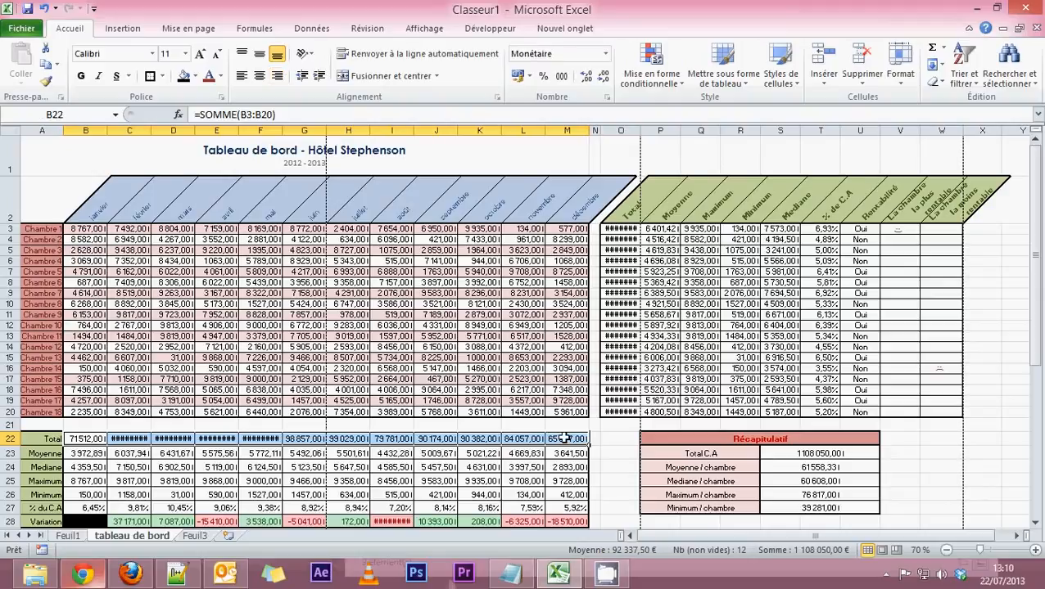
left_click(45, 439)
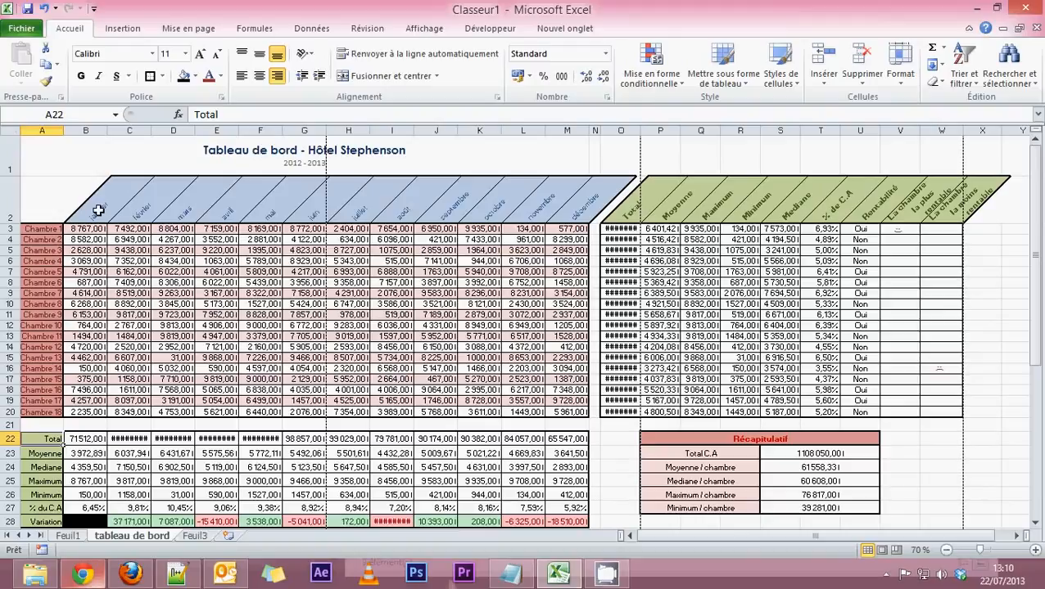
left_click_drag(92, 210, 579, 203)
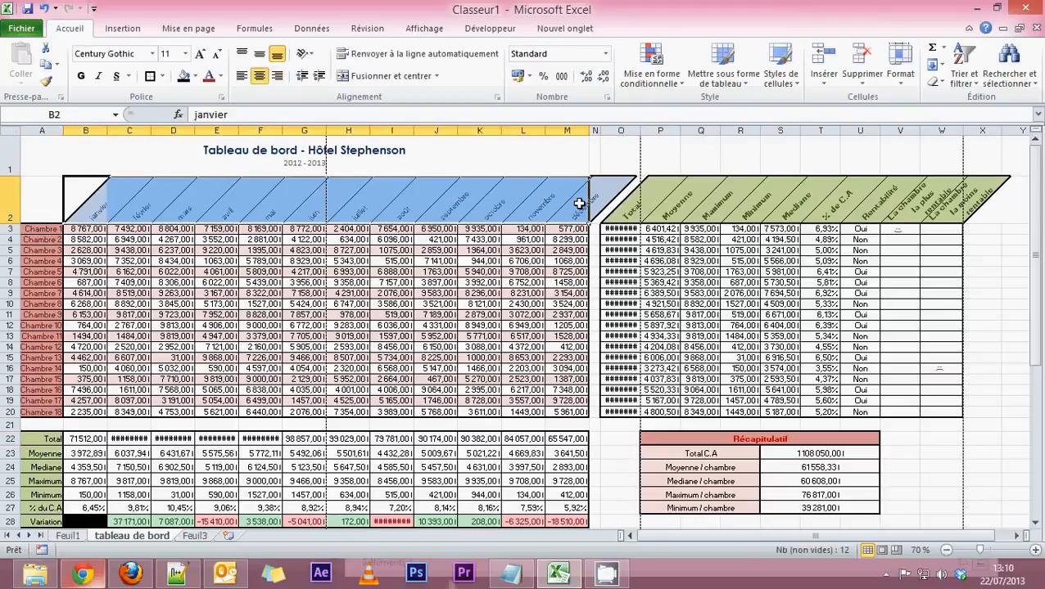
Select the month headers with the empty corner cell (A2:M2) together with the Total row including its label (A22:M22)
left_click(52, 203)
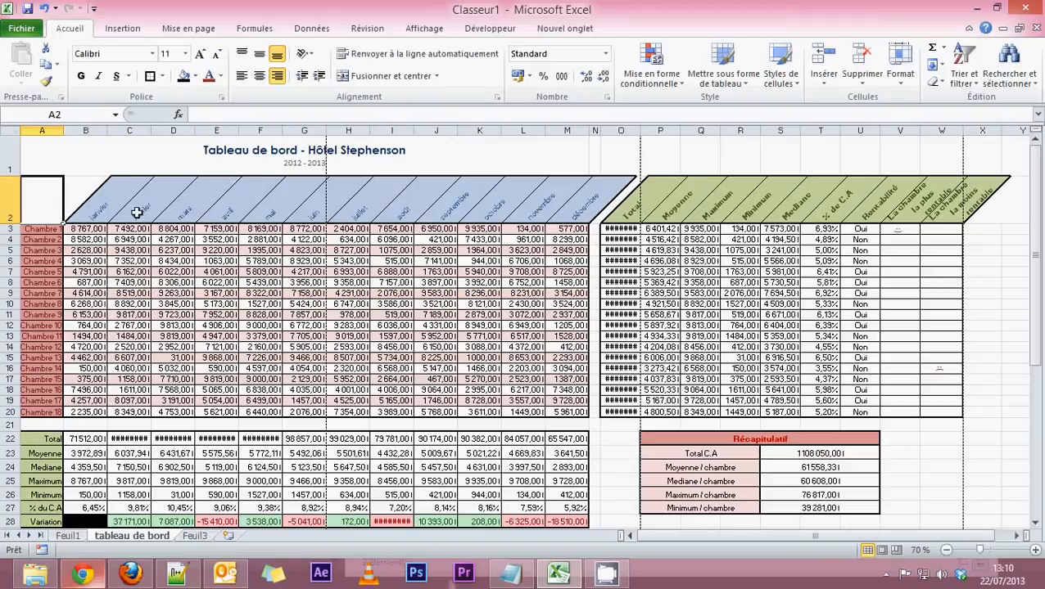
left_click(578, 208, "shift")
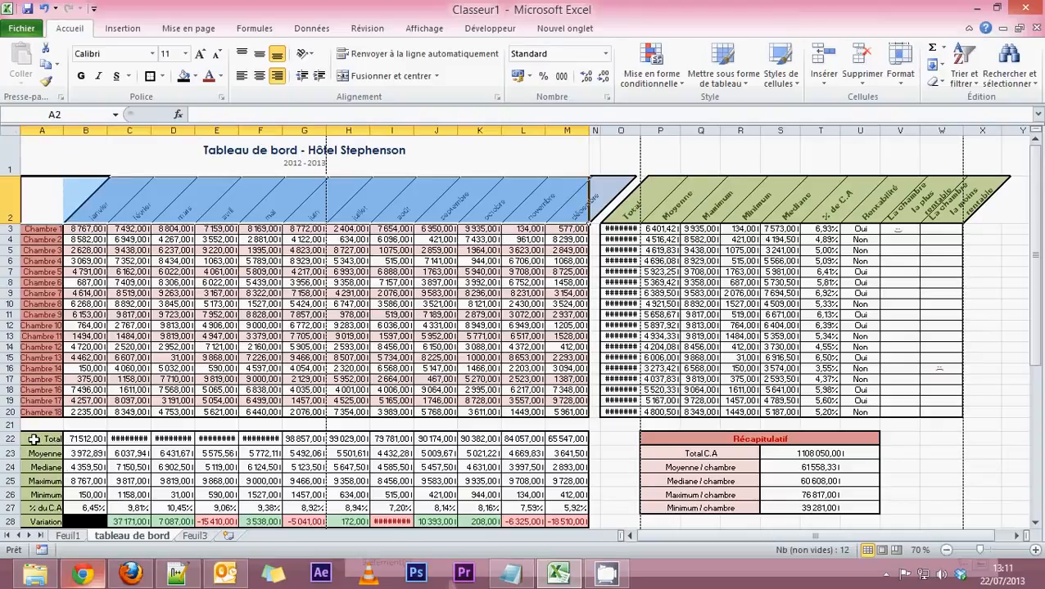
left_click_drag(33, 440, 571, 441)
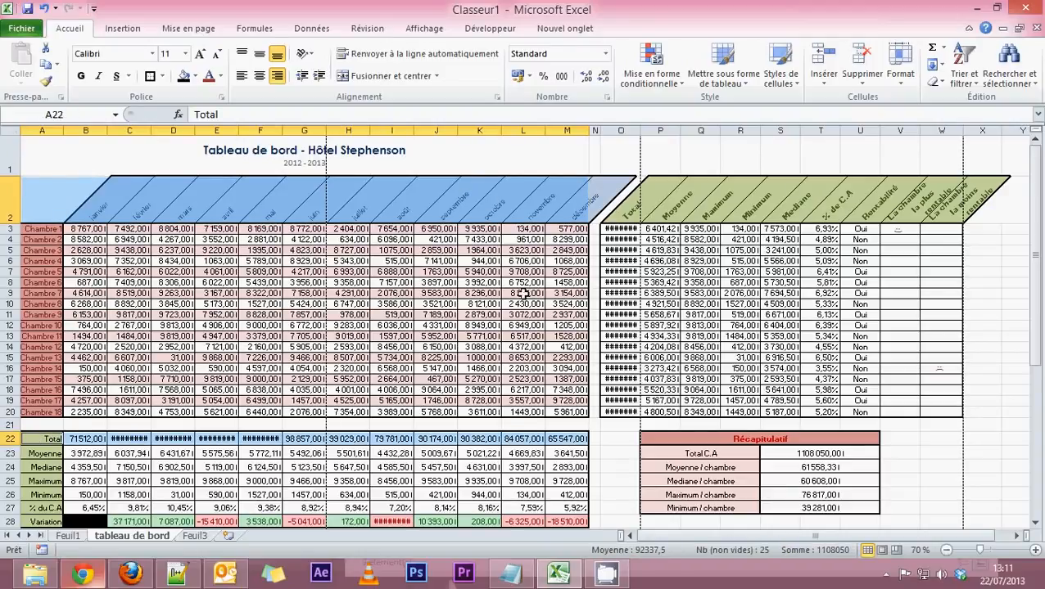
Insert a basic 2D line chart of the monthly totals
left_click(121, 28)
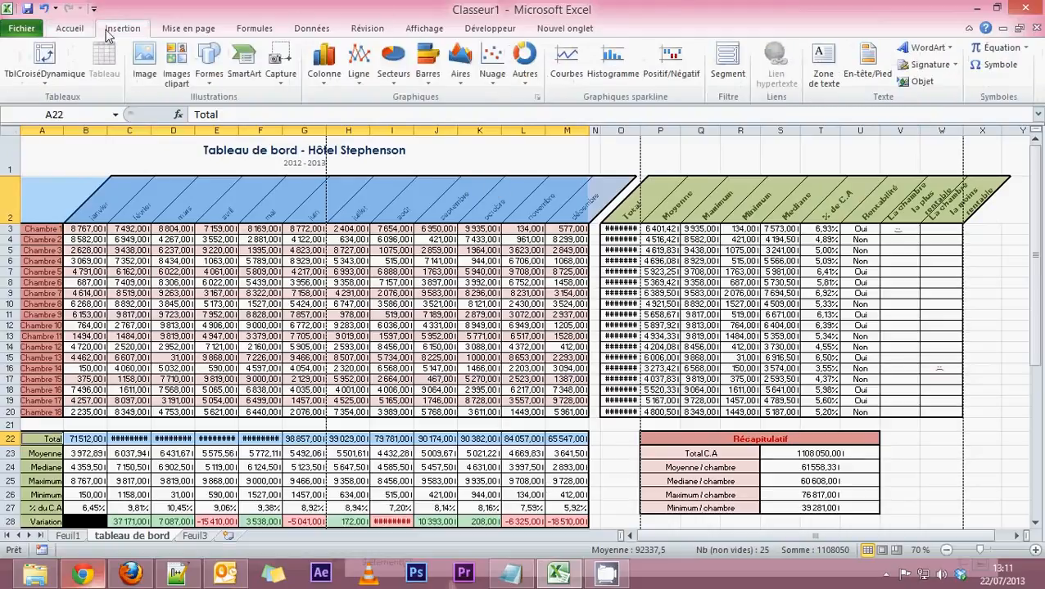
left_click(358, 64)
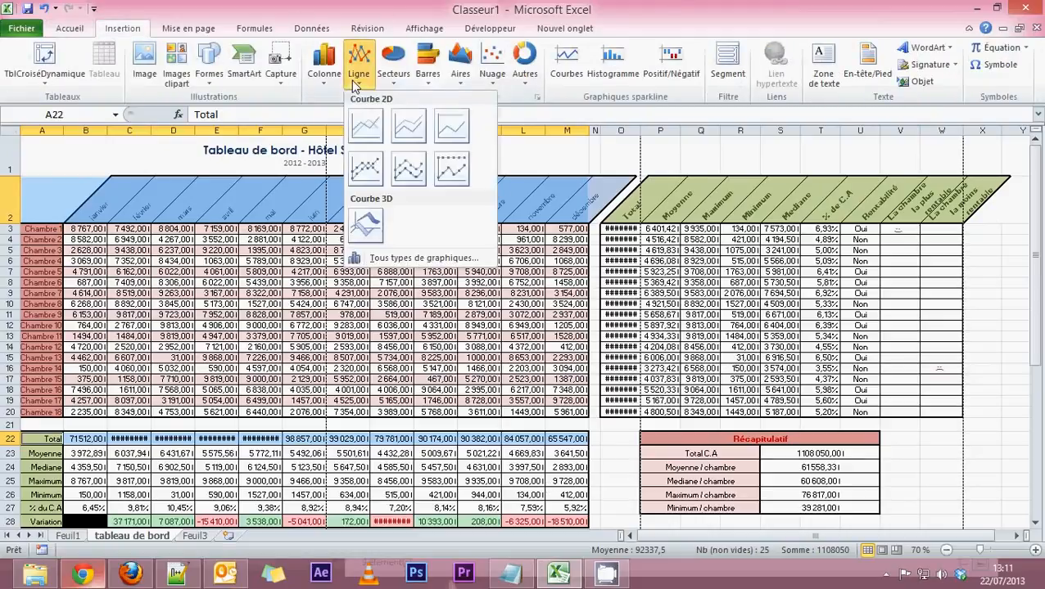
left_click(368, 125)
Move the line chart directly below the column chart, starting at row 60, and widen it to the column chart's width
scroll(440, 367, "down", 4)
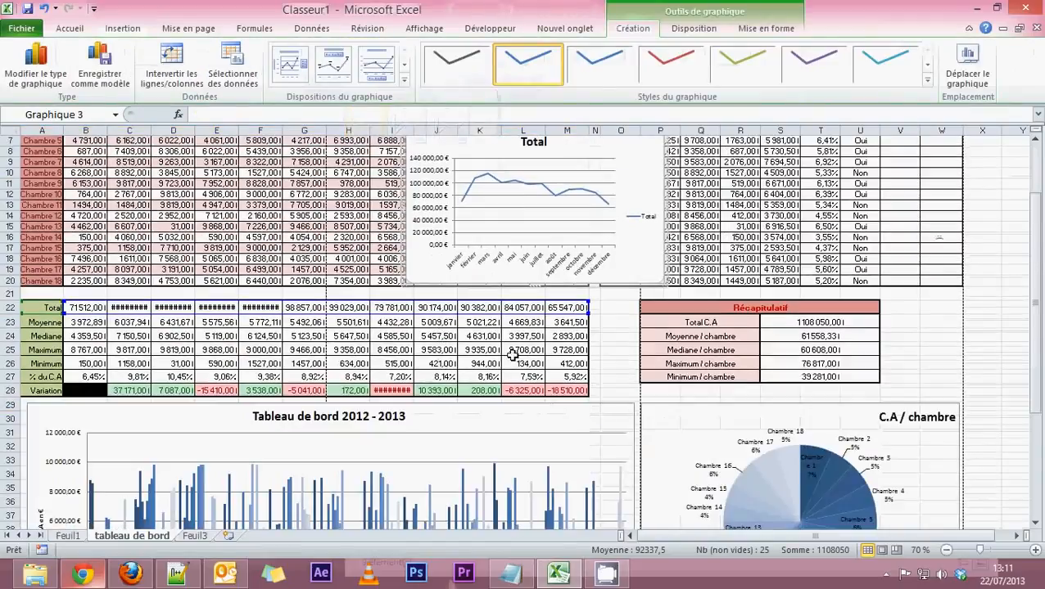
left_click_drag(634, 187, 601, 260)
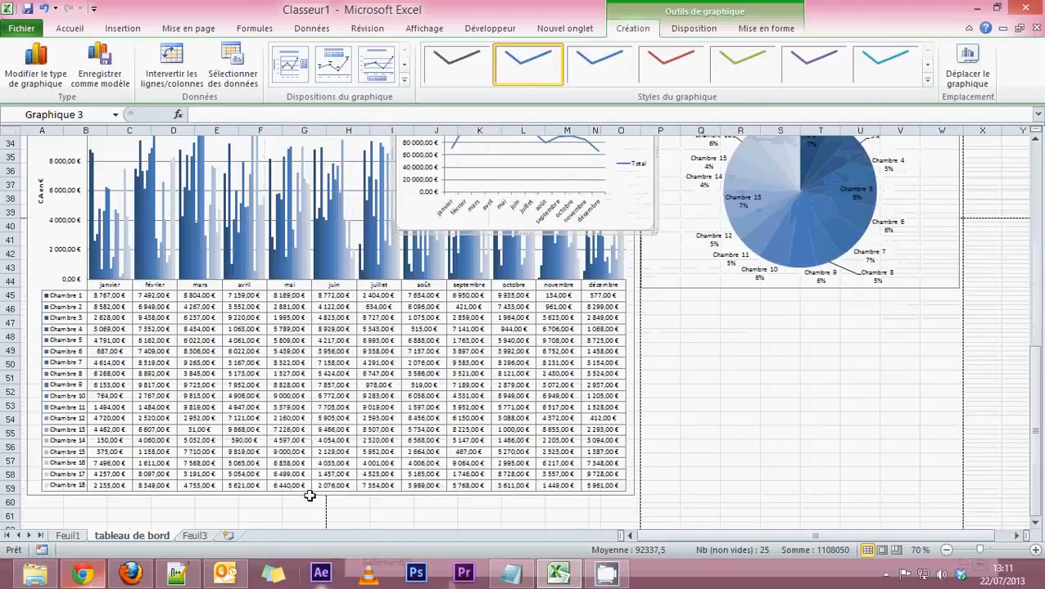
scroll(337, 442, "down", 3)
scroll(435, 406, "up", 3)
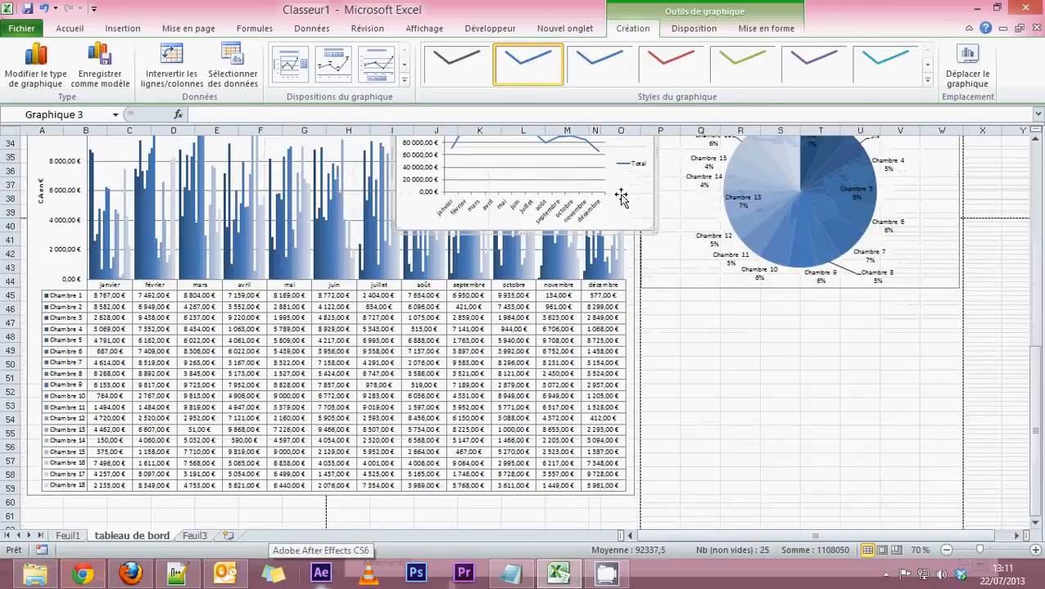
left_click_drag(622, 198, 428, 442)
scroll(456, 429, "down", 4)
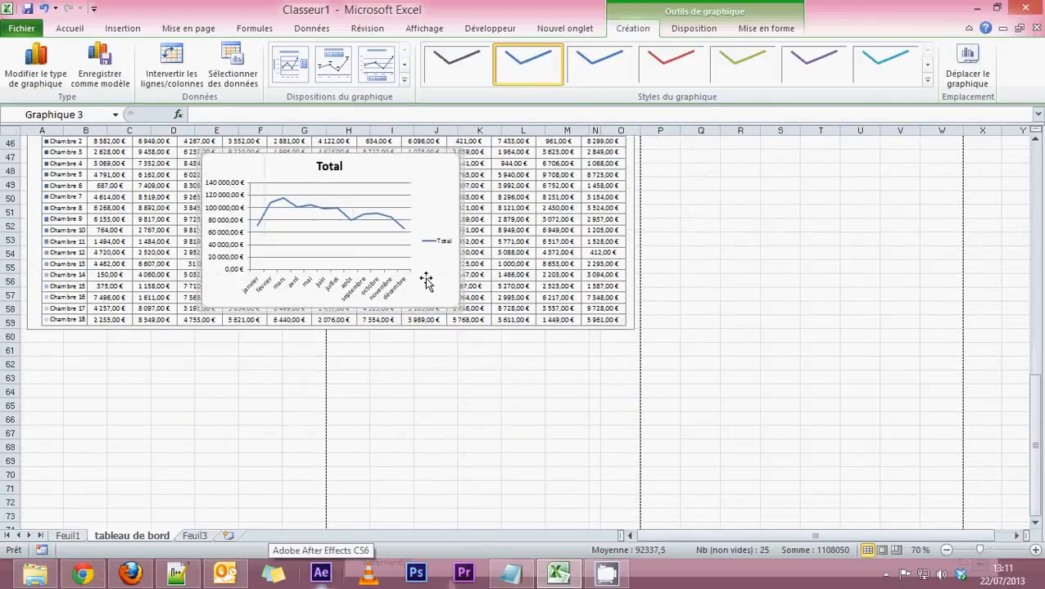
left_click_drag(424, 280, 256, 456)
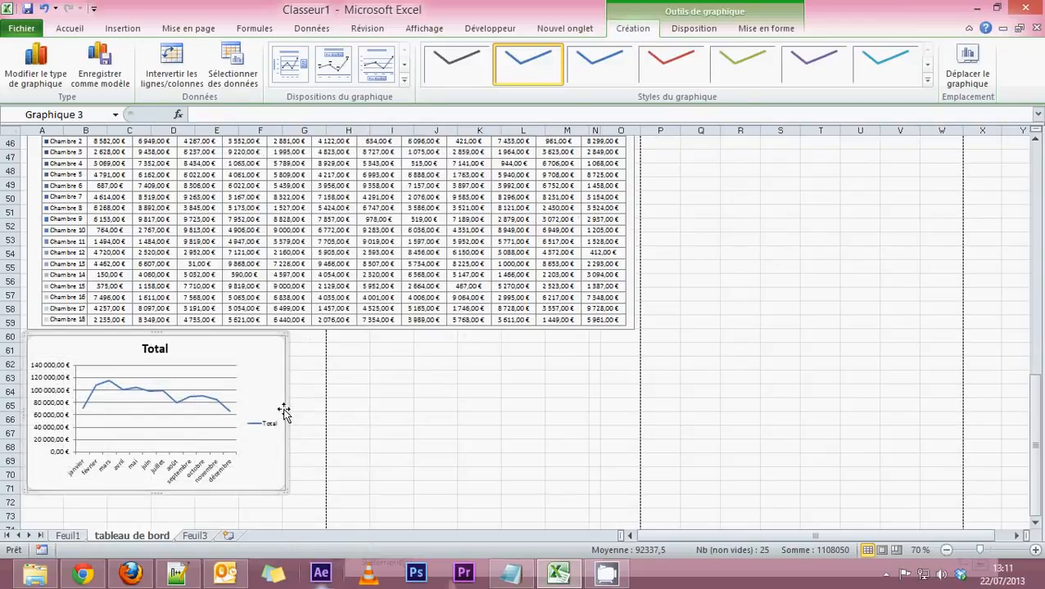
left_click_drag(287, 409, 633, 401)
Replace the line chart's title with "Evolution du C.A / mois"
double_click(328, 354)
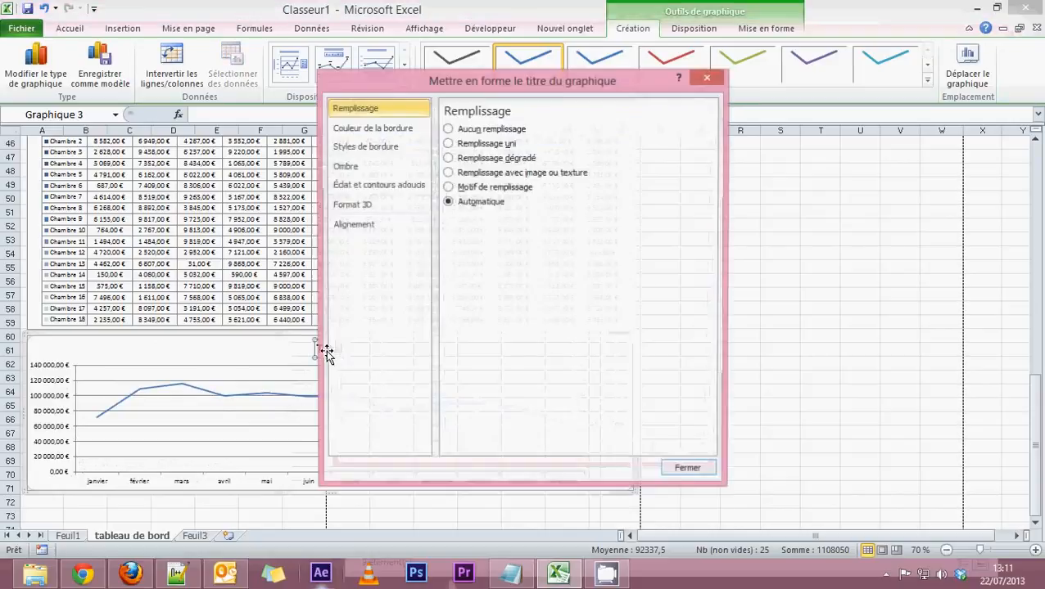
left_click(688, 403)
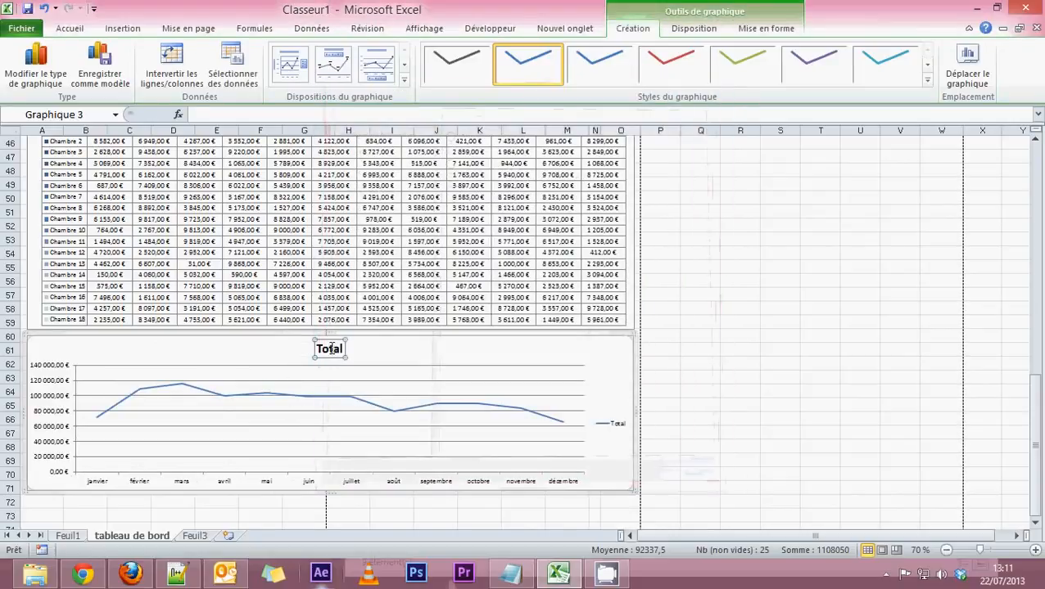
double_click(329, 350)
type("Evolution du C.")
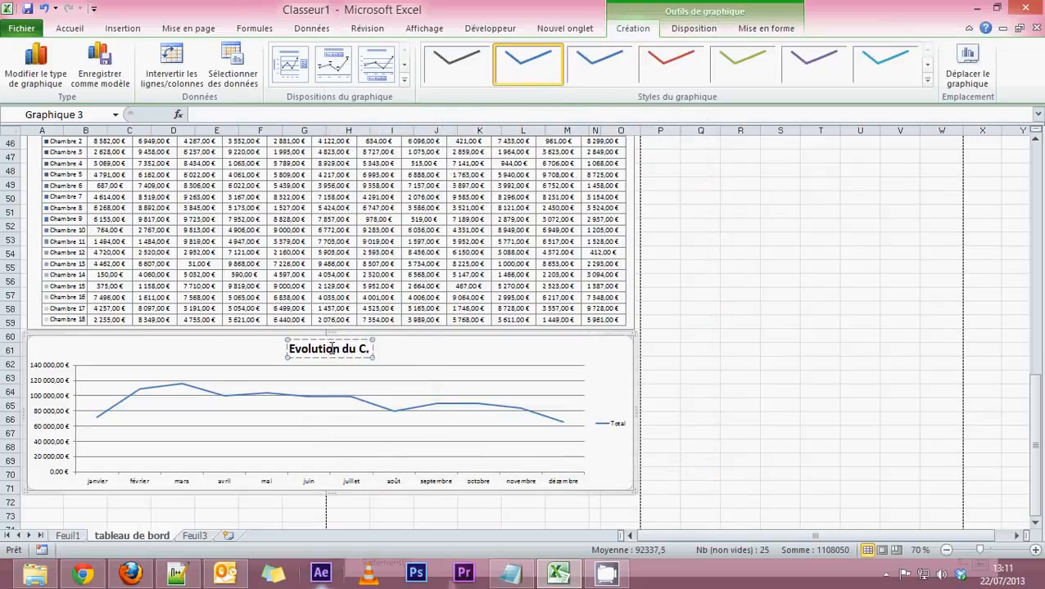
type("A / mois")
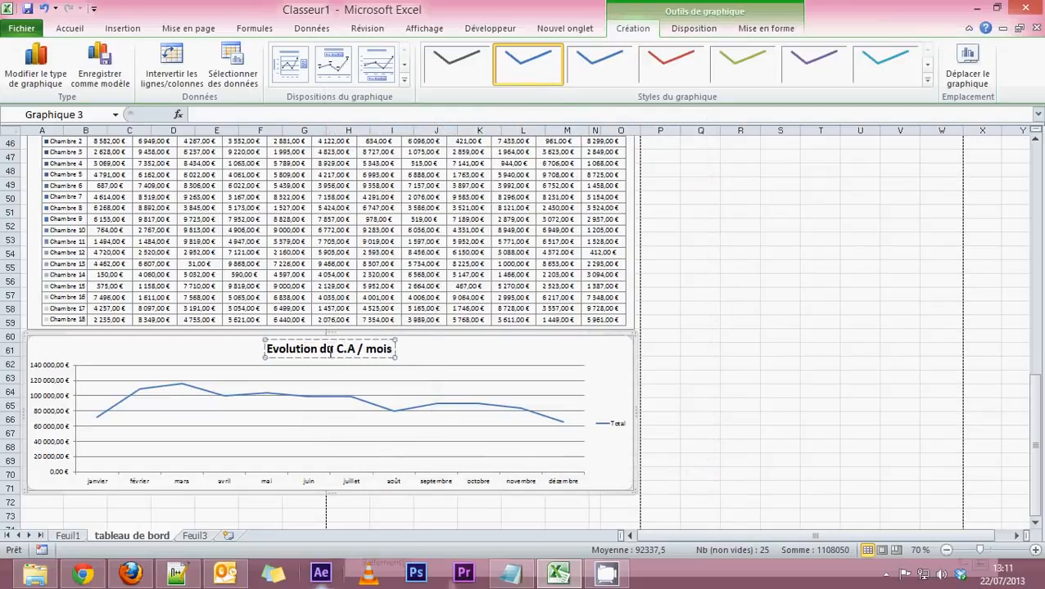
left_click(296, 416)
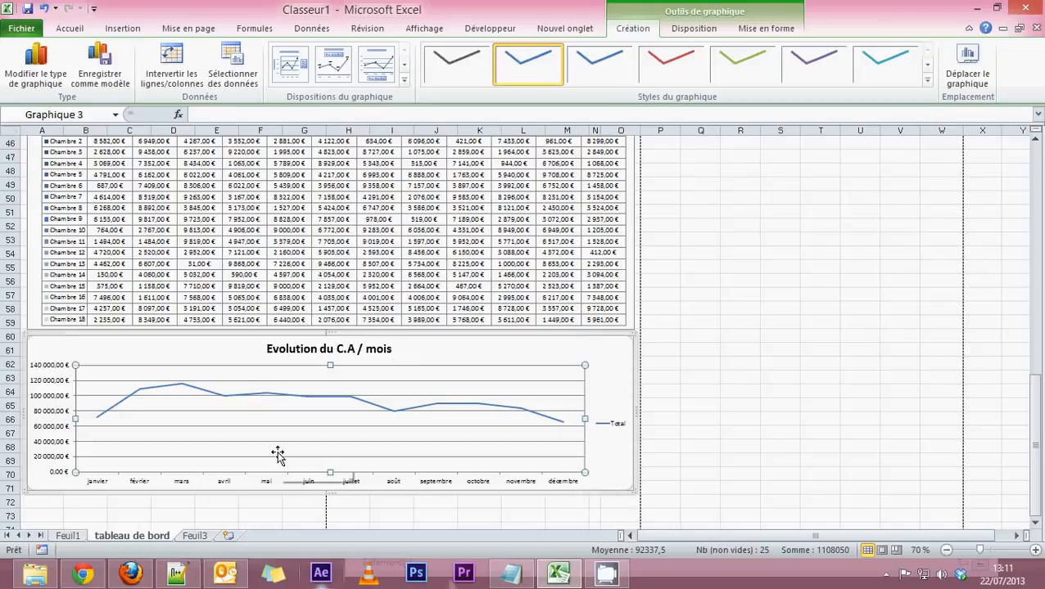
Examine the monthly revenue line chart at 110% zoom
left_click(1035, 551)
left_click(1035, 551)
left_click(1035, 554)
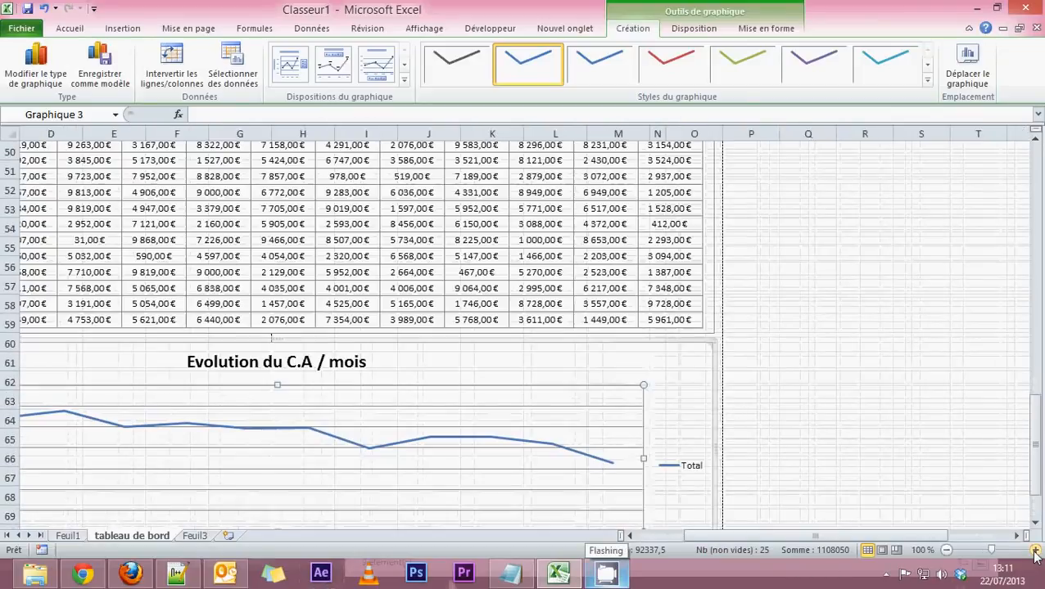
left_click(889, 521)
left_click_drag(901, 538, 811, 533)
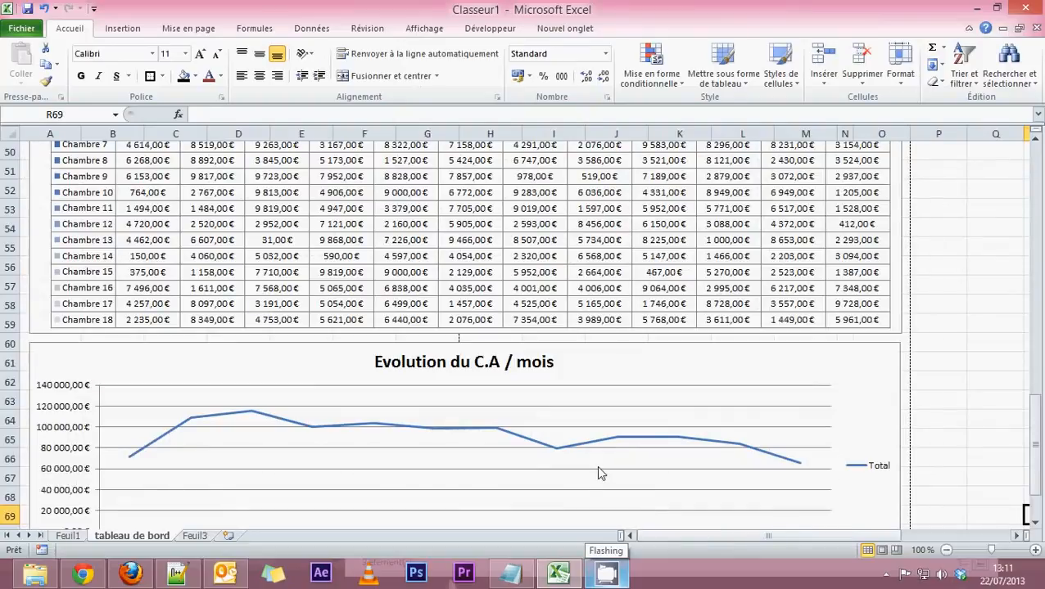
scroll(596, 465, "down", 2)
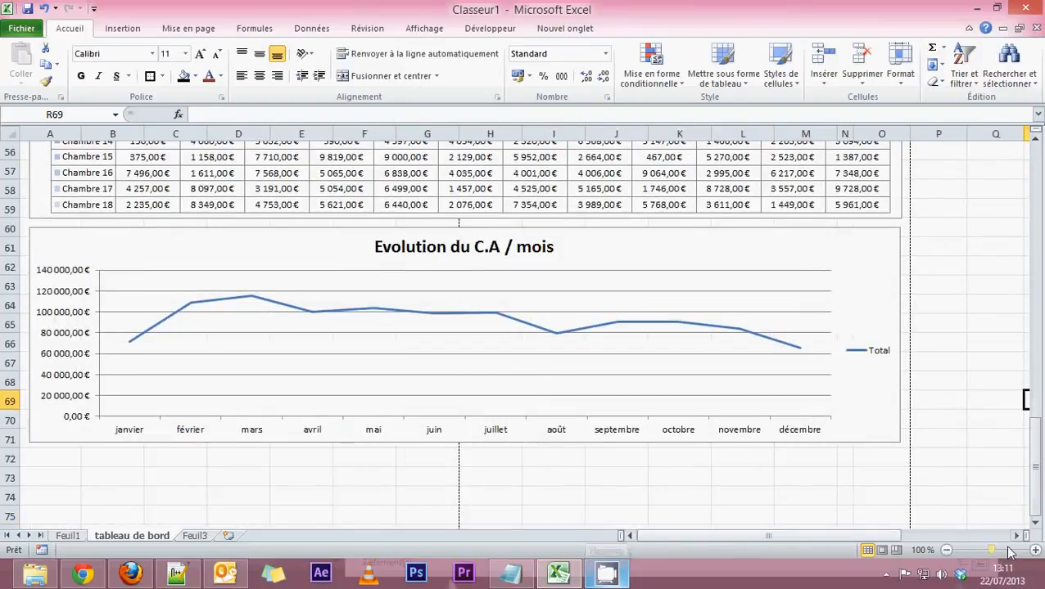
left_click(1035, 551)
left_click_drag(872, 537, 806, 536)
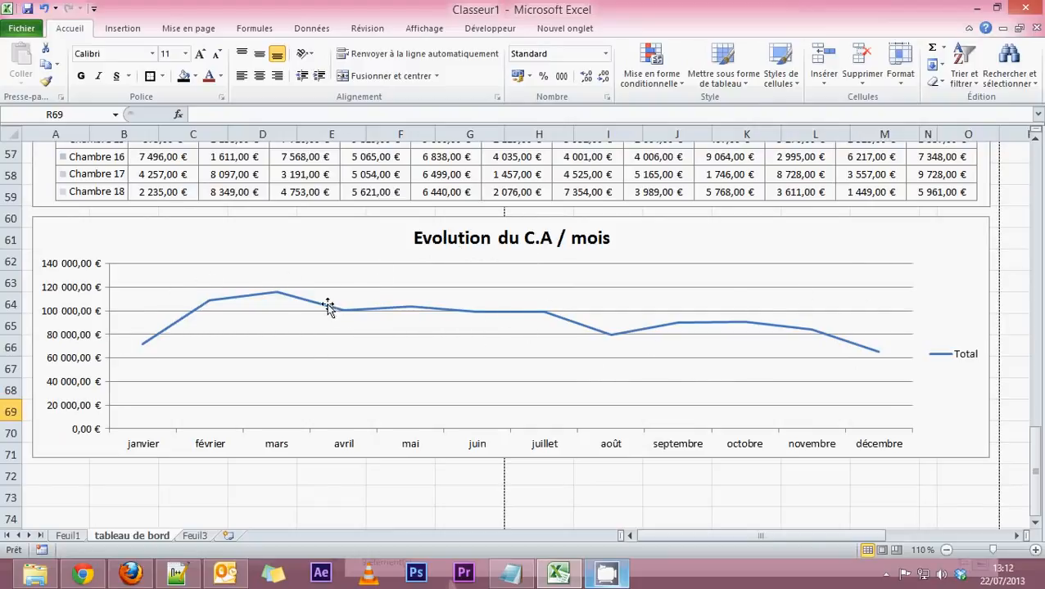
View the data series formatting options of the line chart's Total line and close them without changes
right_click(426, 310)
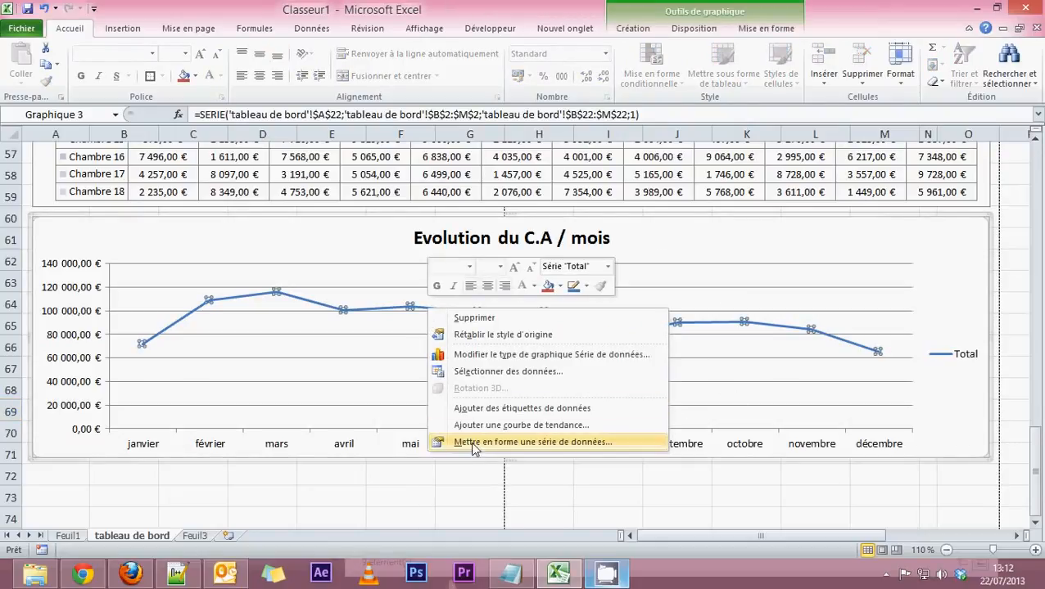
left_click(538, 443)
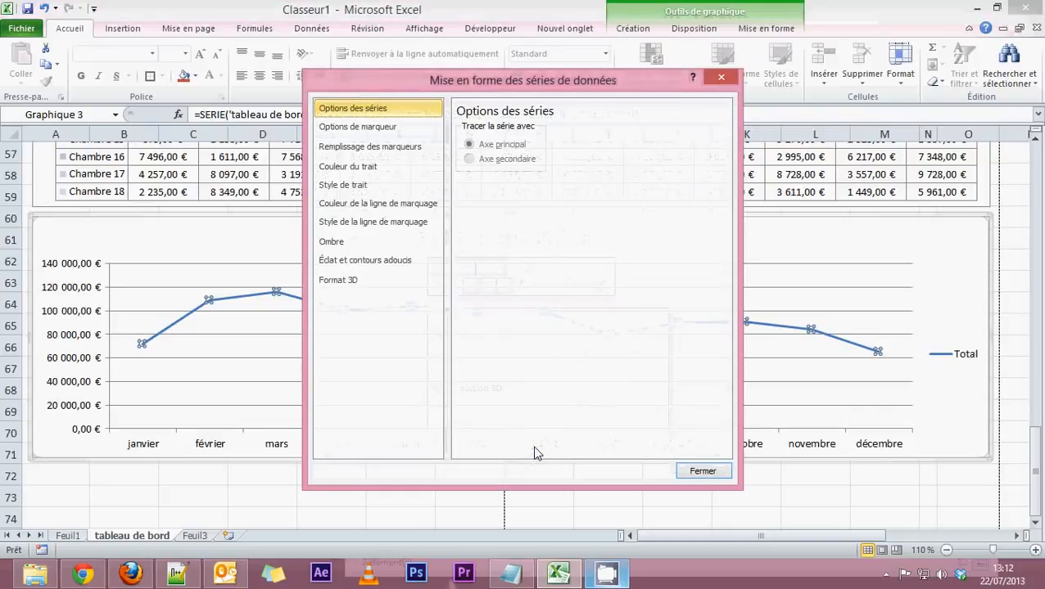
left_click(706, 472)
left_click(676, 496)
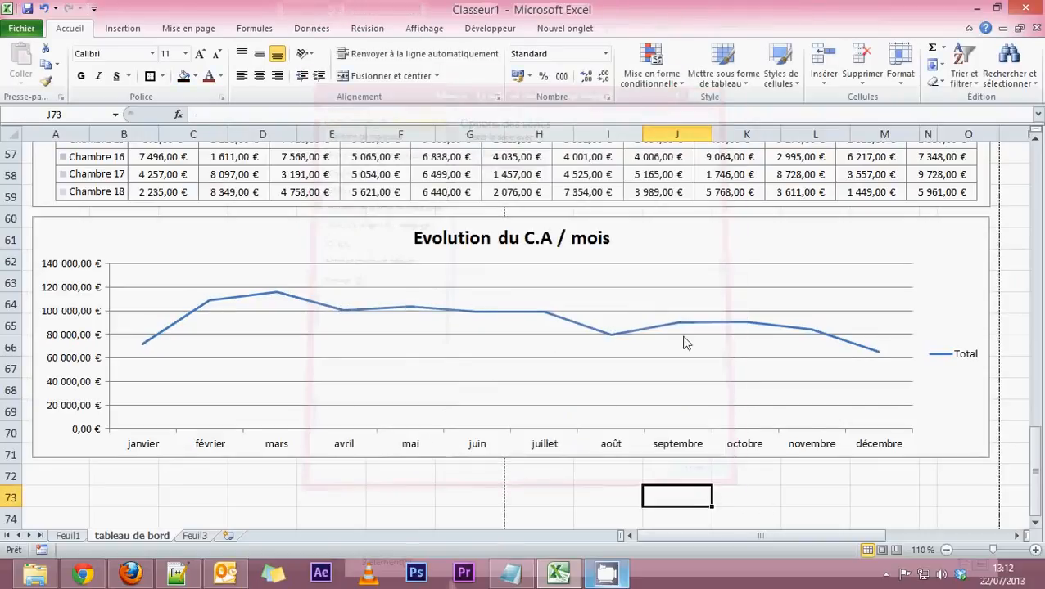
Turn on line smoothing (Lissage) for the Total series of the monthly revenue line chart
double_click(636, 332)
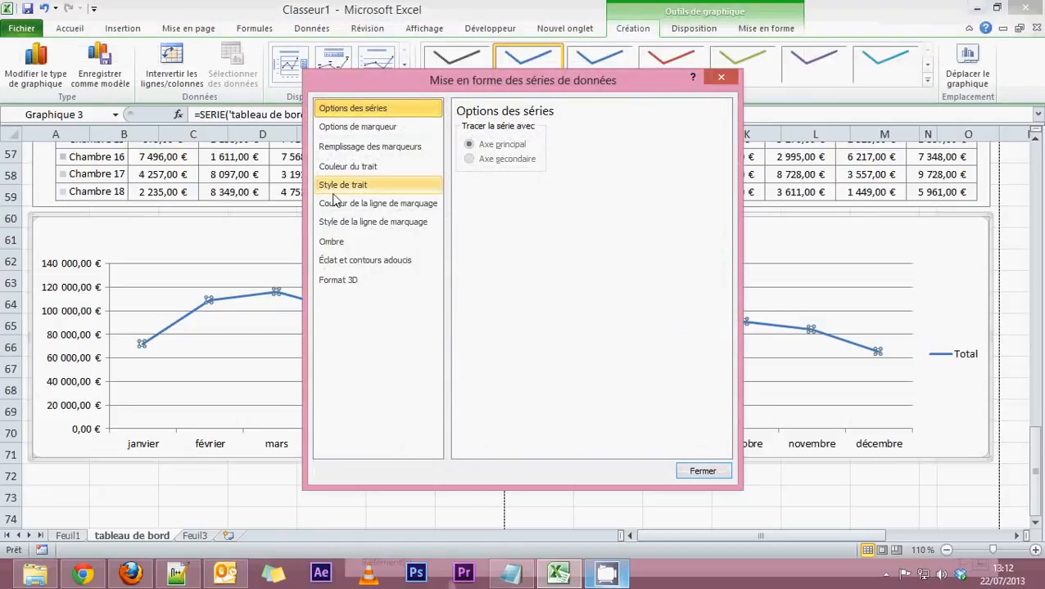
left_click_drag(407, 82, 443, 97)
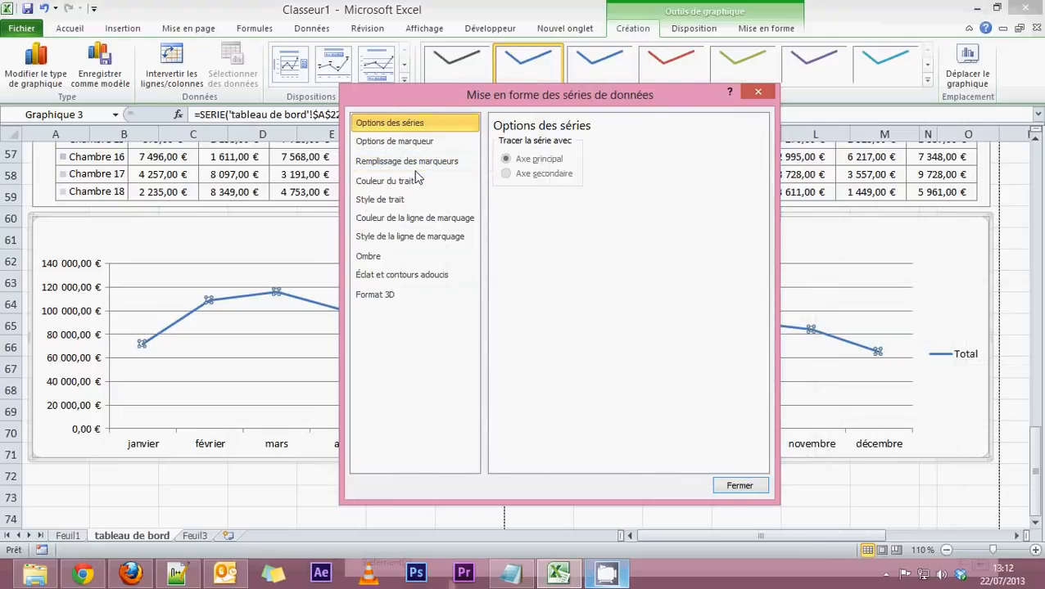
left_click(379, 203)
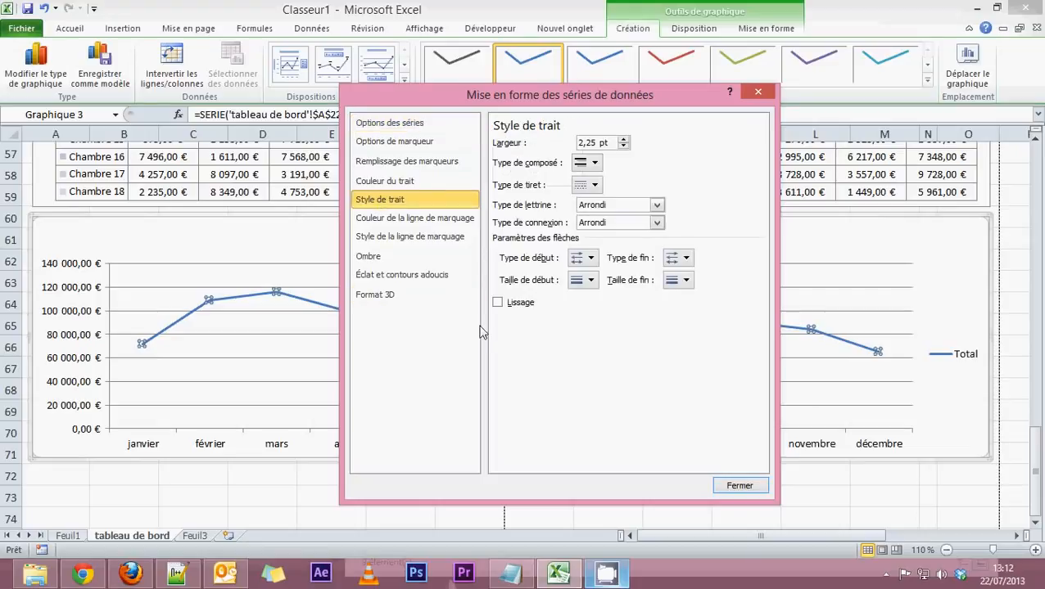
left_click(497, 306)
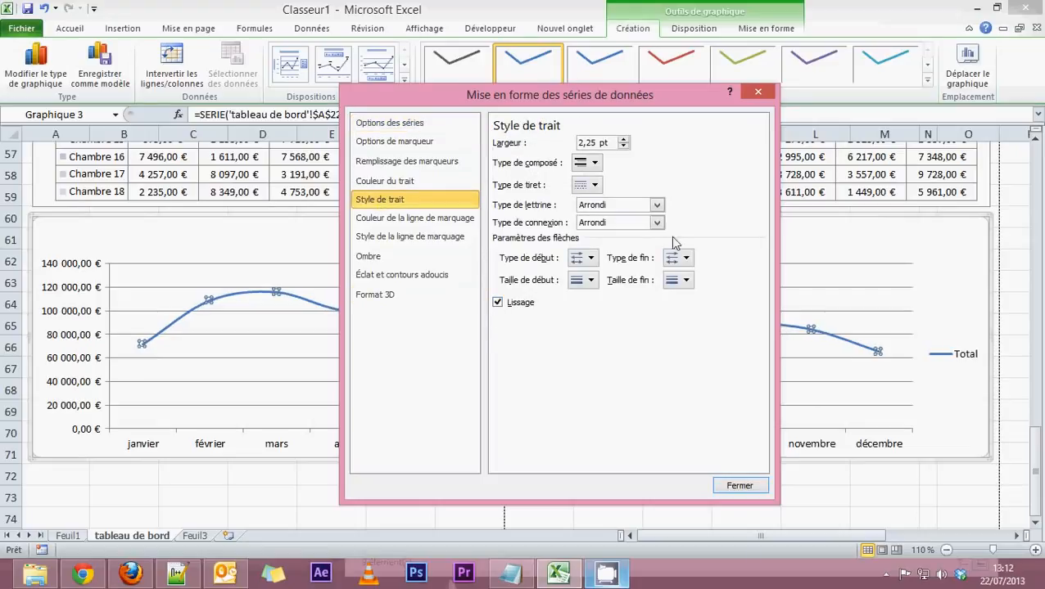
left_click_drag(555, 95, 523, 446)
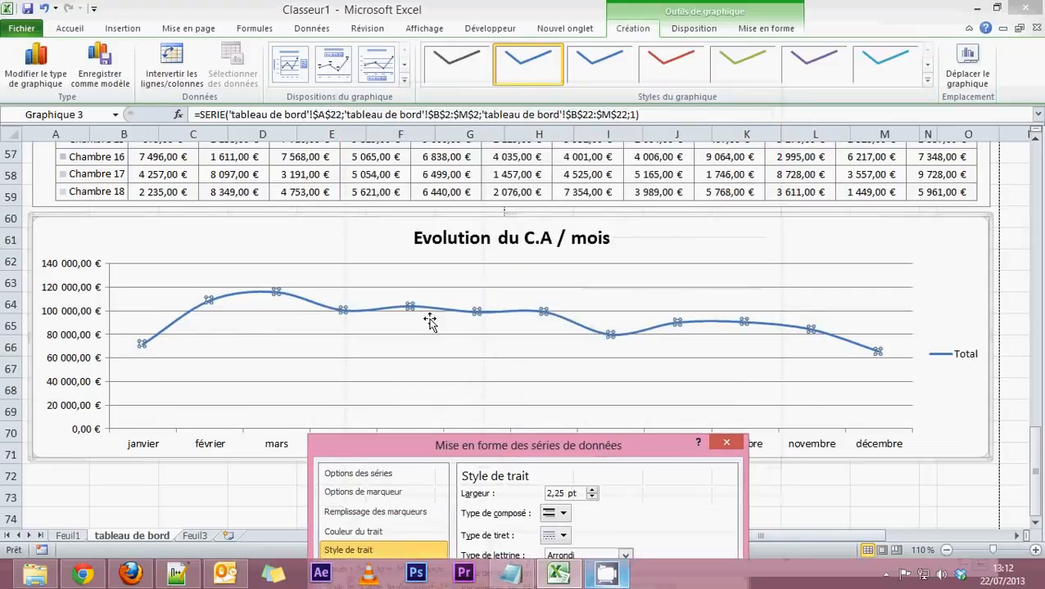
left_click_drag(793, 221, 792, 161)
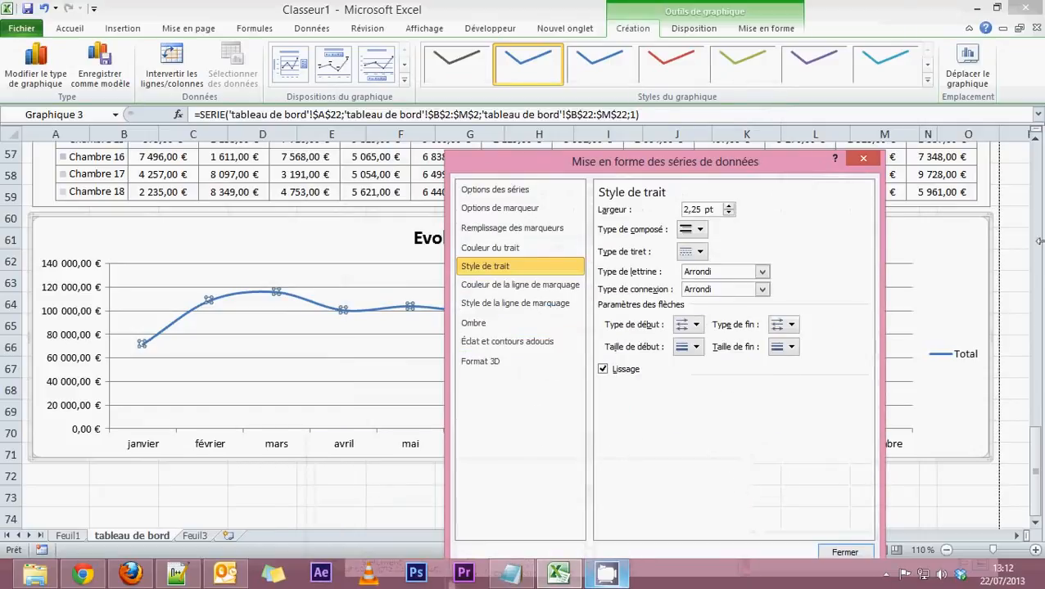
Give the Total line a gradient stroke (Trait dégradé) and colour its 0 % stop standard green
left_click(479, 248)
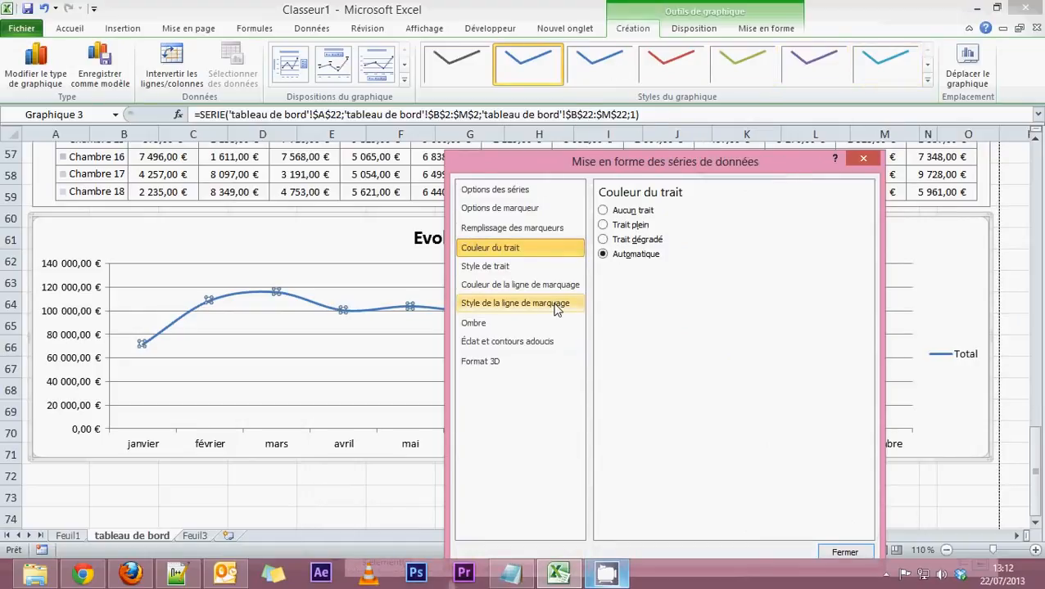
left_click(638, 240)
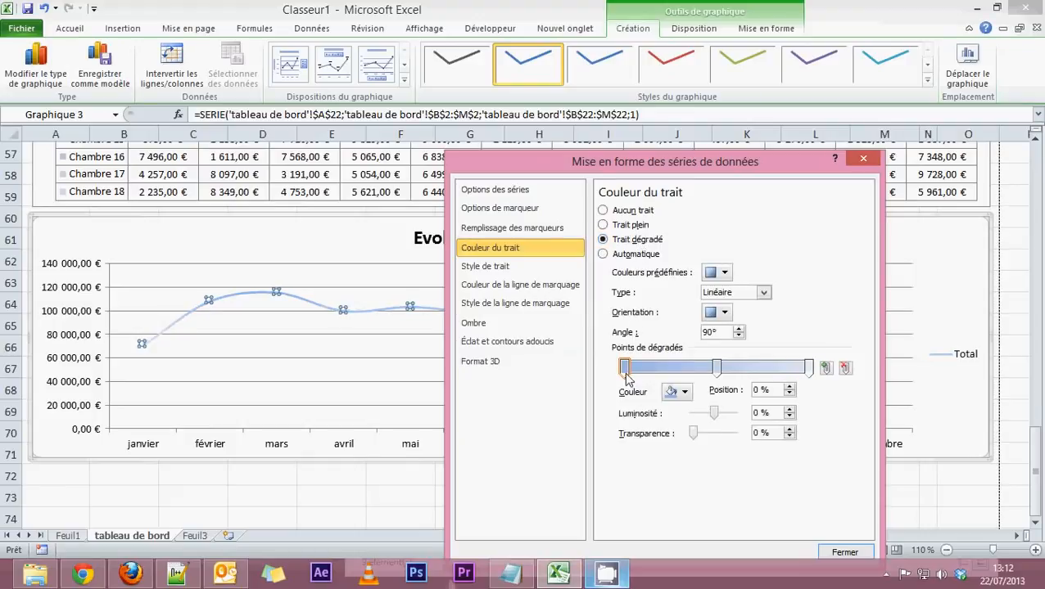
left_click(686, 393)
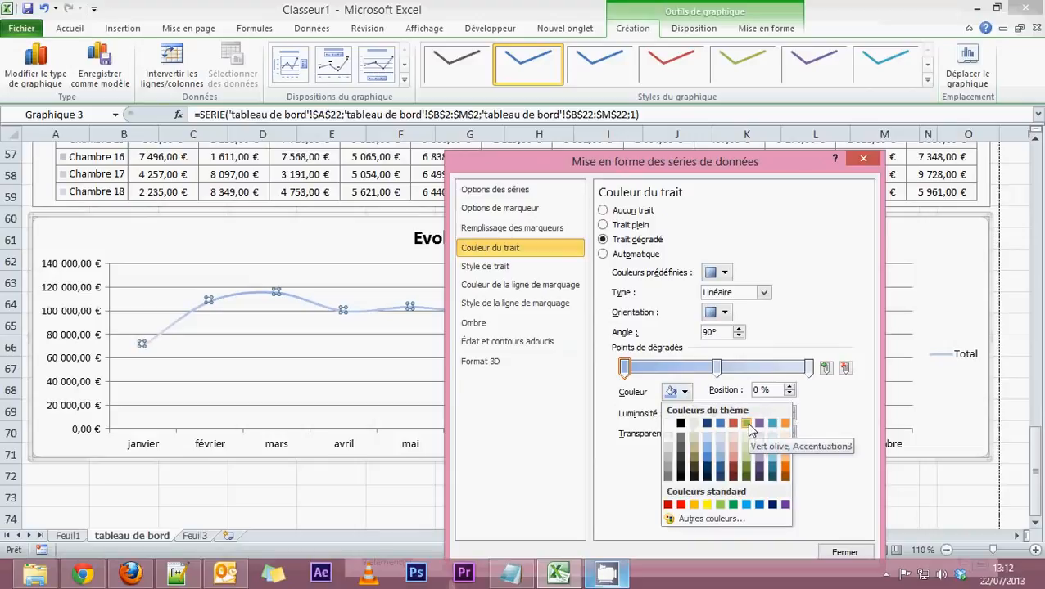
left_click(746, 424)
left_click(684, 393)
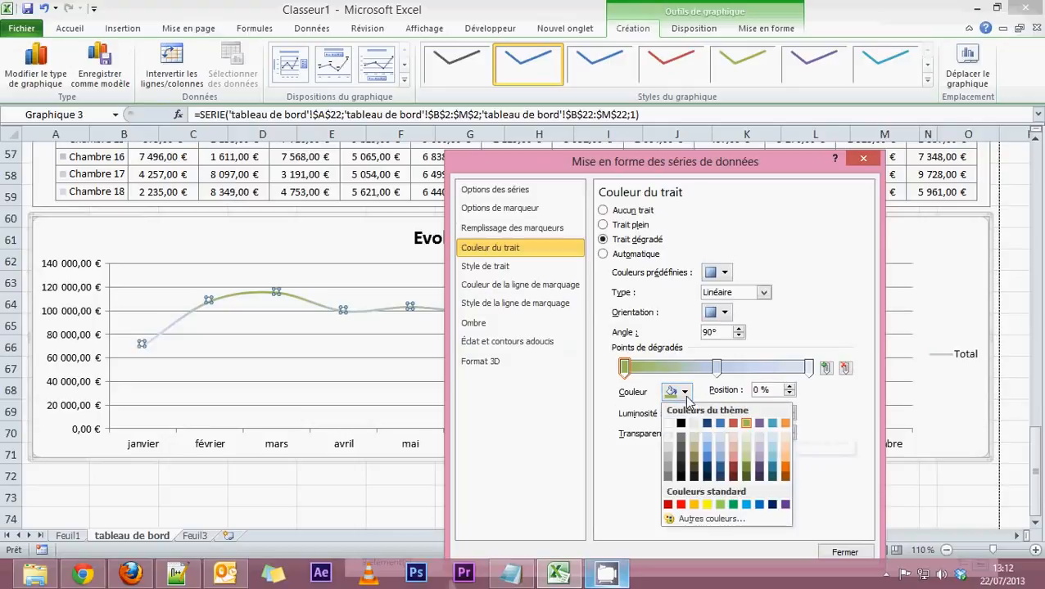
left_click(733, 505)
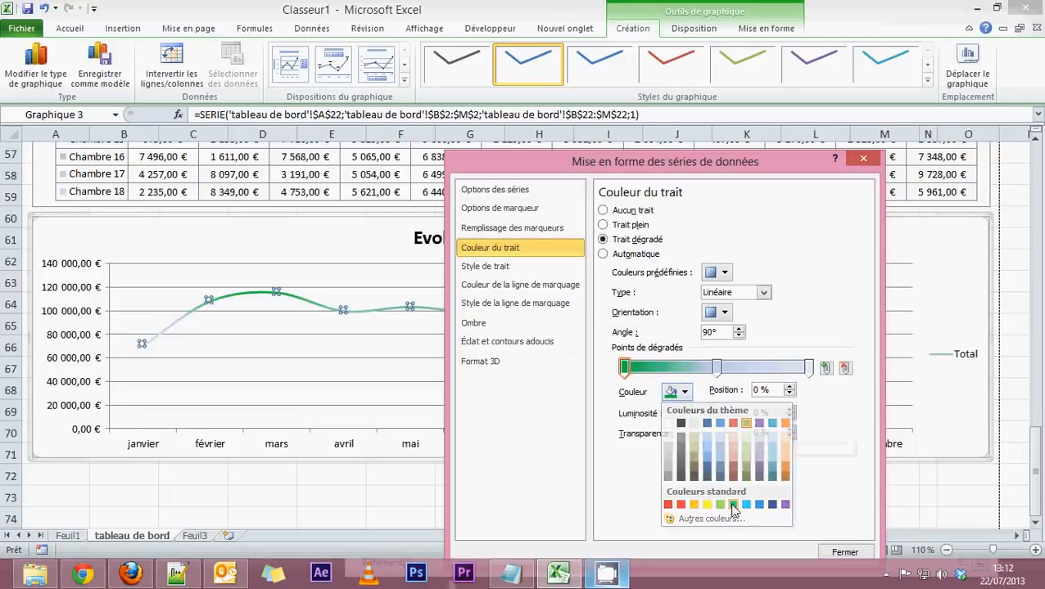
Colour the 100 % stop of the Total line's gradient standard red and finish the series formatting
left_click(808, 367)
left_click(686, 392)
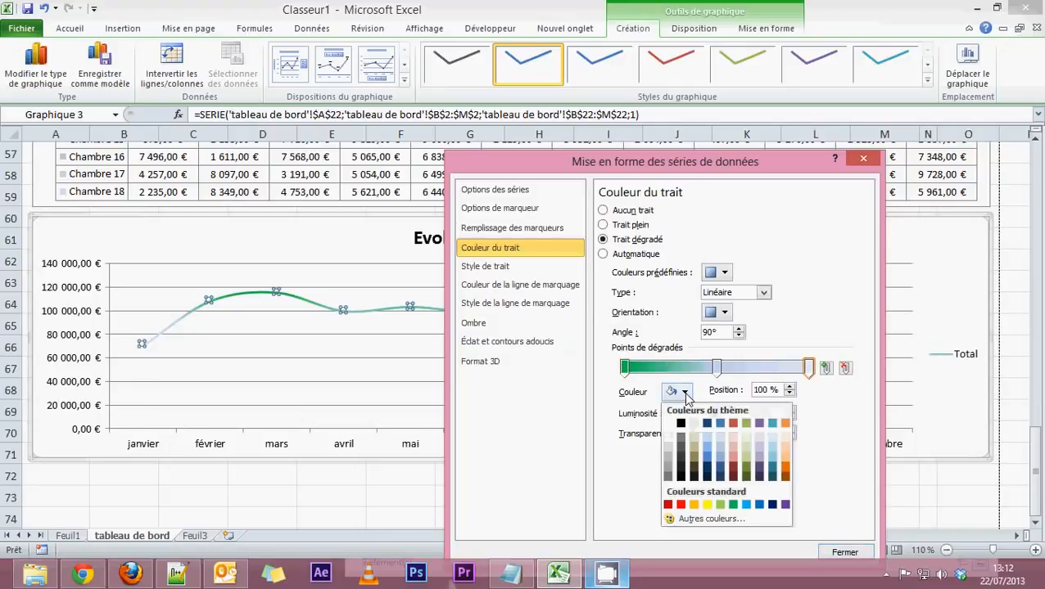
left_click(681, 504)
left_click(624, 368)
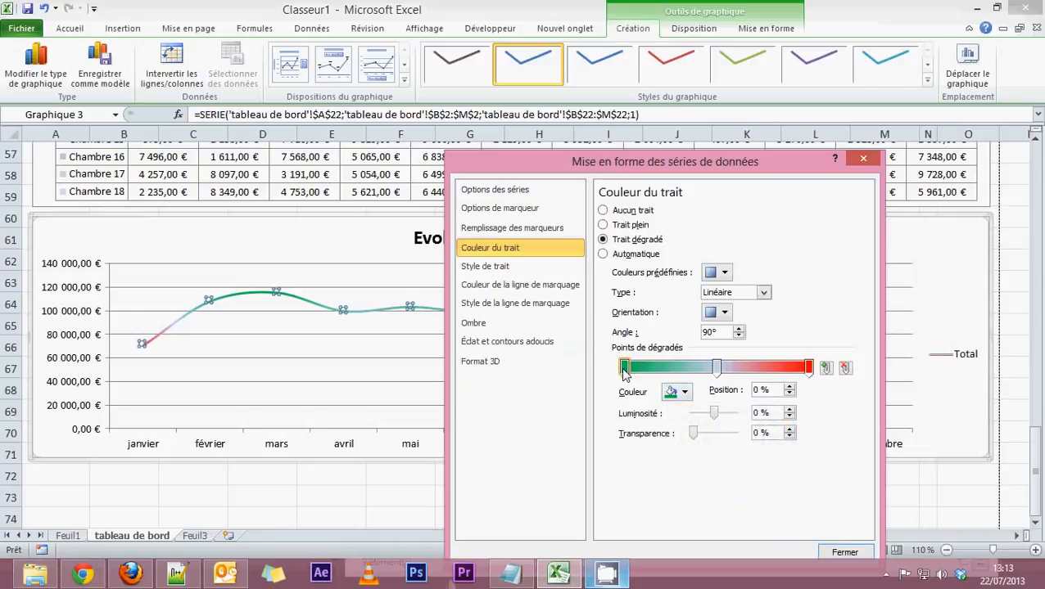
left_click(807, 368)
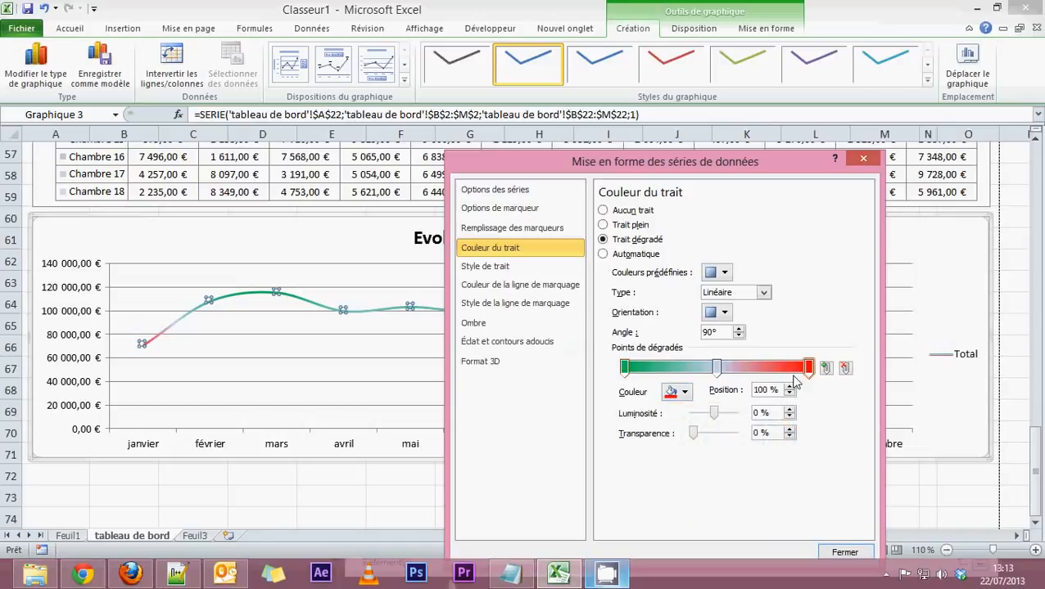
left_click(683, 391)
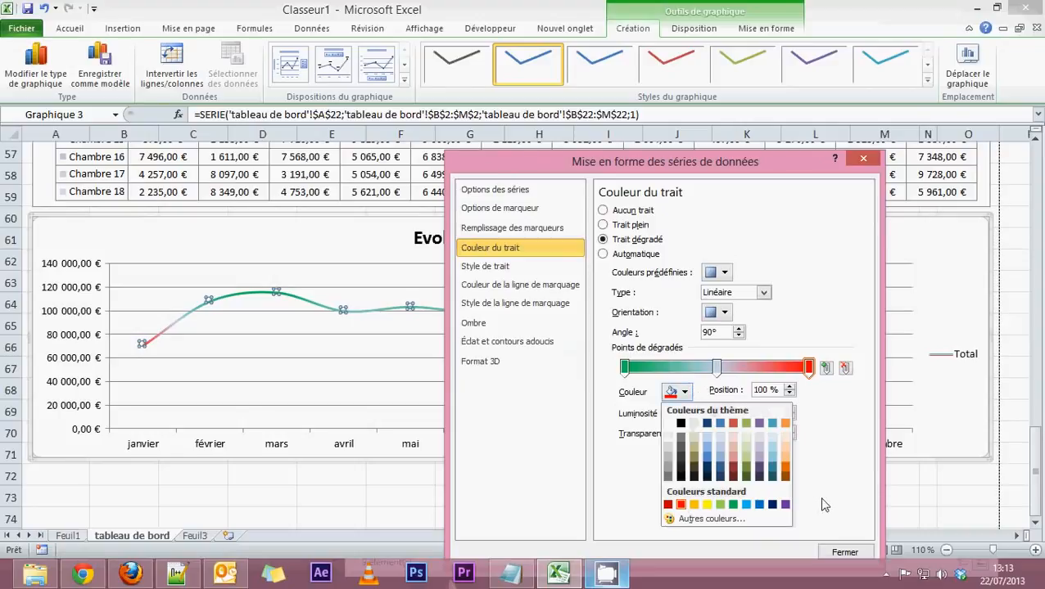
left_click(819, 505)
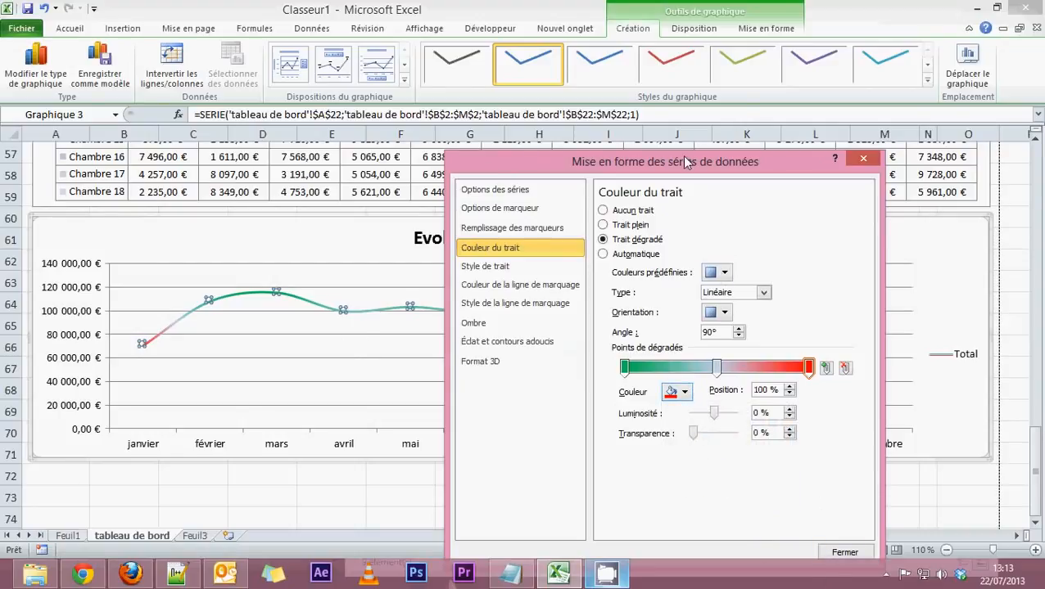
left_click_drag(686, 163, 483, 393)
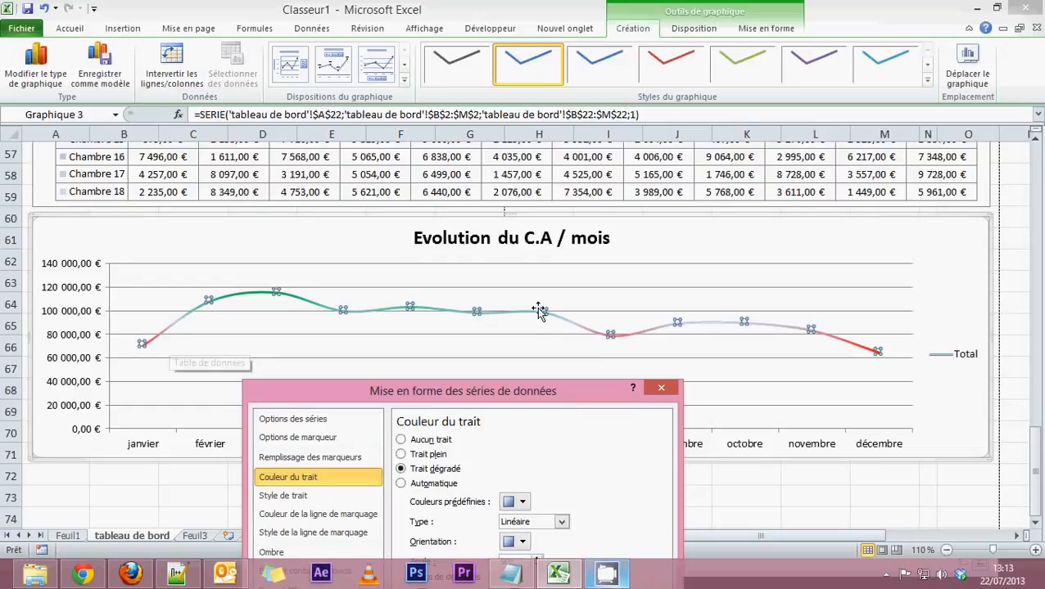
left_click_drag(489, 391, 648, 125)
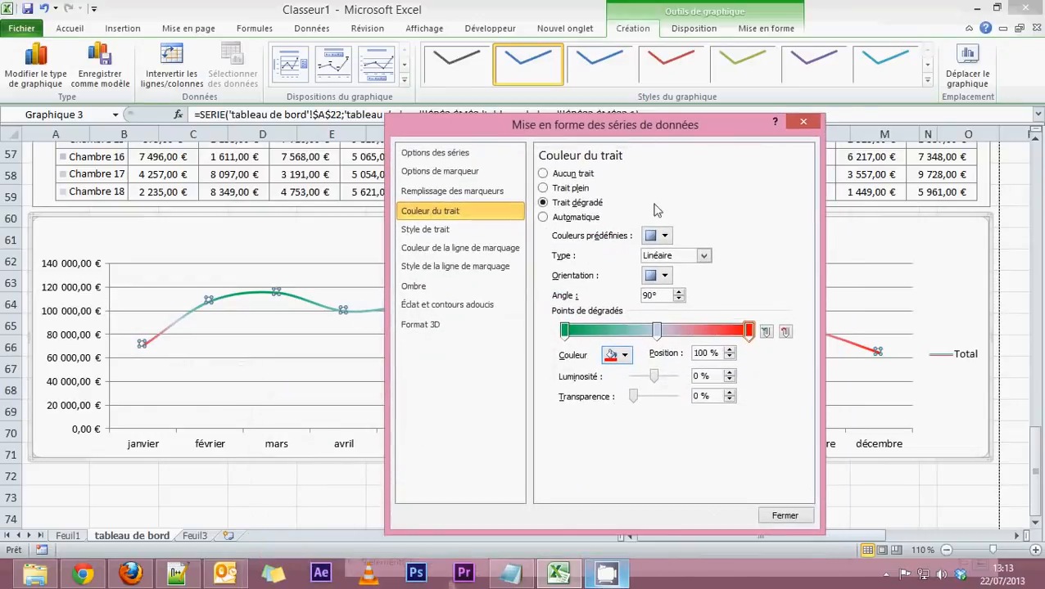
left_click(784, 516)
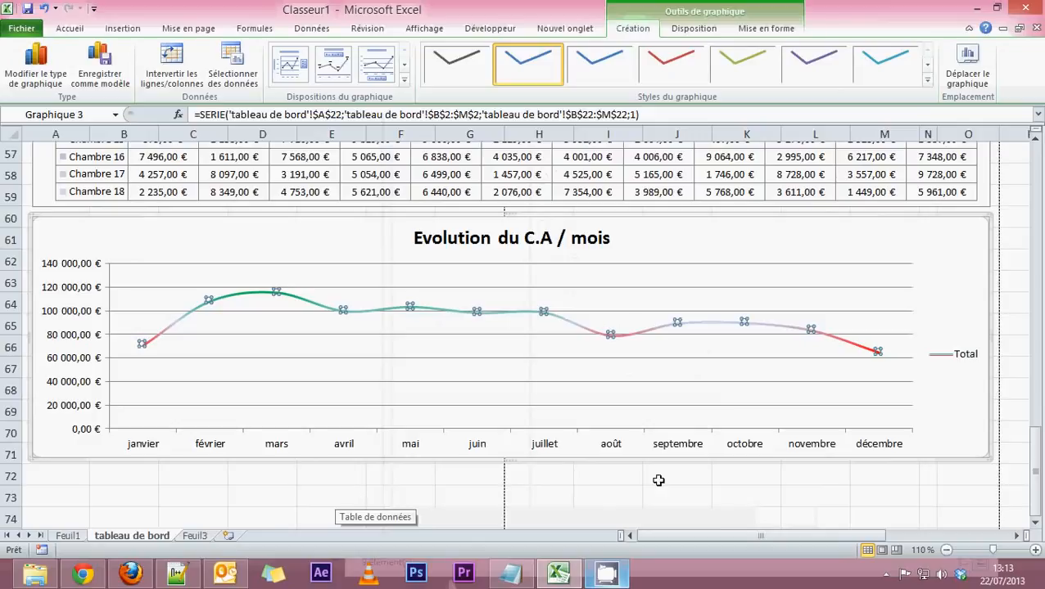
Delete the line chart's legend and fix the vertical axis minimum at 60000
left_click(940, 357)
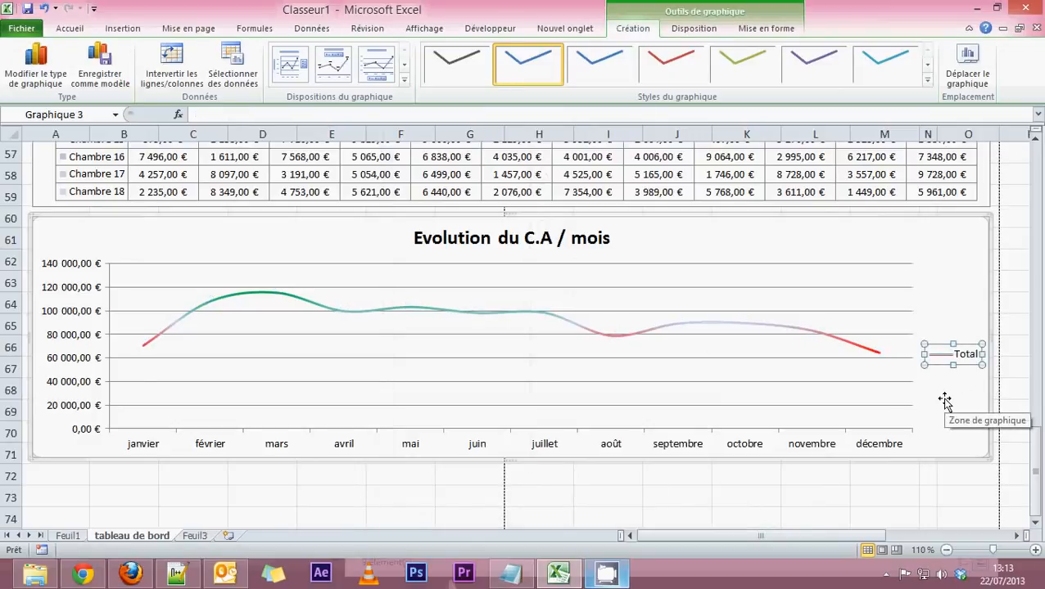
key("Delete")
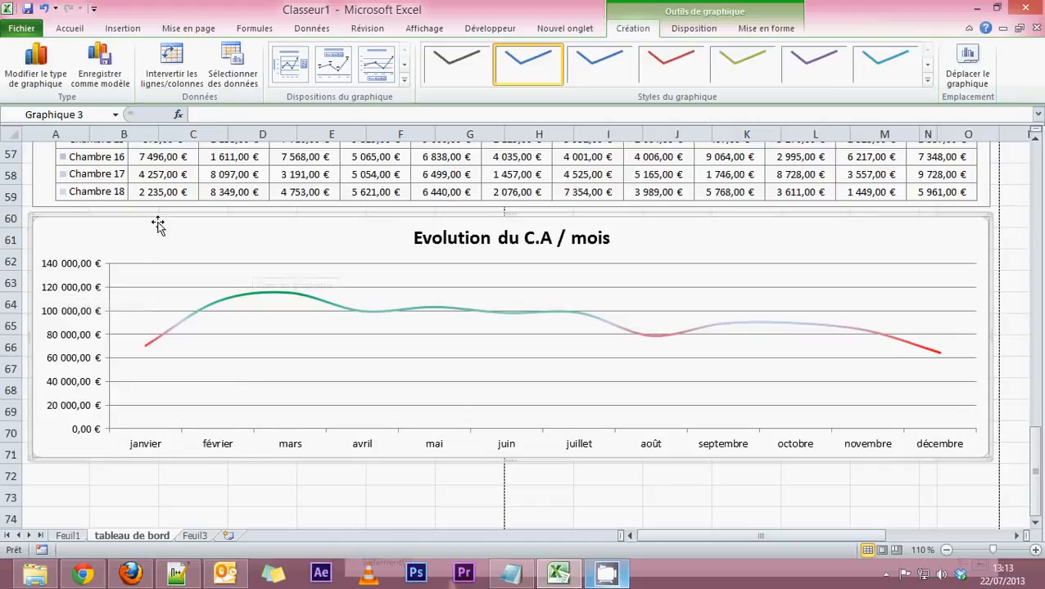
left_click(73, 272)
double_click(74, 271)
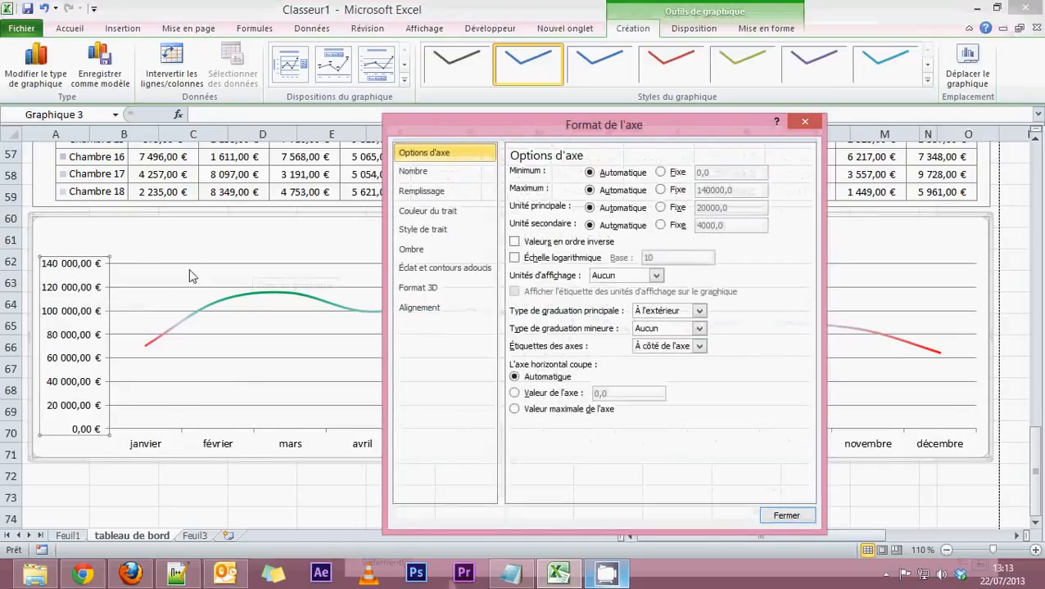
left_click(805, 121)
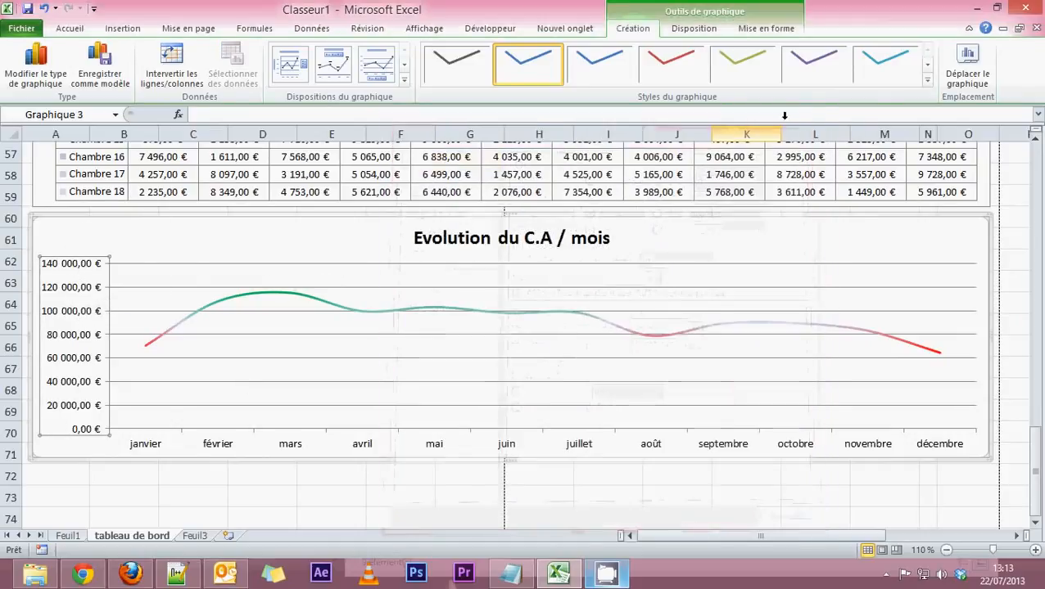
right_click(74, 272)
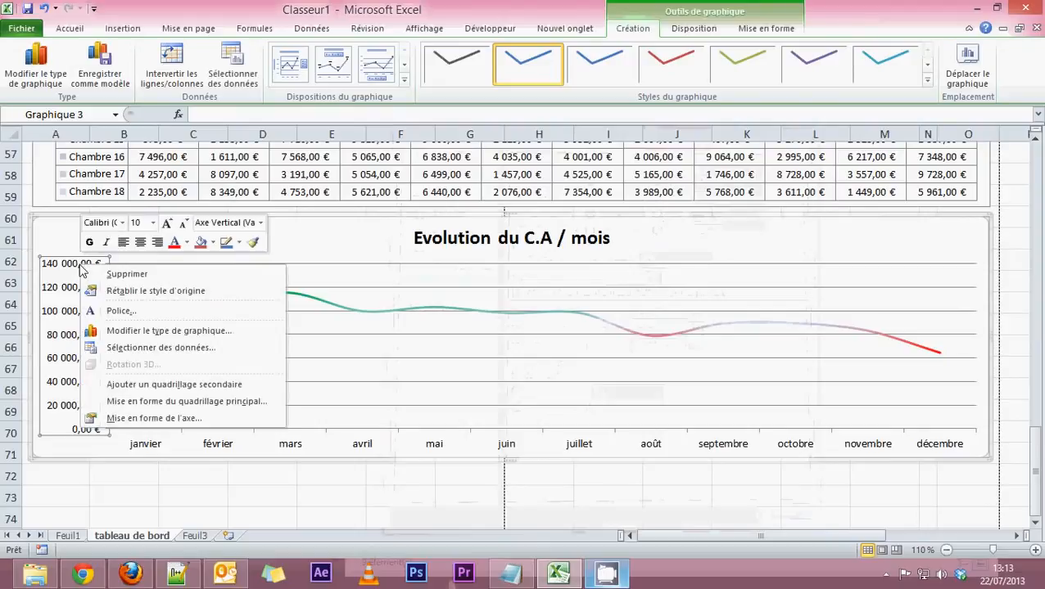
left_click(86, 417)
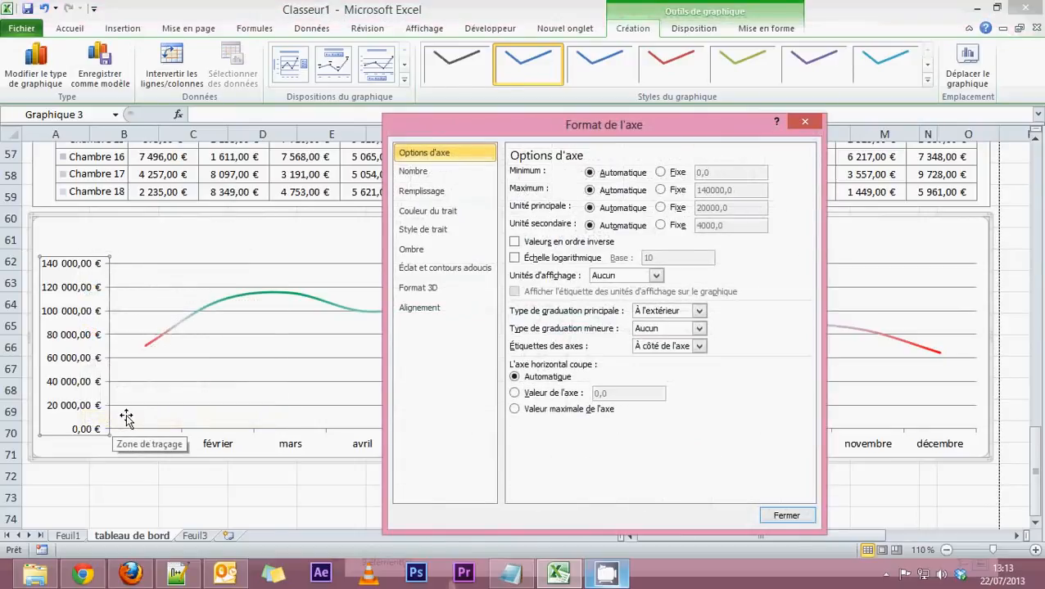
left_click(660, 172)
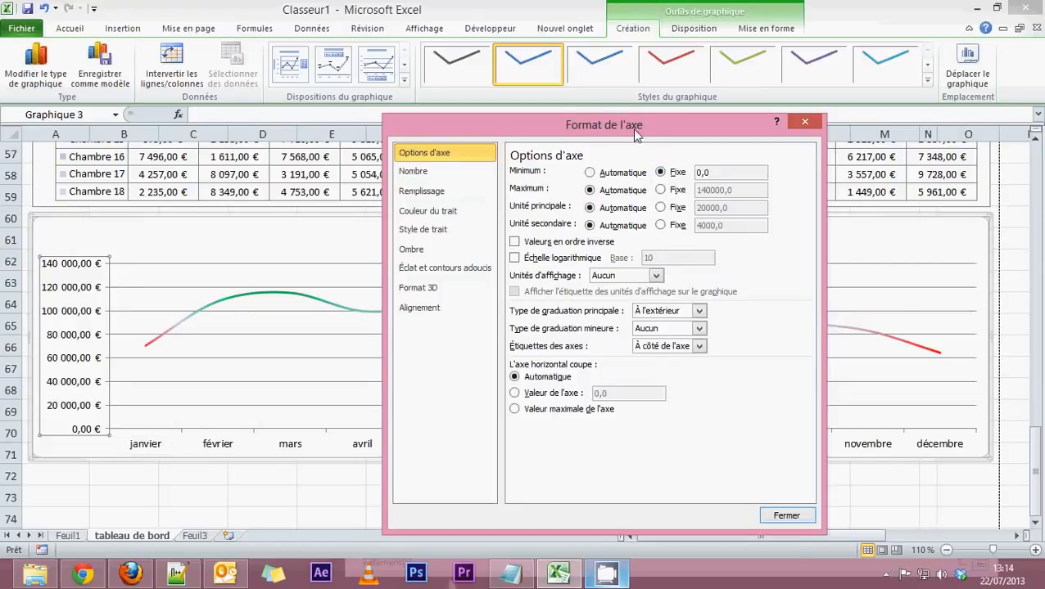
left_click_drag(632, 129, 528, 34)
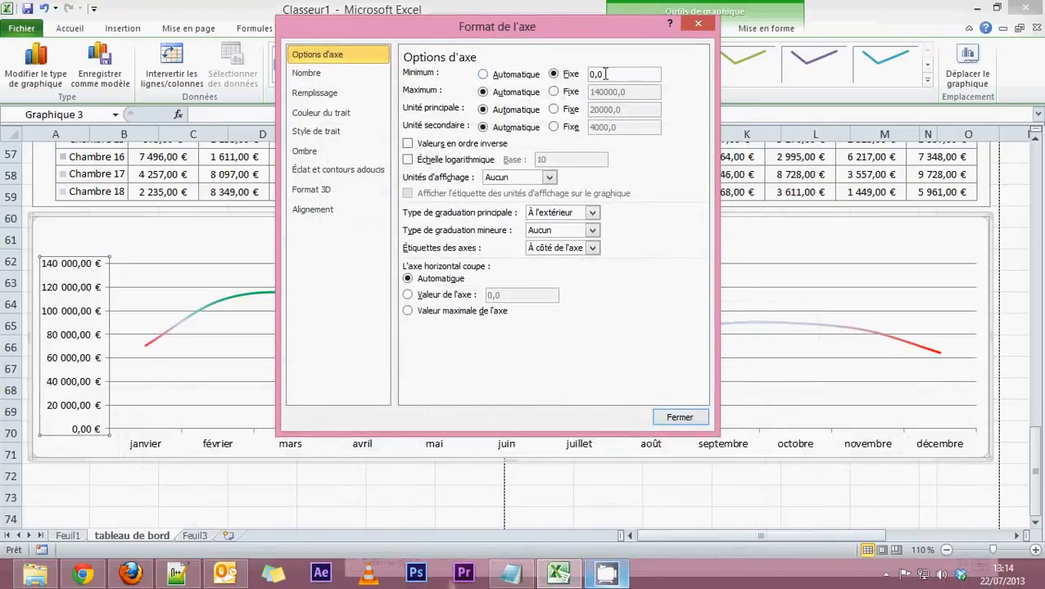
left_click(550, 73)
Fix the line chart's vertical axis maximum at 120000 and finish the axis formatting
left_click(555, 91)
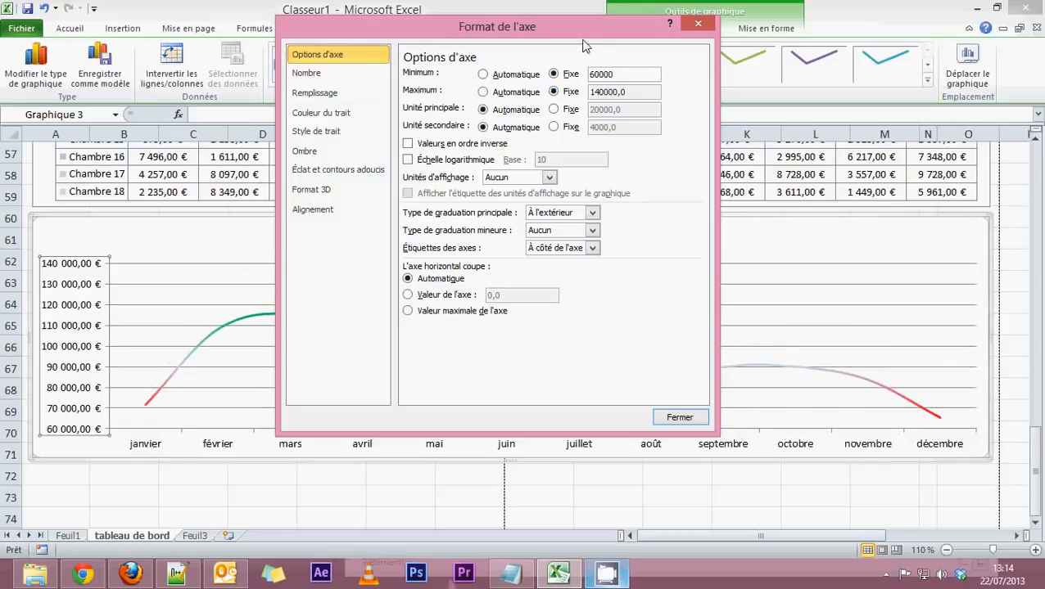
left_click_drag(584, 45, 722, 148)
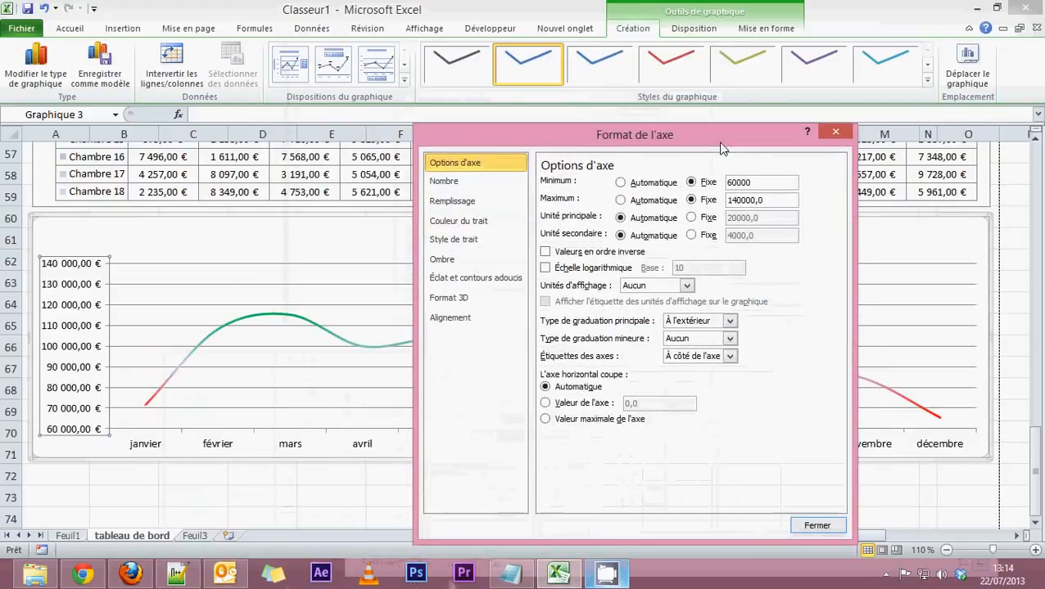
left_click_drag(773, 199, 733, 200)
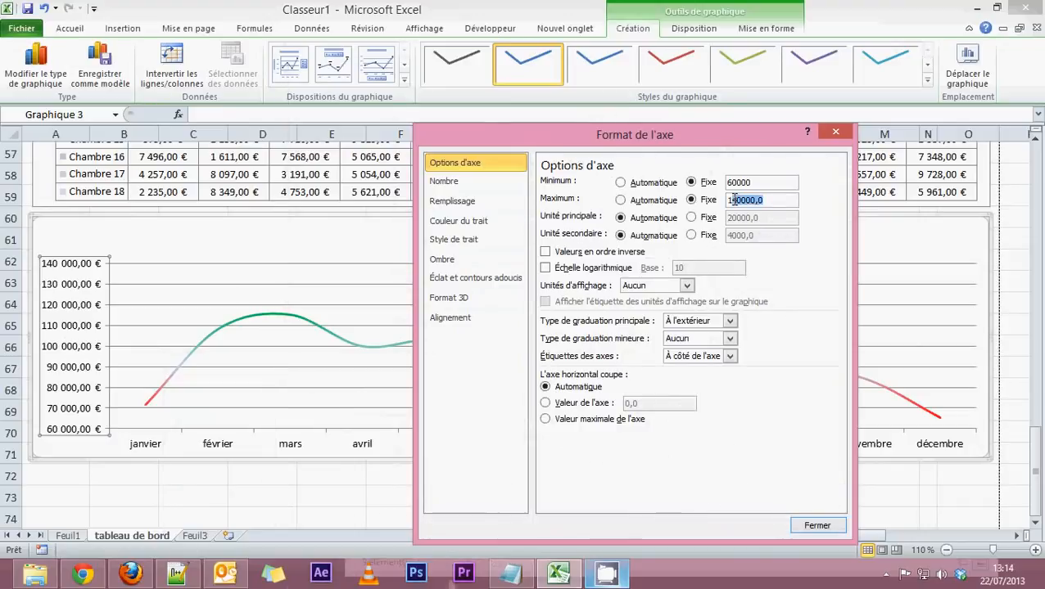
type("120")
left_click(789, 182)
left_click_drag(763, 146, 677, 492)
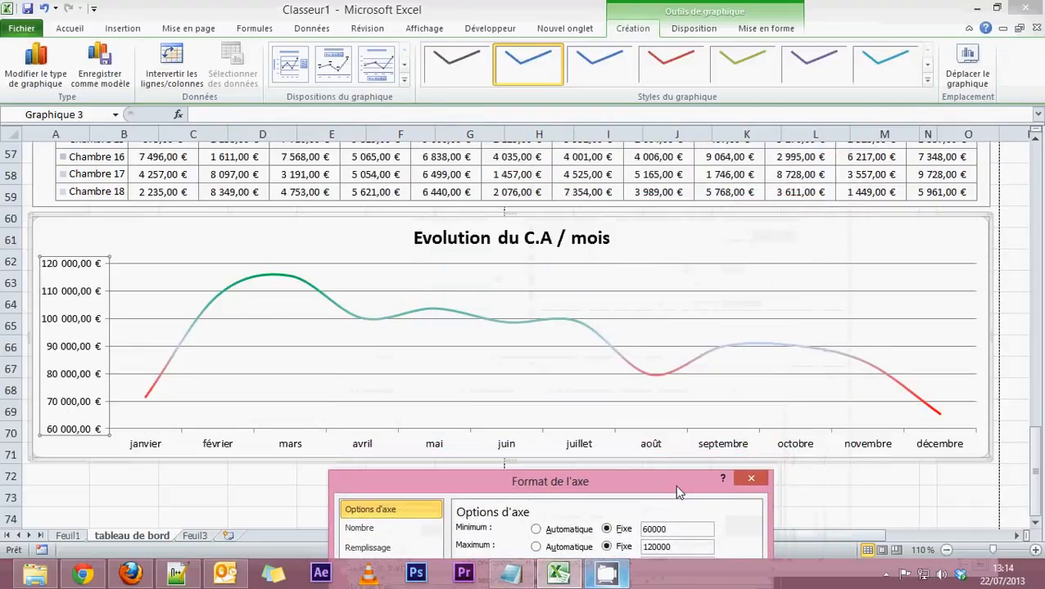
left_click_drag(678, 491, 726, 90)
left_click(767, 483)
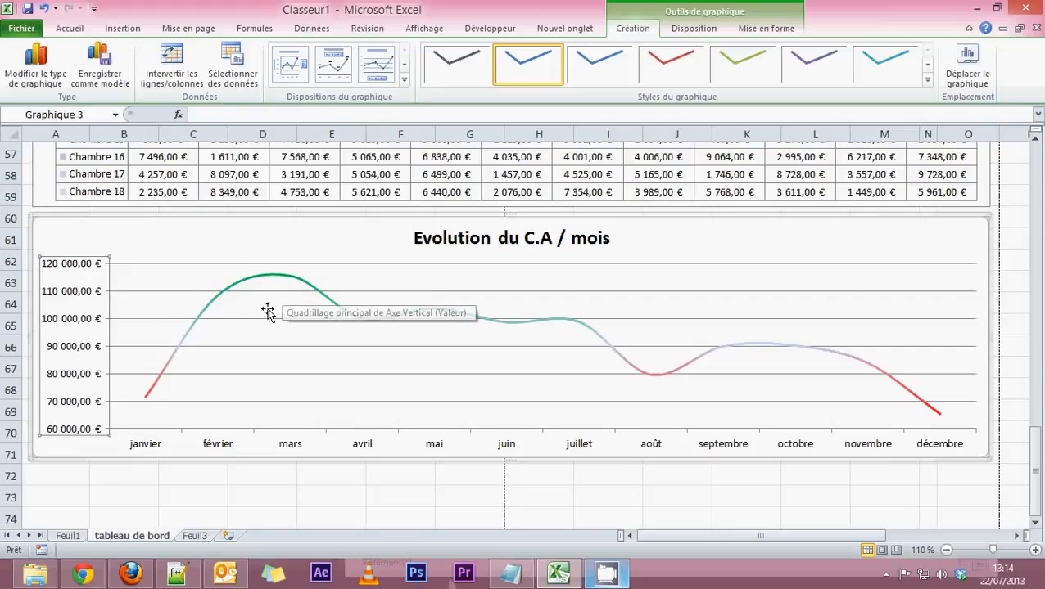
Apply the chart layout with a vertical axis title to the line chart and remove the Total legend it adds
left_click(328, 69)
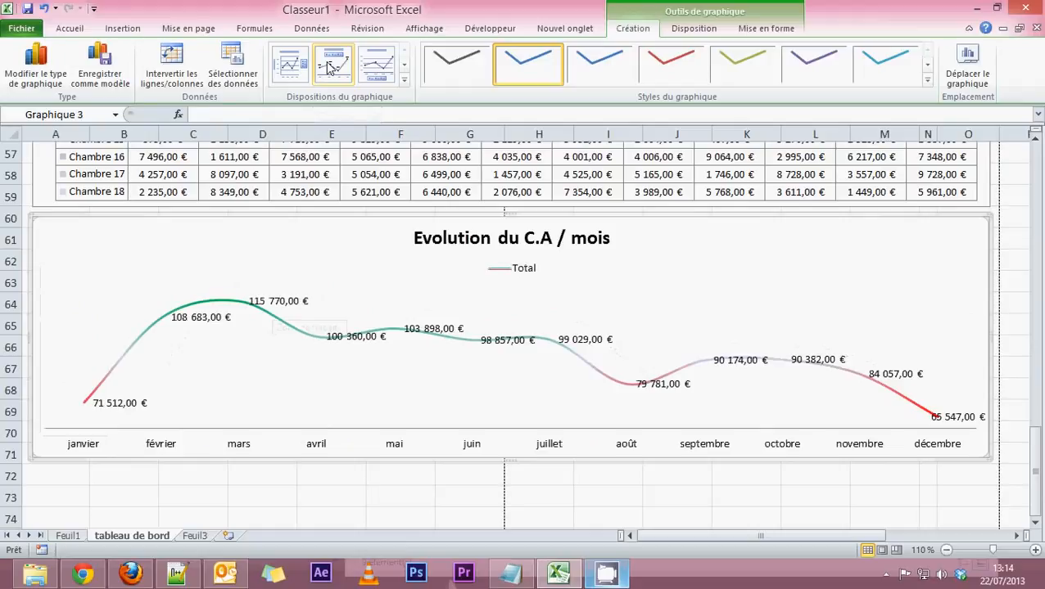
left_click(299, 70)
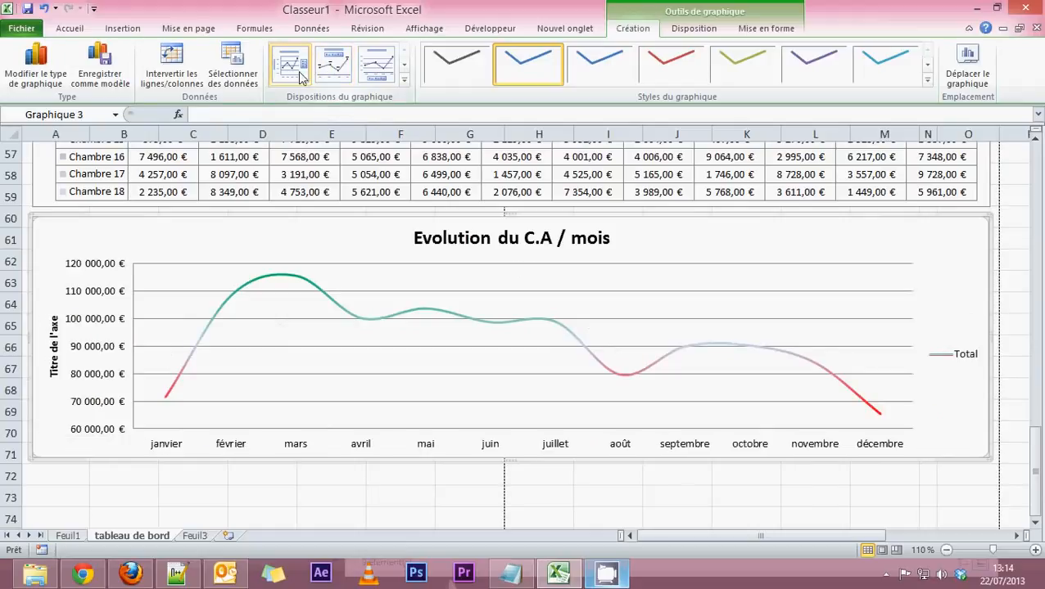
left_click(954, 354)
key("Delete")
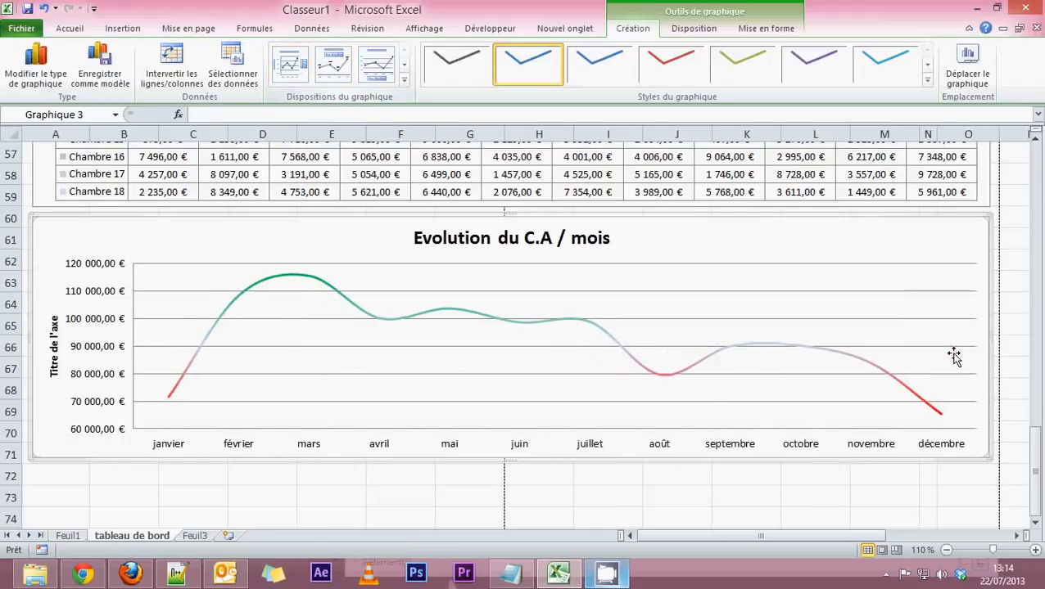
Delete the vertical axis title from the Evolution du C.A / mois line chart and deselect the chart
left_click(50, 349)
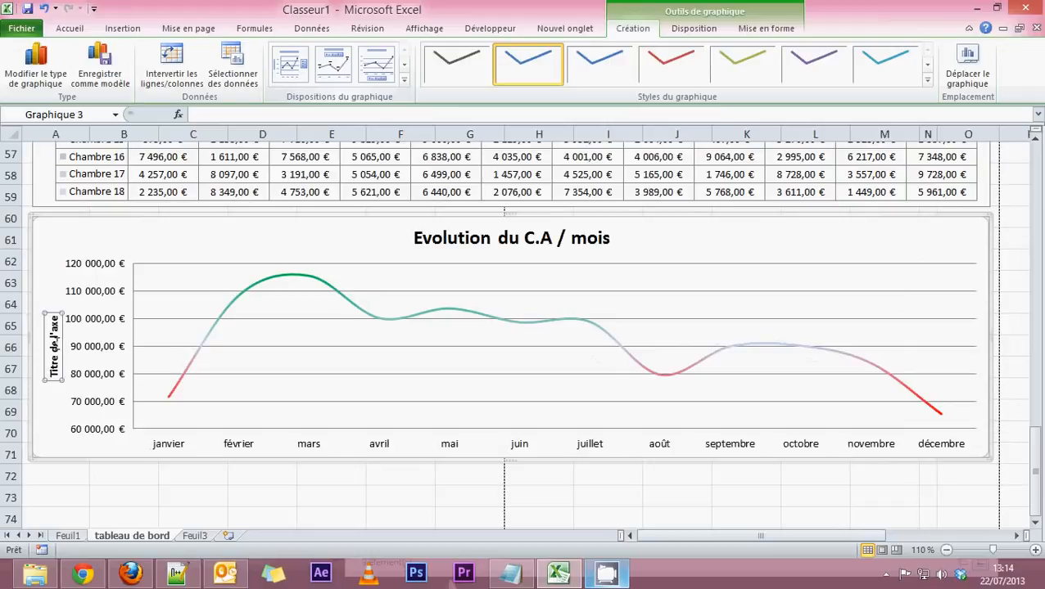
key("Delete")
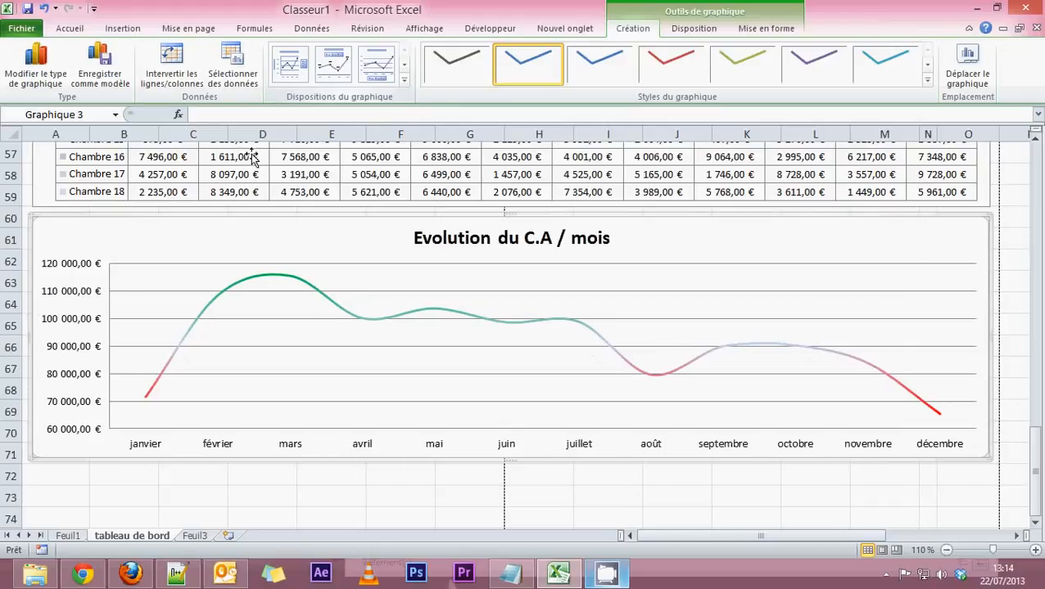
left_click(404, 81)
left_click(405, 290)
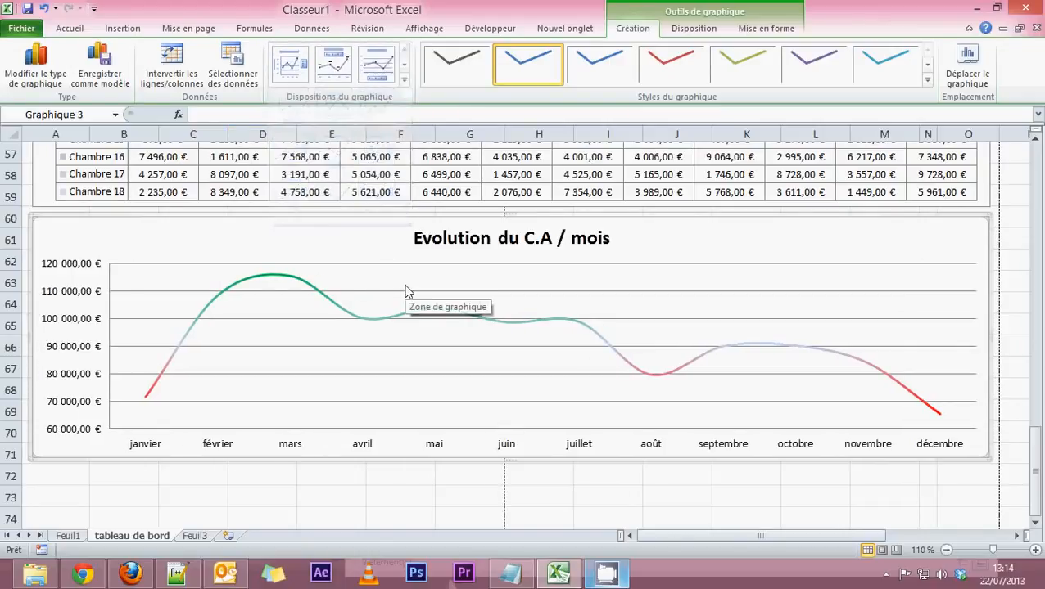
left_click(613, 474)
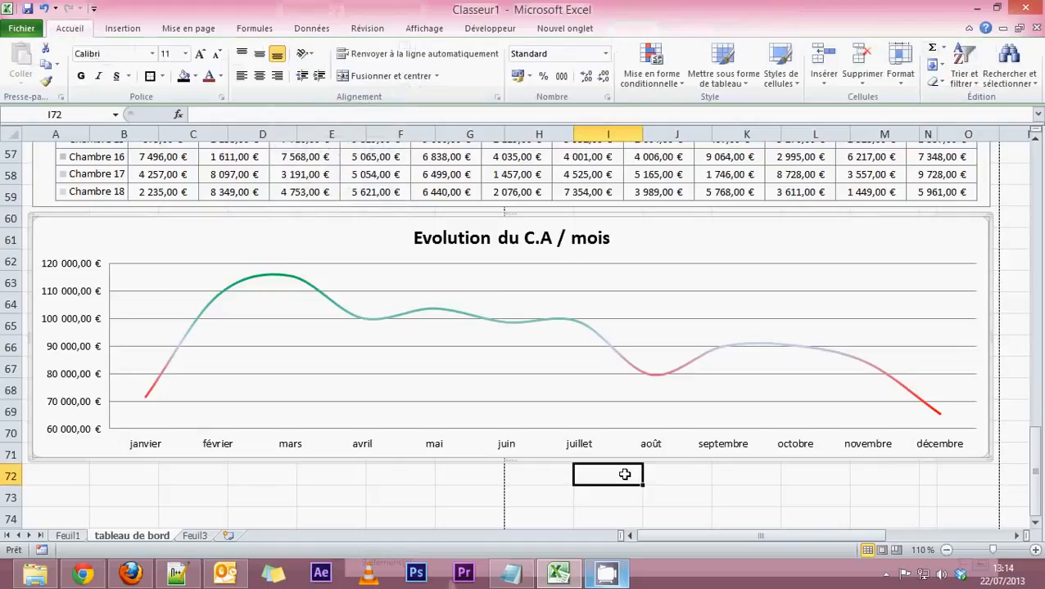
Review the finished dashboard from the monthly revenue table through the column and pie charts to the line chart
scroll(622, 477, "up", 14)
scroll(625, 477, "up", 5)
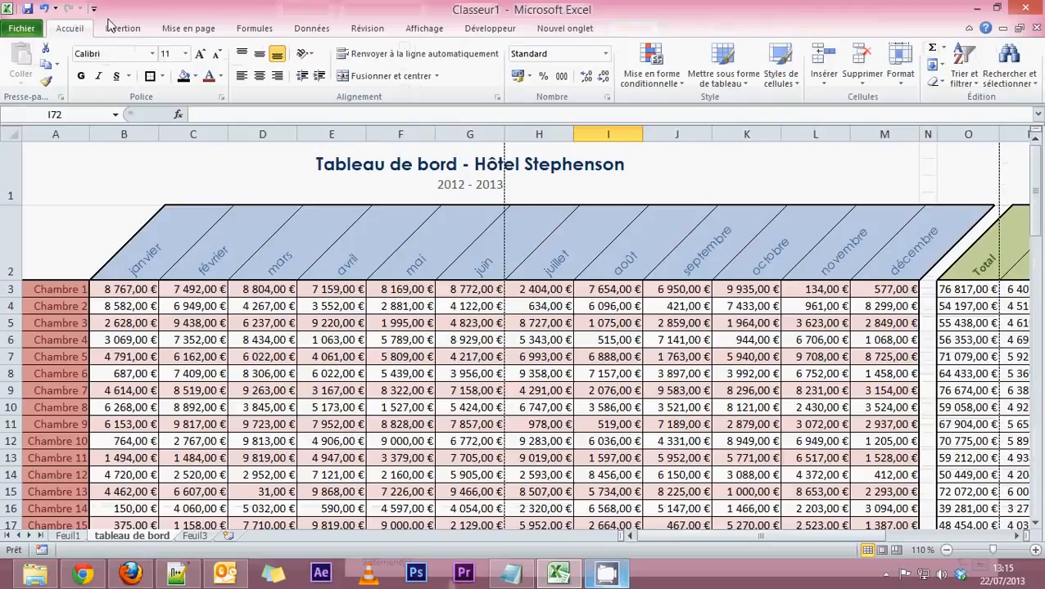
scroll(443, 413, "down", 4)
scroll(443, 413, "down", 8)
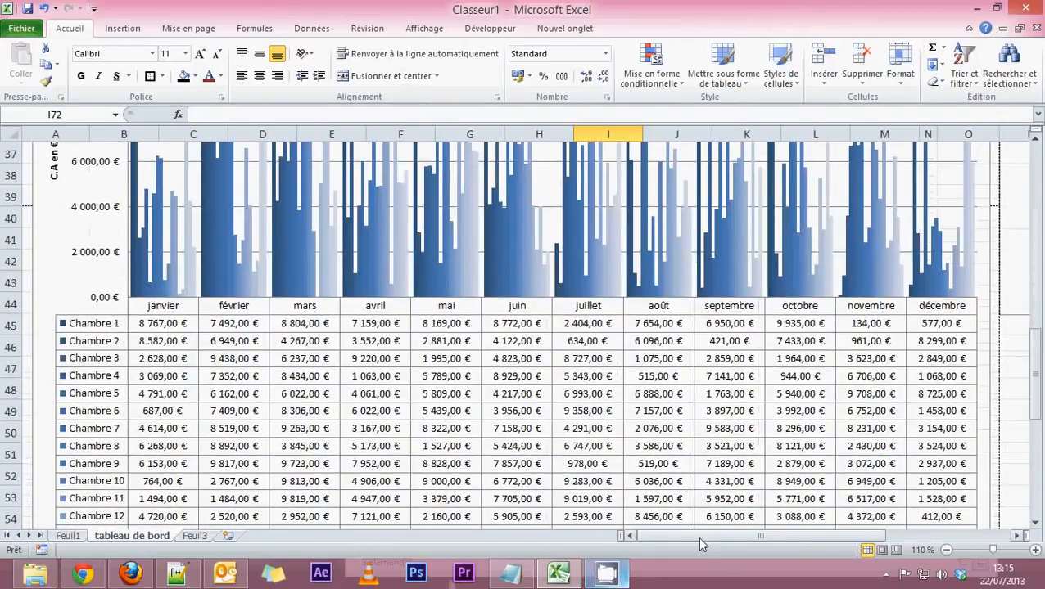
left_click_drag(700, 544, 824, 544)
scroll(610, 469, "up", 8)
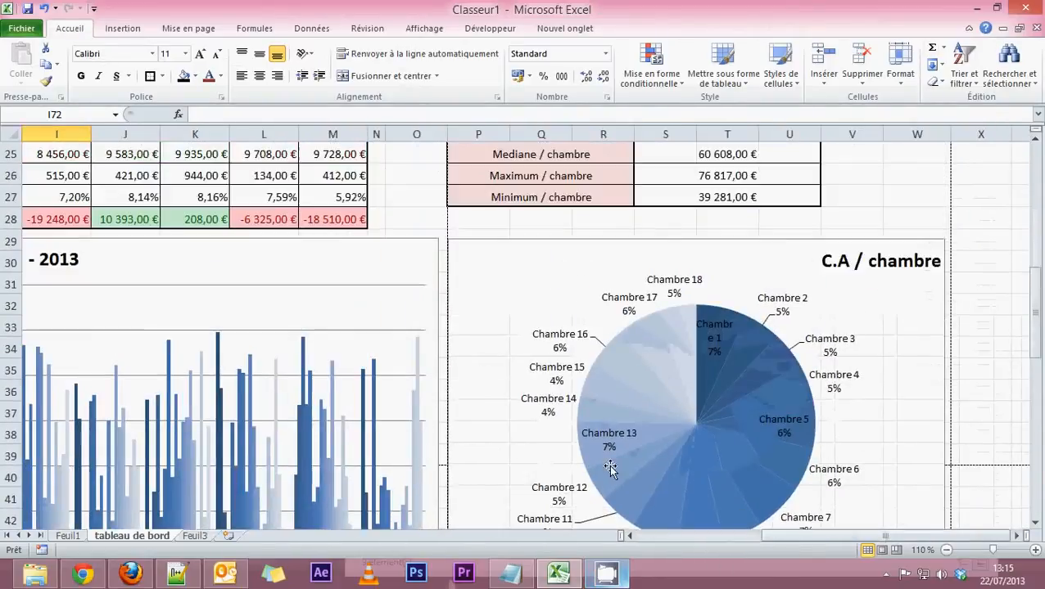
scroll(610, 468, "up", 4)
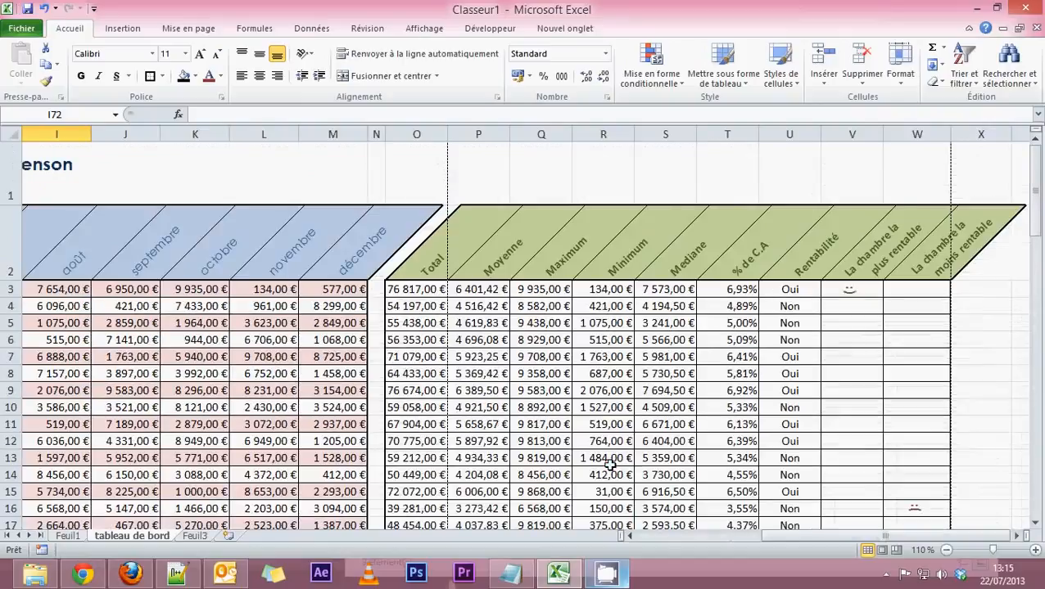
left_click_drag(758, 537, 635, 537)
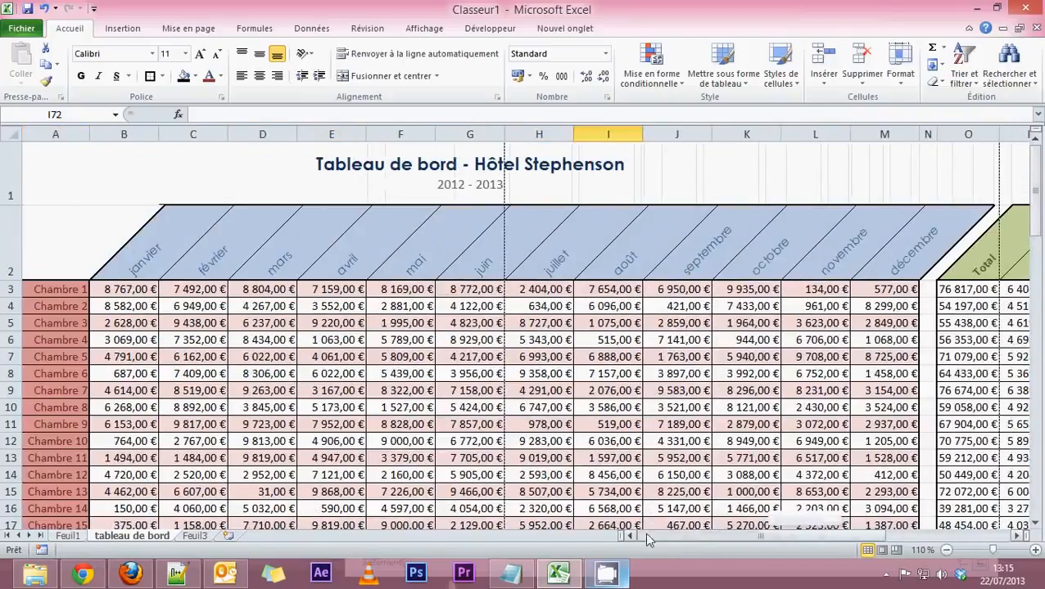
scroll(506, 461, "down", 7)
scroll(505, 460, "down", 13)
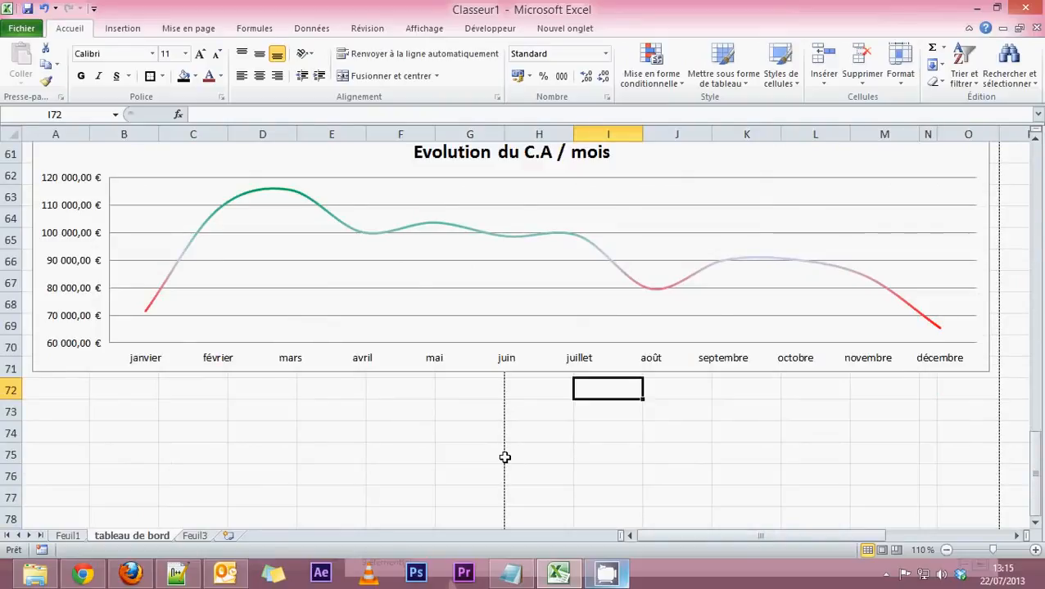
Examine the monthly summary rows, the column chart with its data table, the per-room statistics and the Récapitulatif table
scroll(505, 458, "up", 14)
scroll(505, 461, "up", 4)
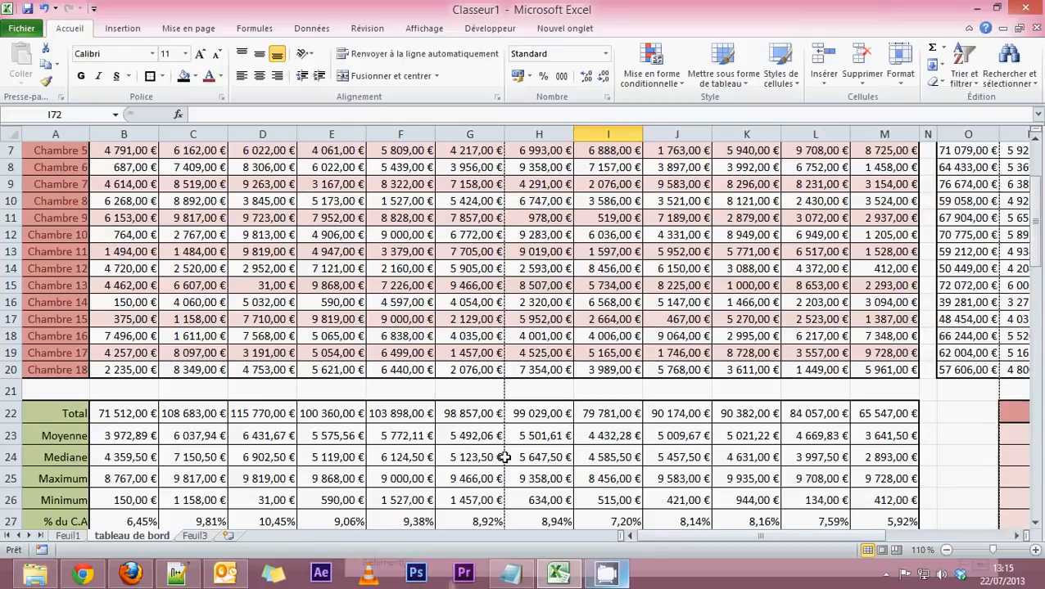
scroll(442, 431, "up", 2)
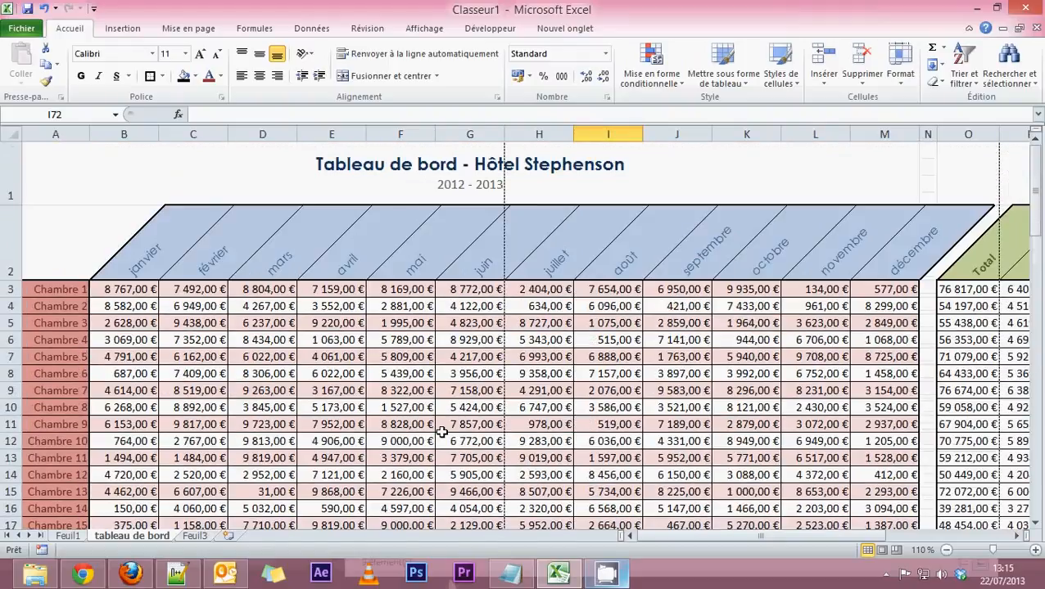
scroll(442, 431, "down", 3)
scroll(440, 432, "down", 6)
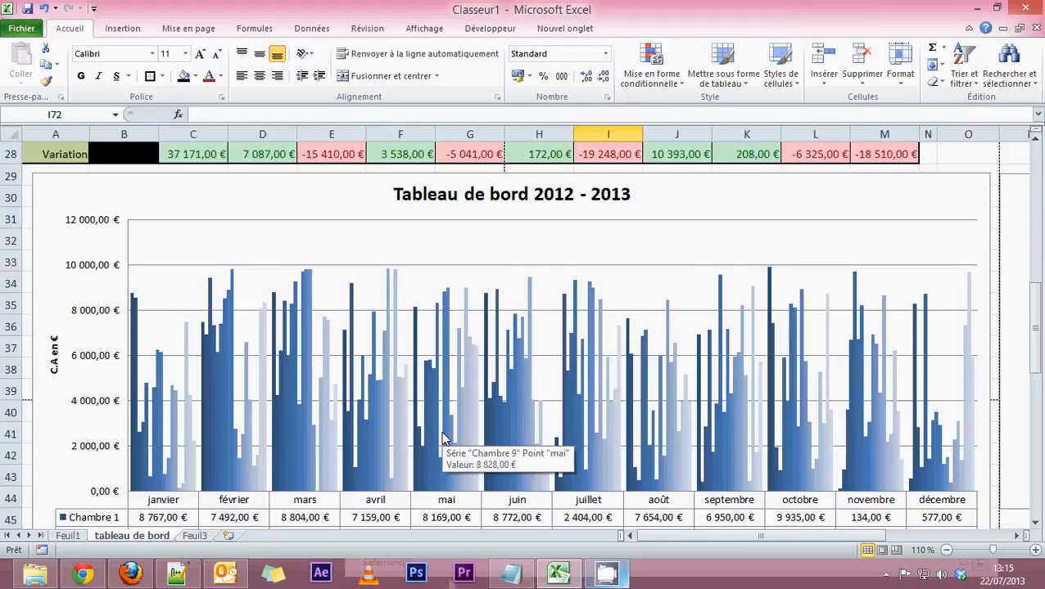
scroll(268, 385, "down", 8)
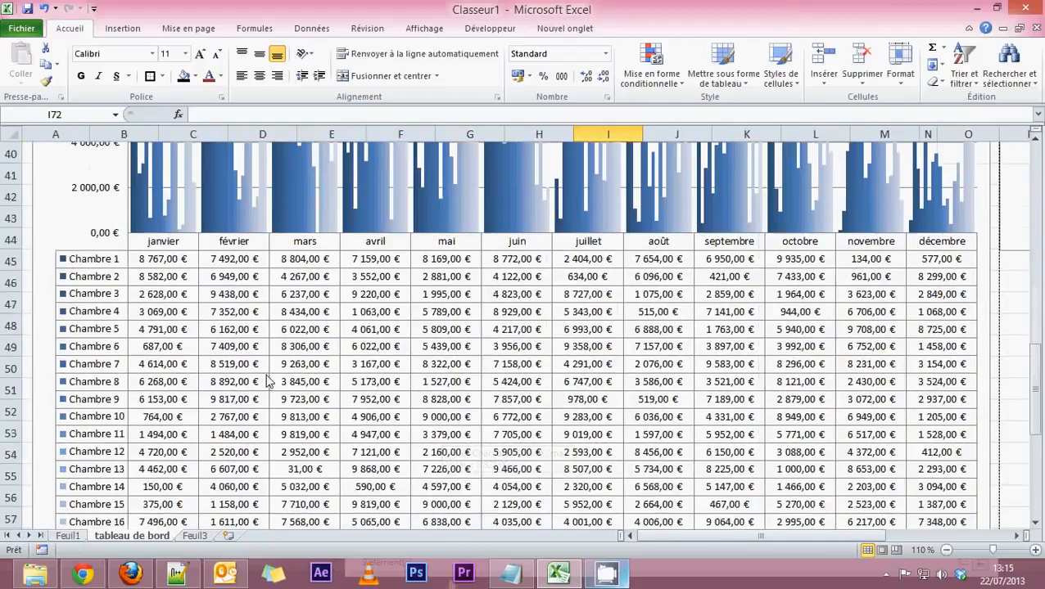
scroll(264, 372, "down", 3)
scroll(263, 373, "up", 13)
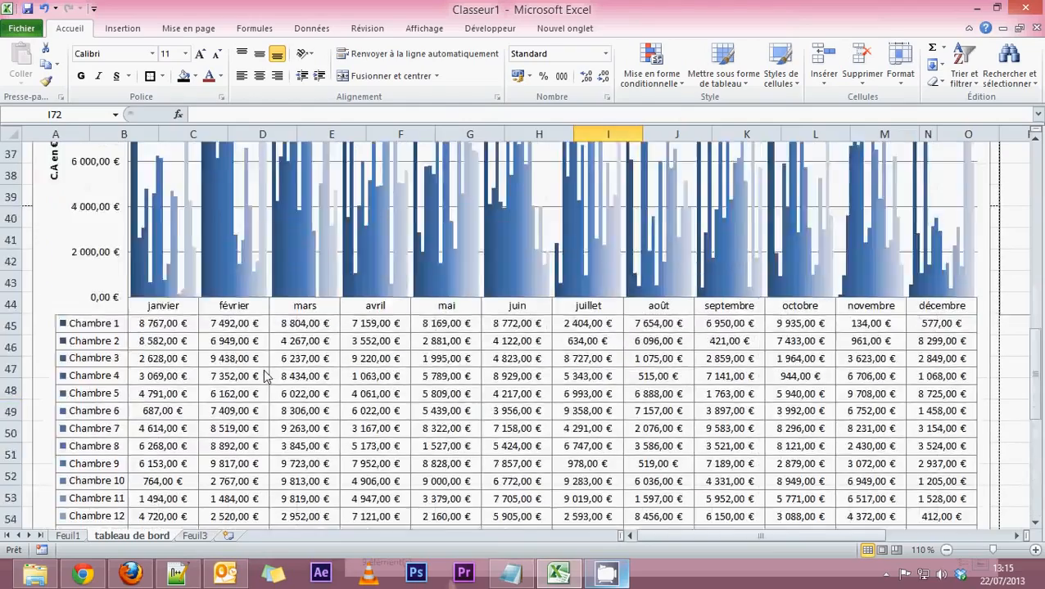
scroll(264, 373, "up", 7)
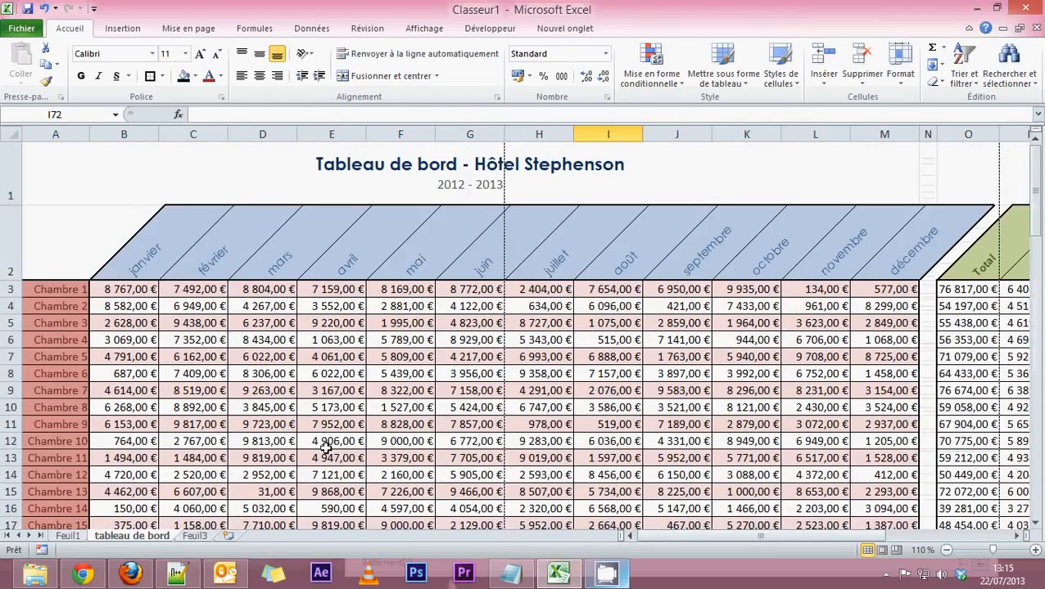
scroll(674, 443, "right", 3)
scroll(673, 443, "down", 7)
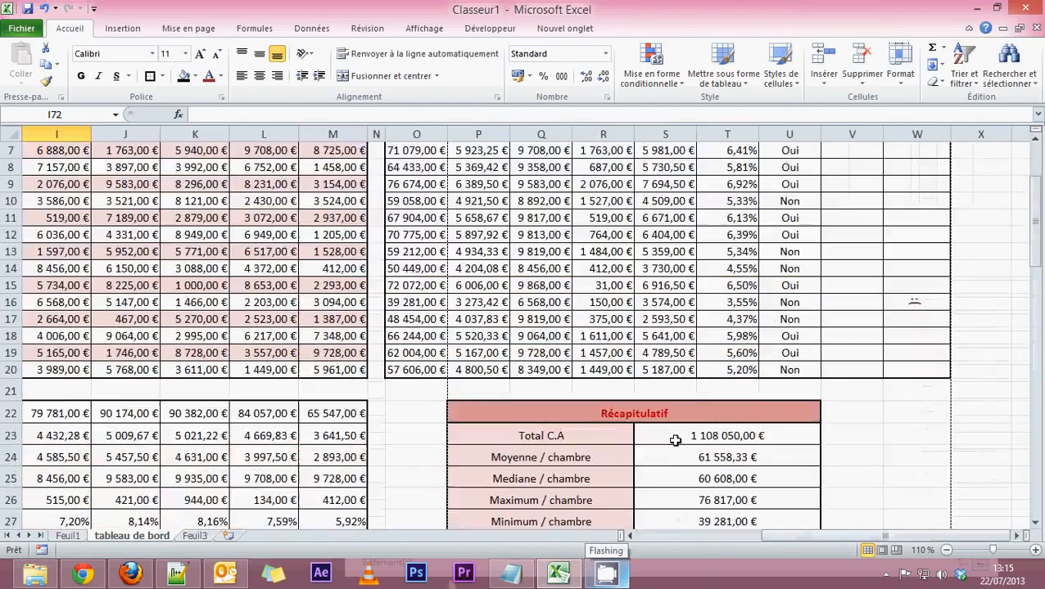
scroll(673, 442, "down", 4)
left_click_drag(757, 536, 635, 536)
scroll(488, 476, "up", 11)
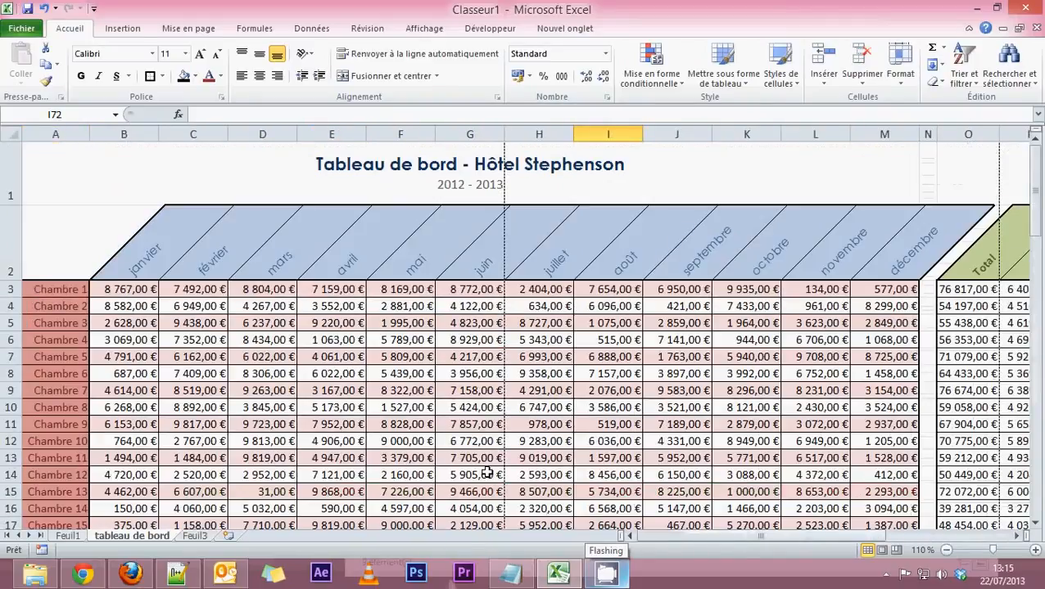